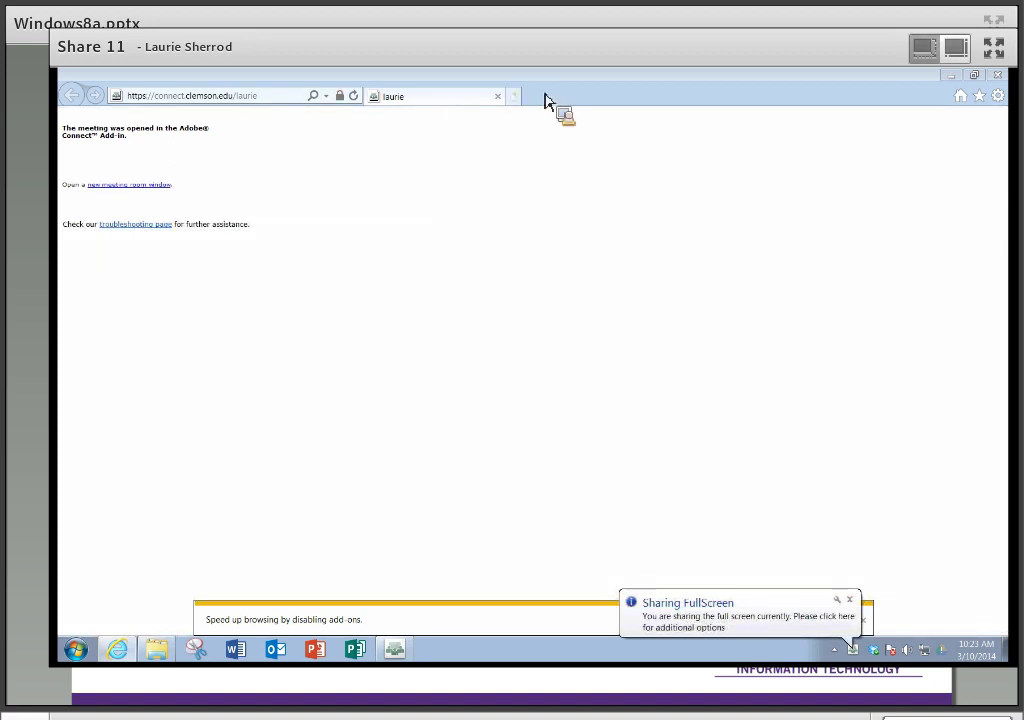
left_click(514, 96)
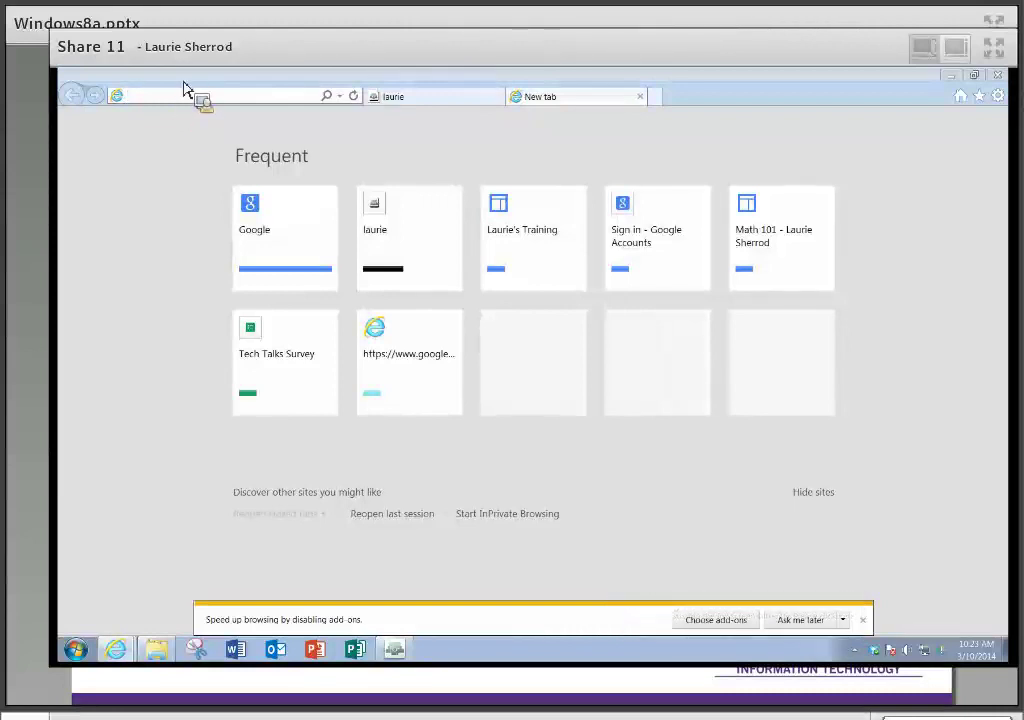
type("www")
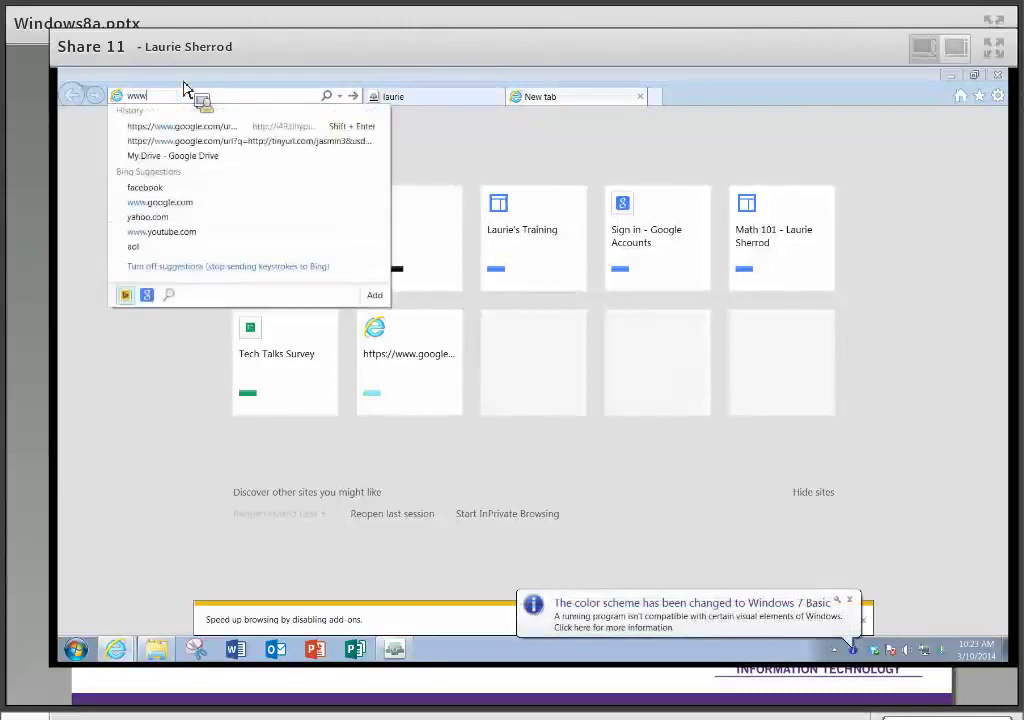
type(".clemson.edu")
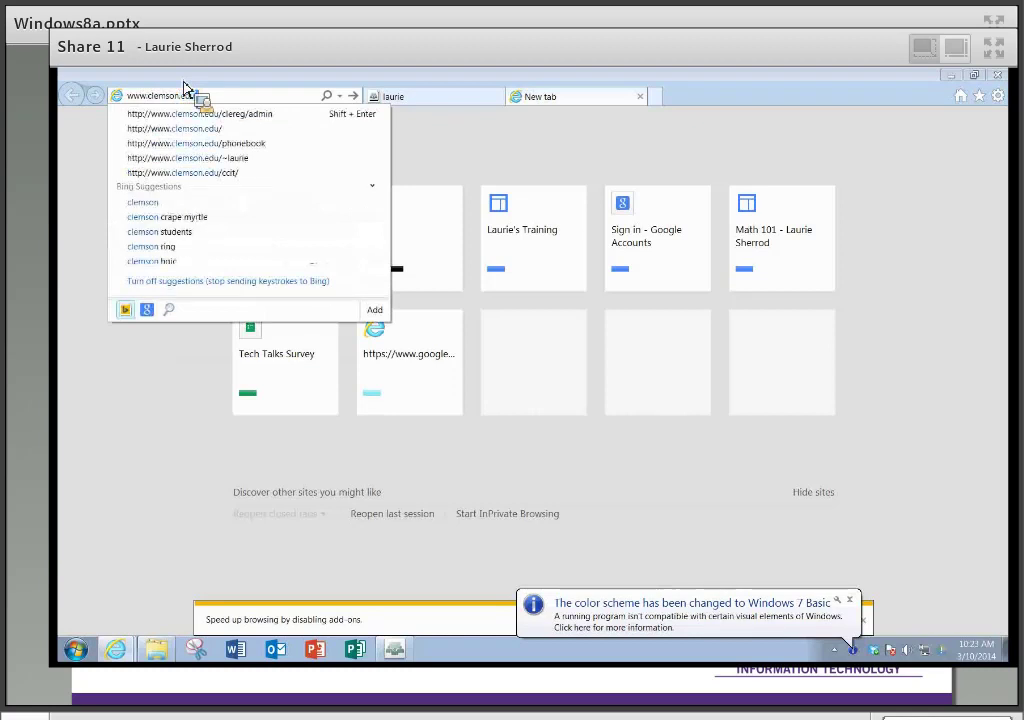
key("Return")
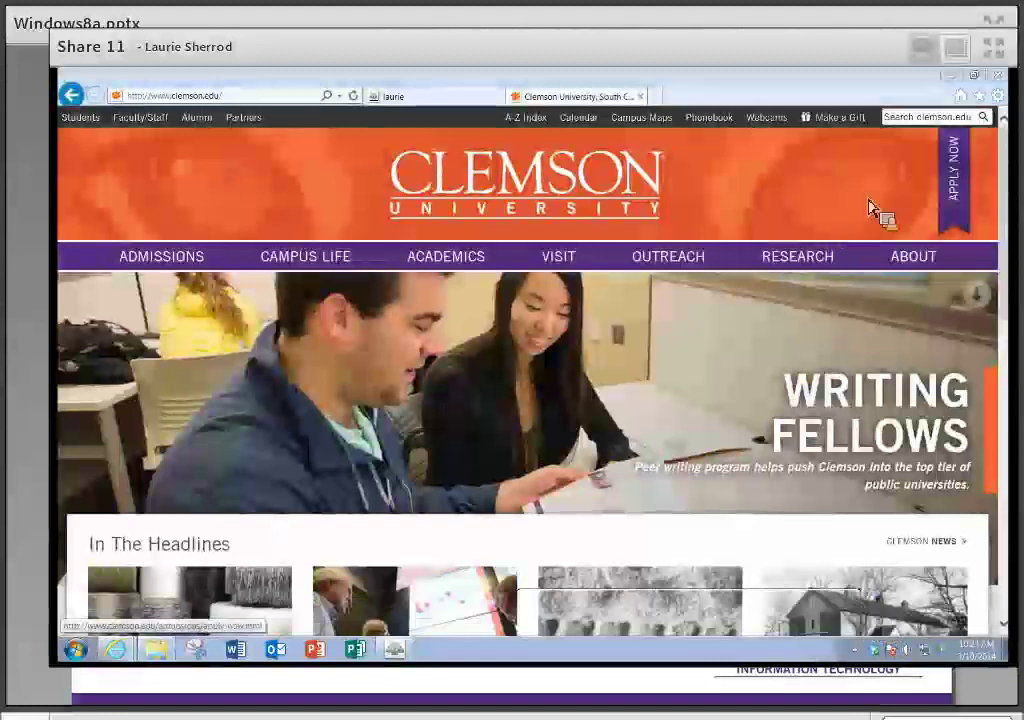
Search the Clemson site for color.
left_click(917, 119)
type("spss")
key("Return")
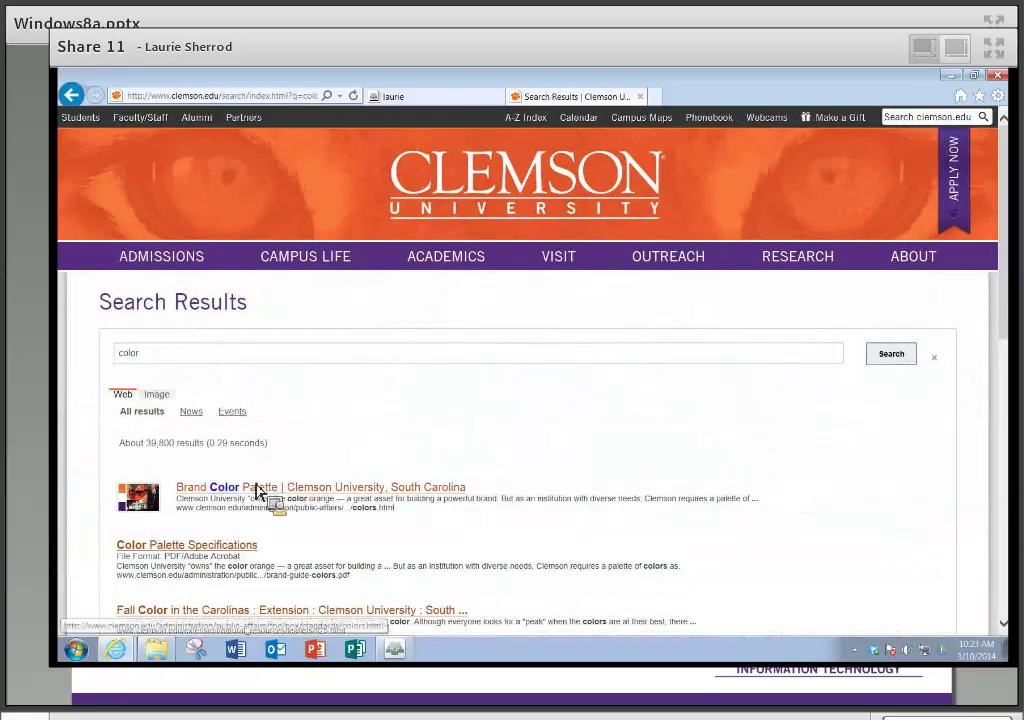
Open the Brand Color Palette result and scroll down to Clemson's RGB hex color values.
left_click(256, 490)
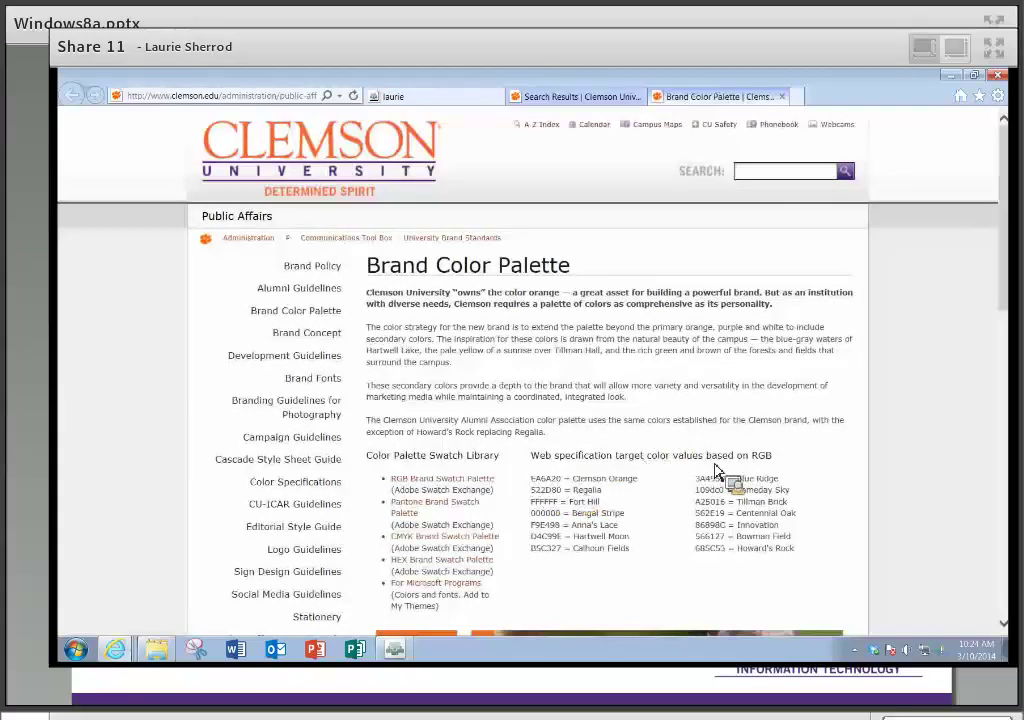
scroll(990, 300, "down", 1)
scroll(1008, 290, "down", 1)
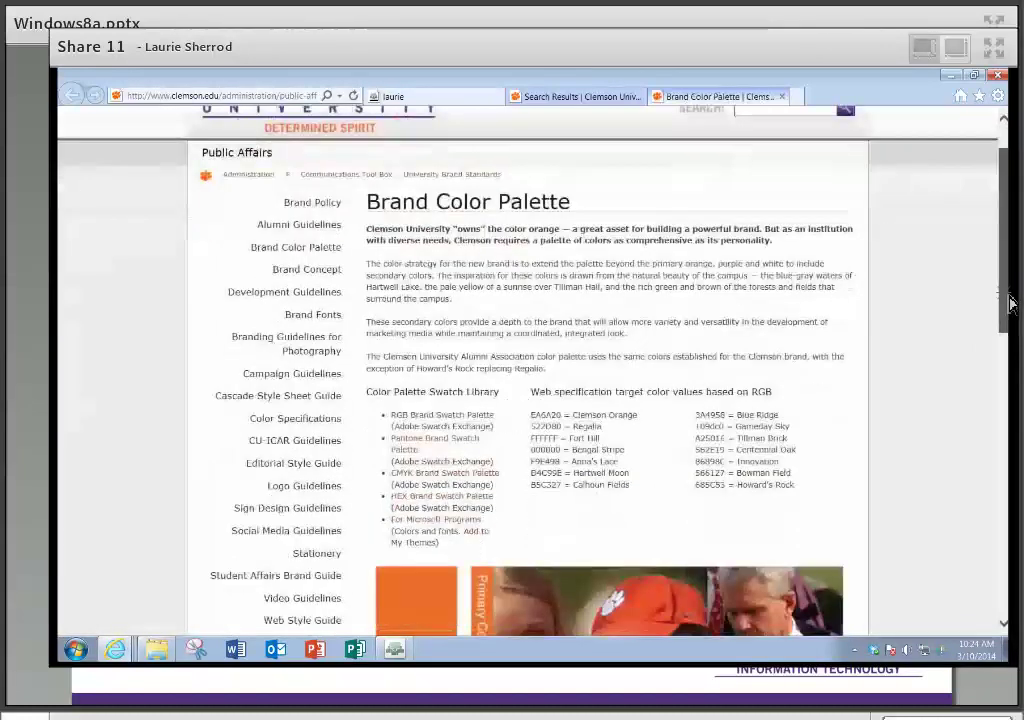
left_click_drag(1008, 310, 1008, 322)
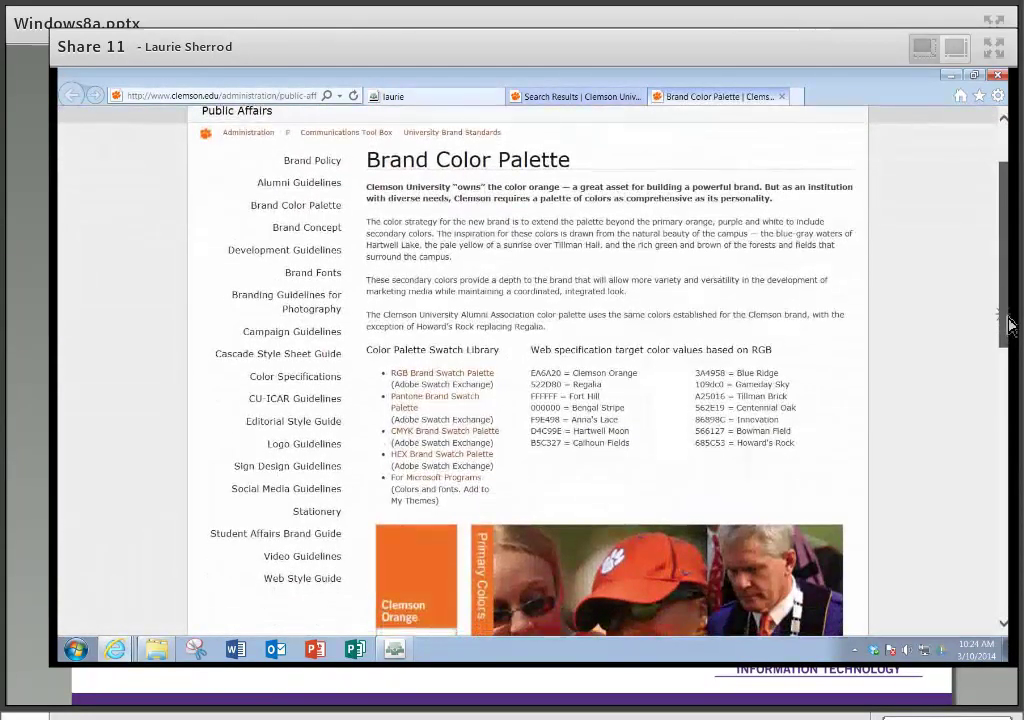
mouse_move(1008, 322)
left_mouse_down()
mouse_move(1010, 314)
mouse_move(1010, 339)
left_mouse_up()
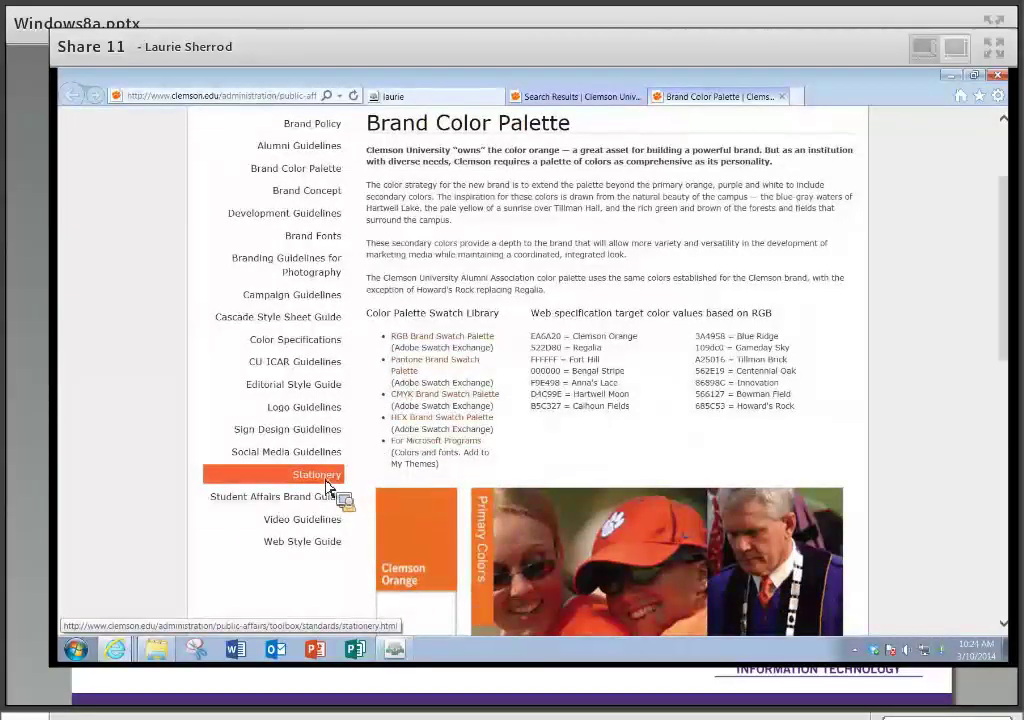
Go via Logo Guidelines to the University Logo, Tiger Paw and University Seal page and scroll through it.
left_click(317, 417)
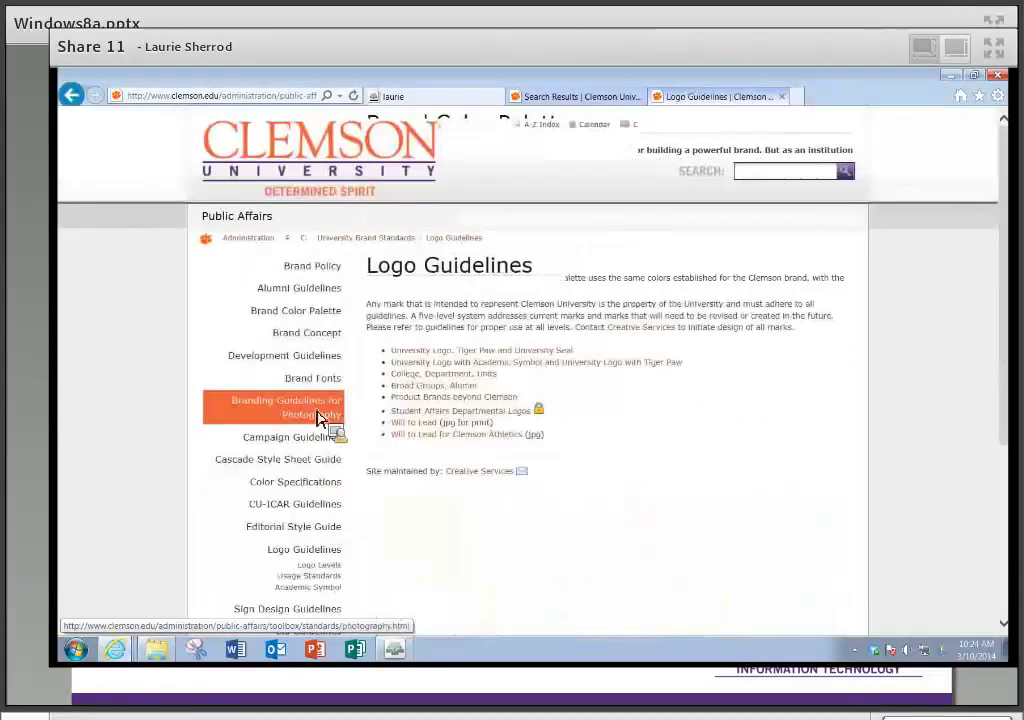
left_click(512, 352)
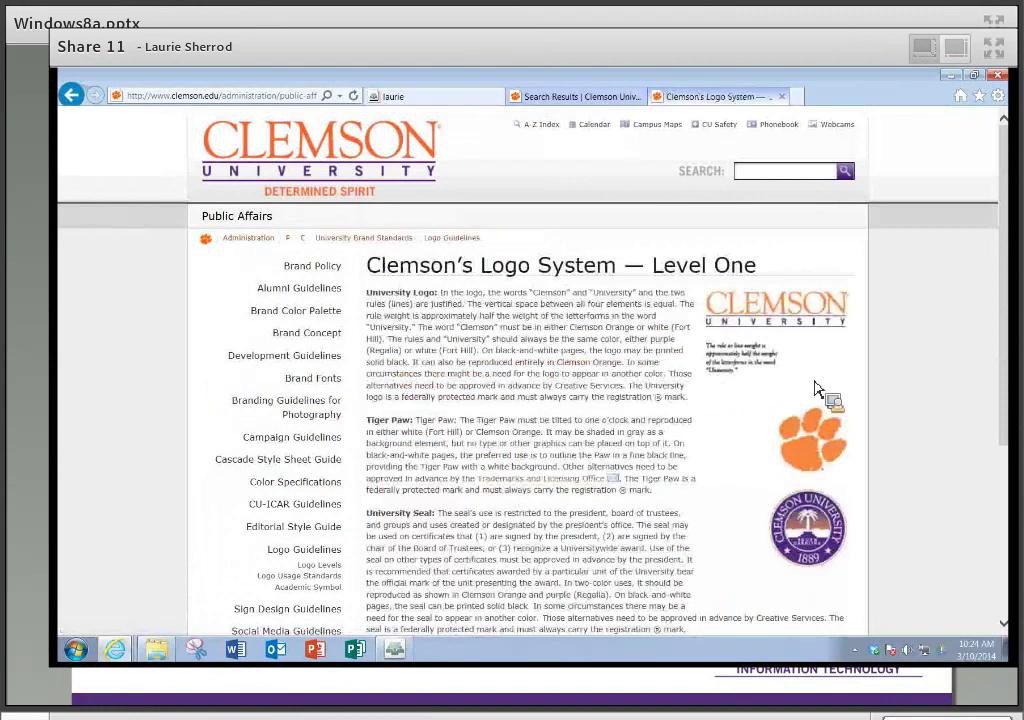
left_click_drag(1006, 323, 1006, 369)
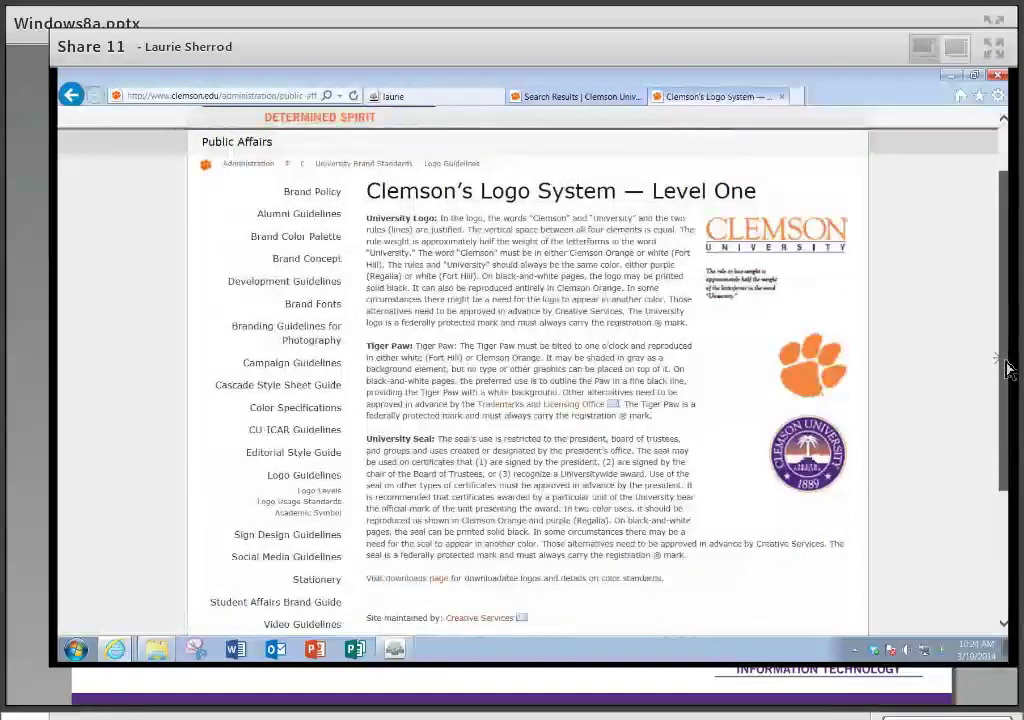
mouse_move(1006, 371)
left_mouse_down()
mouse_move(1009, 401)
mouse_move(1010, 382)
left_mouse_up()
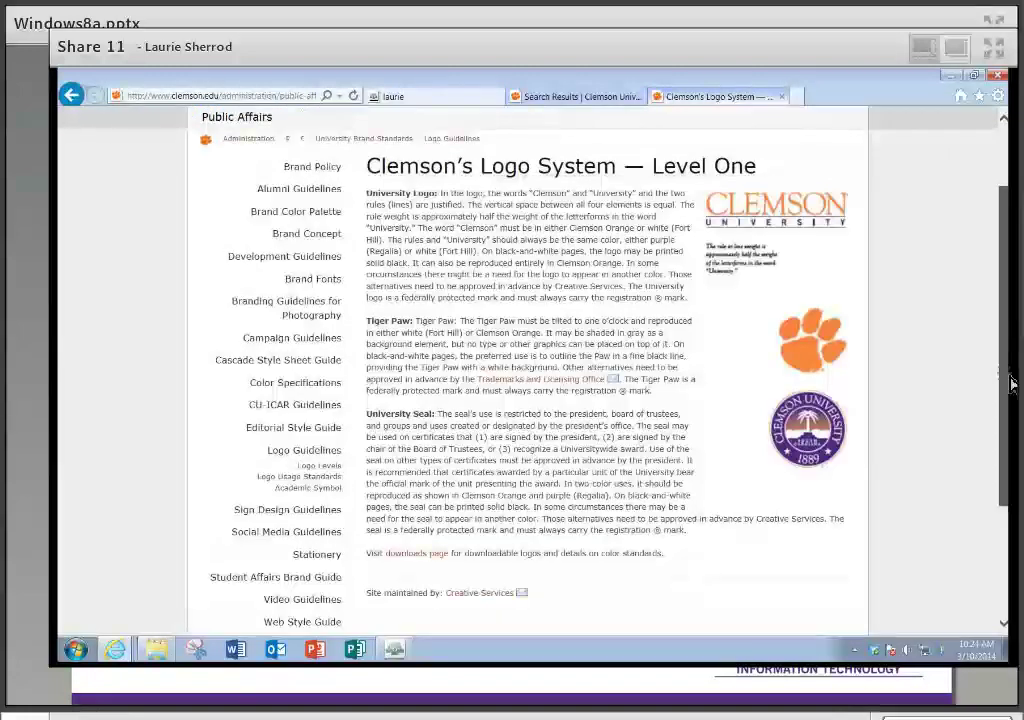
left_click_drag(1010, 381, 1010, 298)
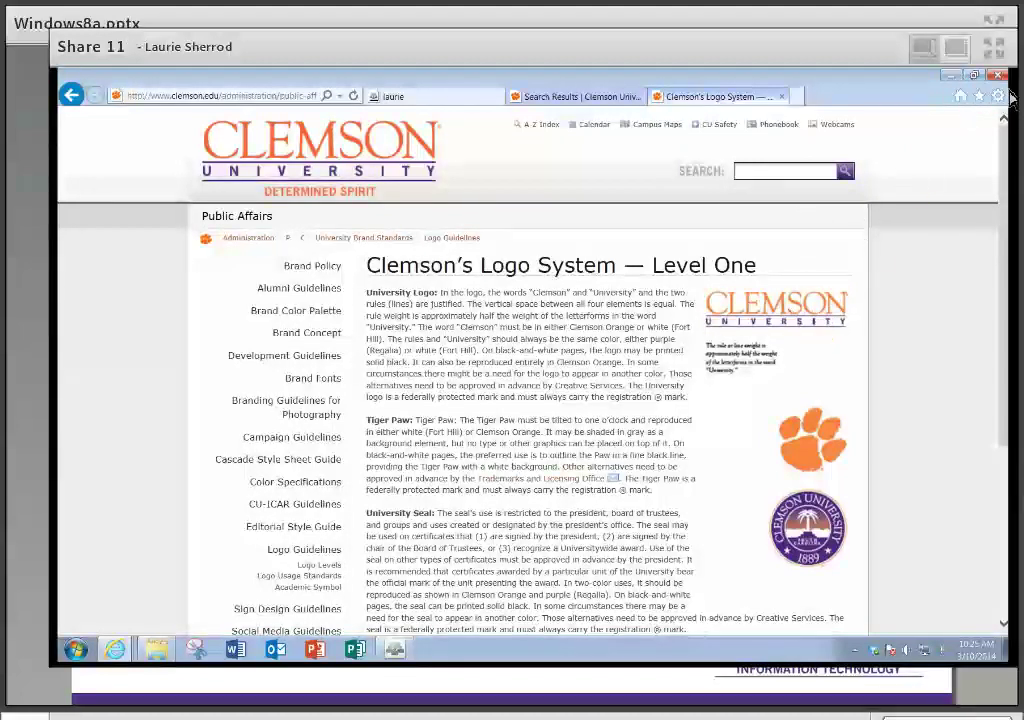
Minimize Internet Explorer and launch Publisher from the taskbar.
left_click(953, 78)
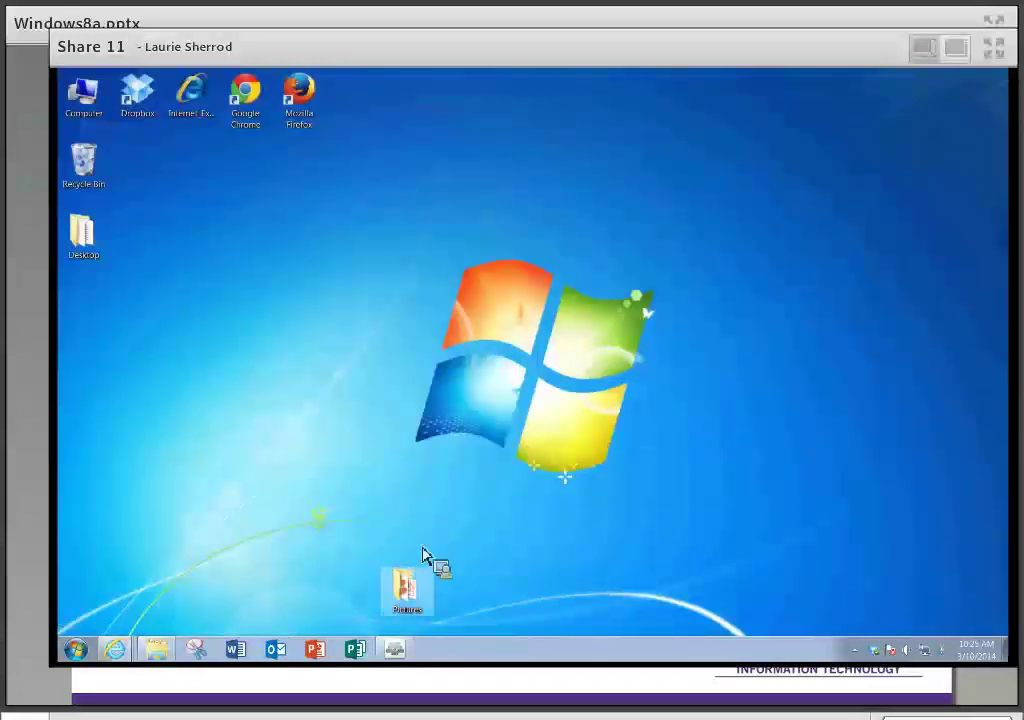
left_click(356, 650)
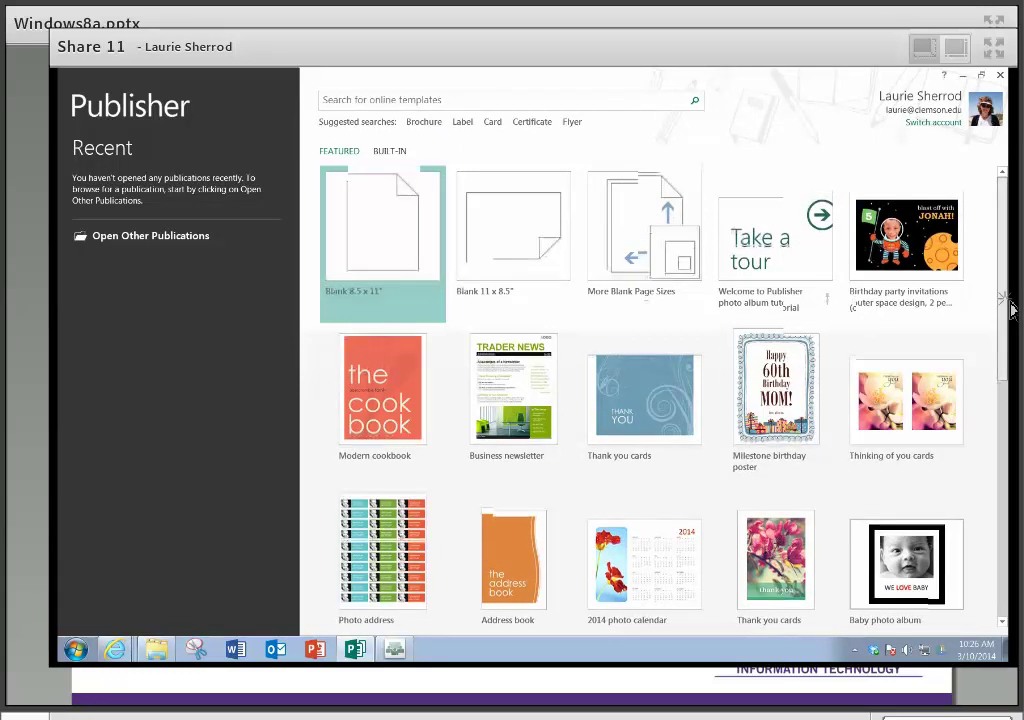
Browse the built-in and featured templates, then create a Blank 8.5 x 11" publication.
left_click_drag(1012, 304, 1010, 318)
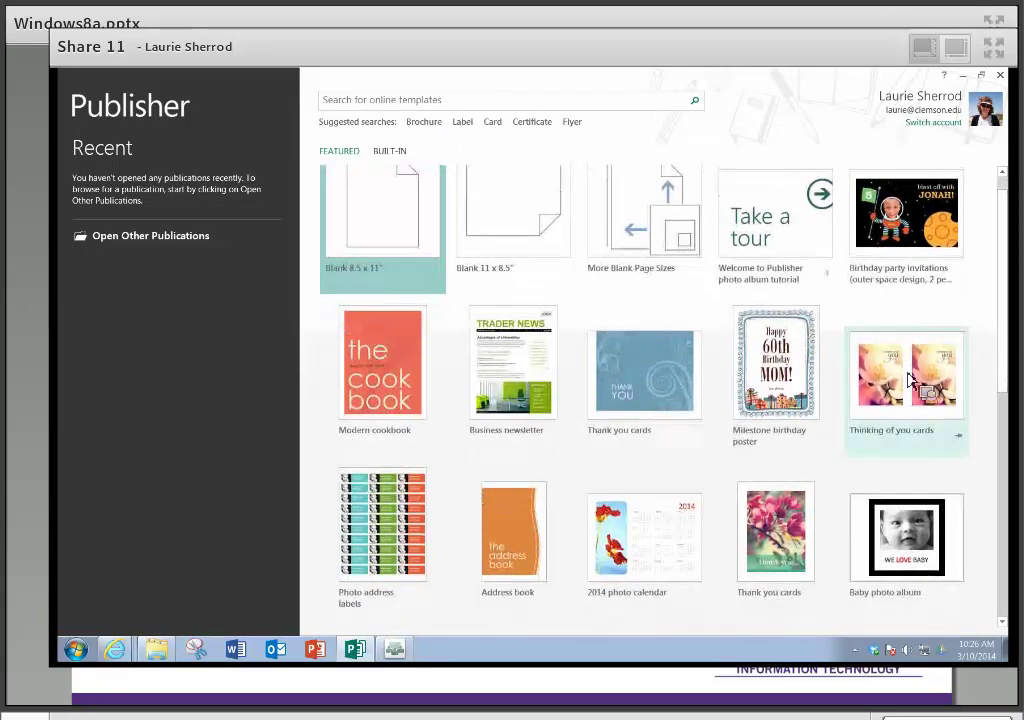
left_click_drag(1012, 290, 1013, 418)
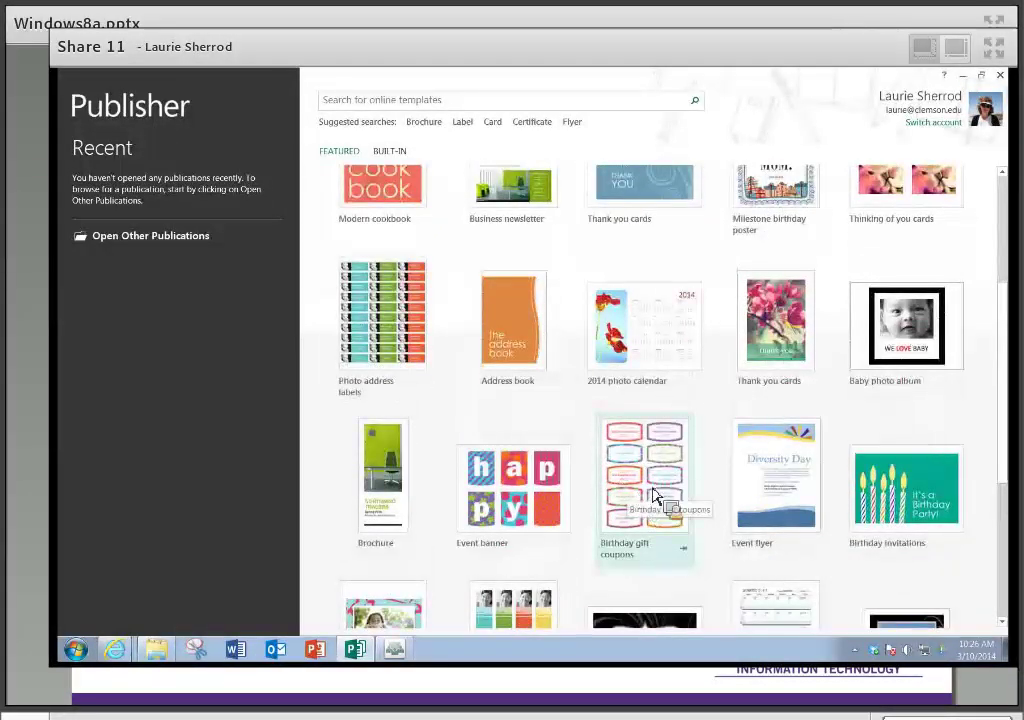
scroll(997, 400, "down", 5)
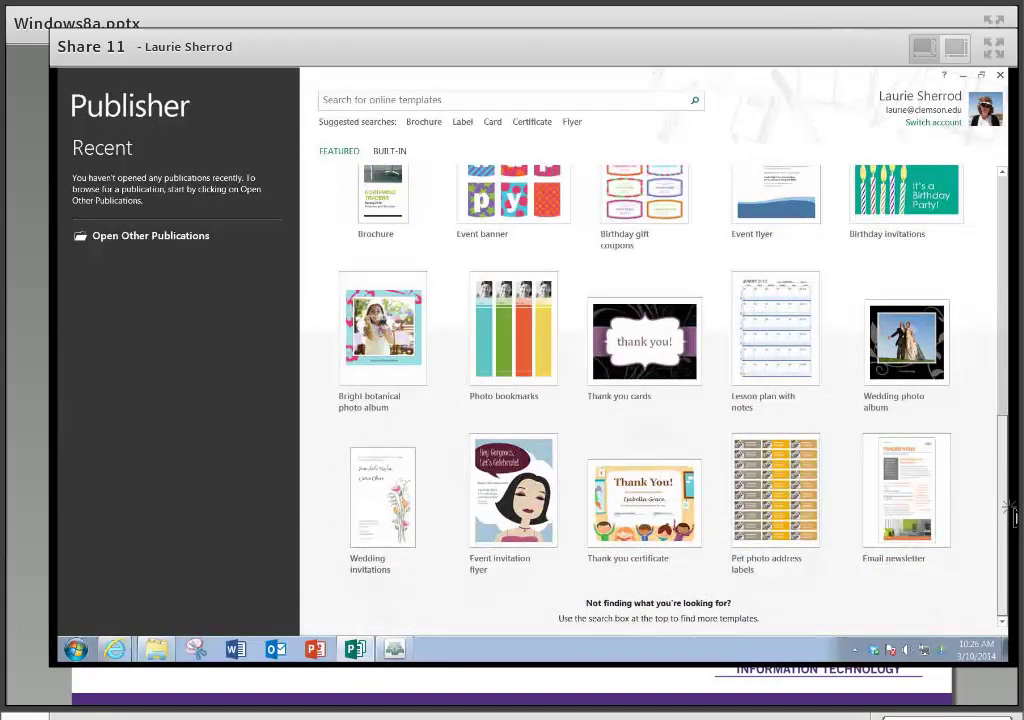
scroll(1000, 500, "up", 10)
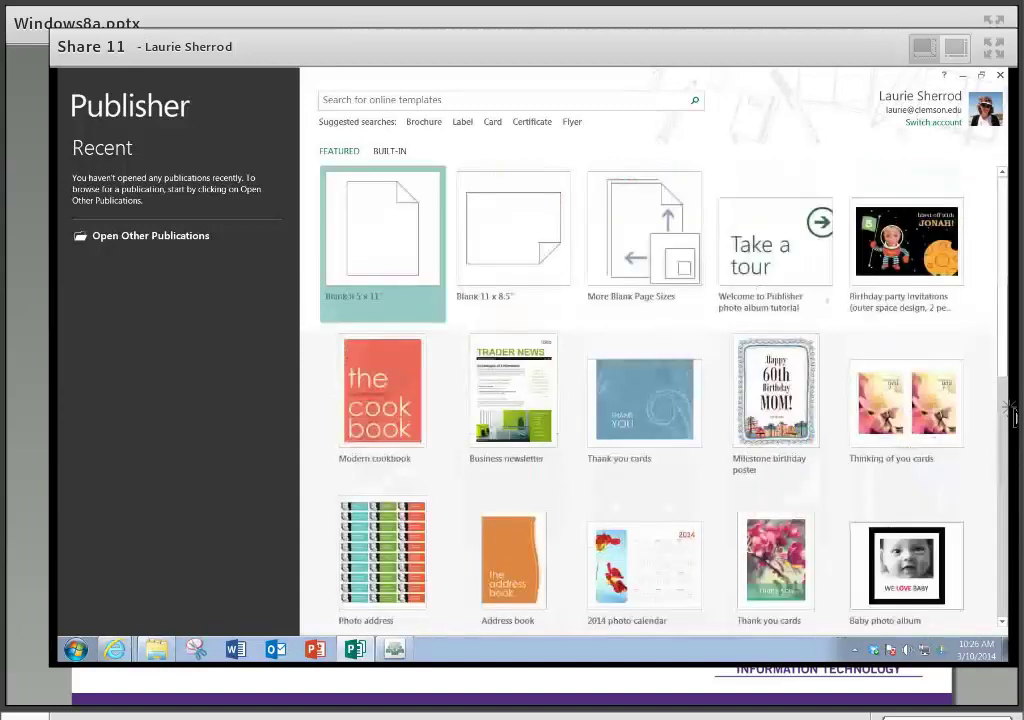
left_click(392, 154)
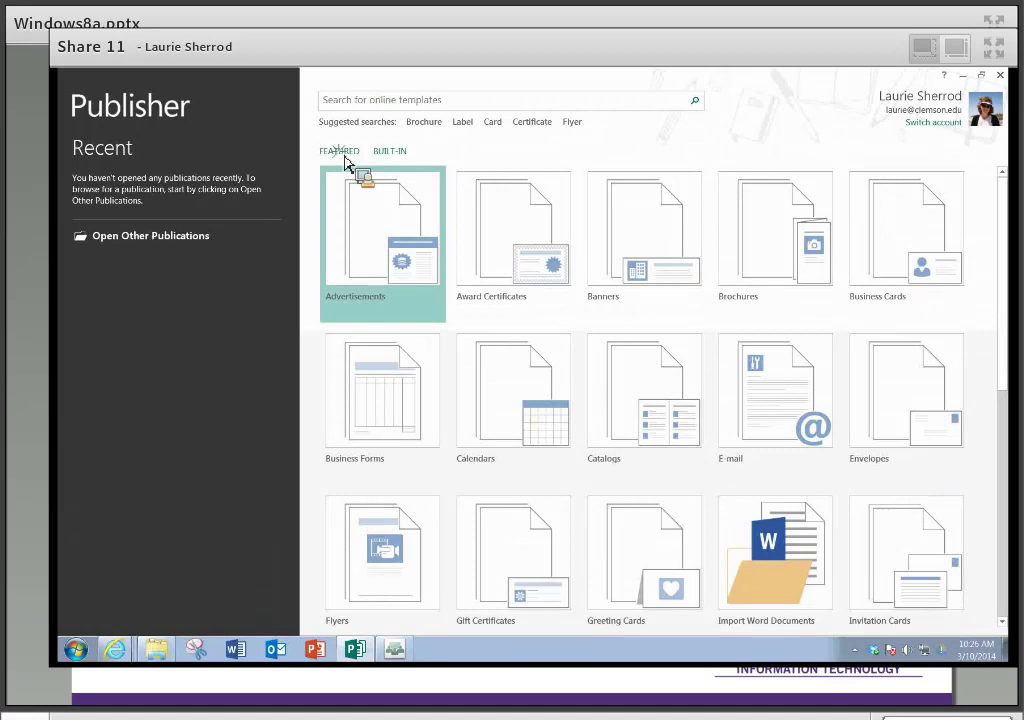
left_click(344, 158)
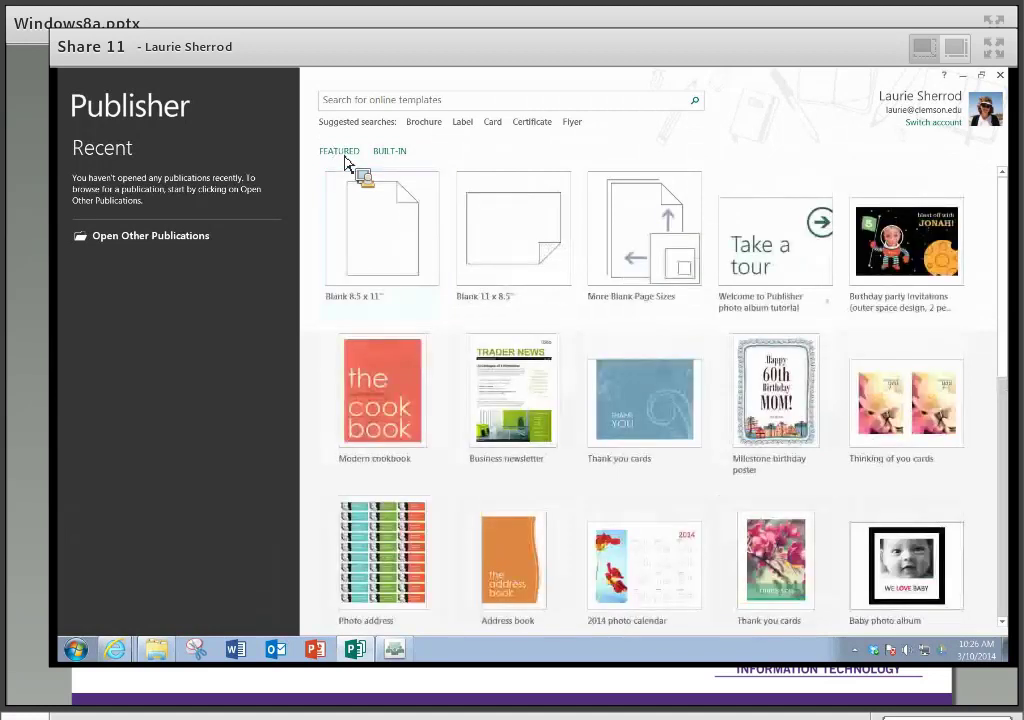
left_click(381, 236)
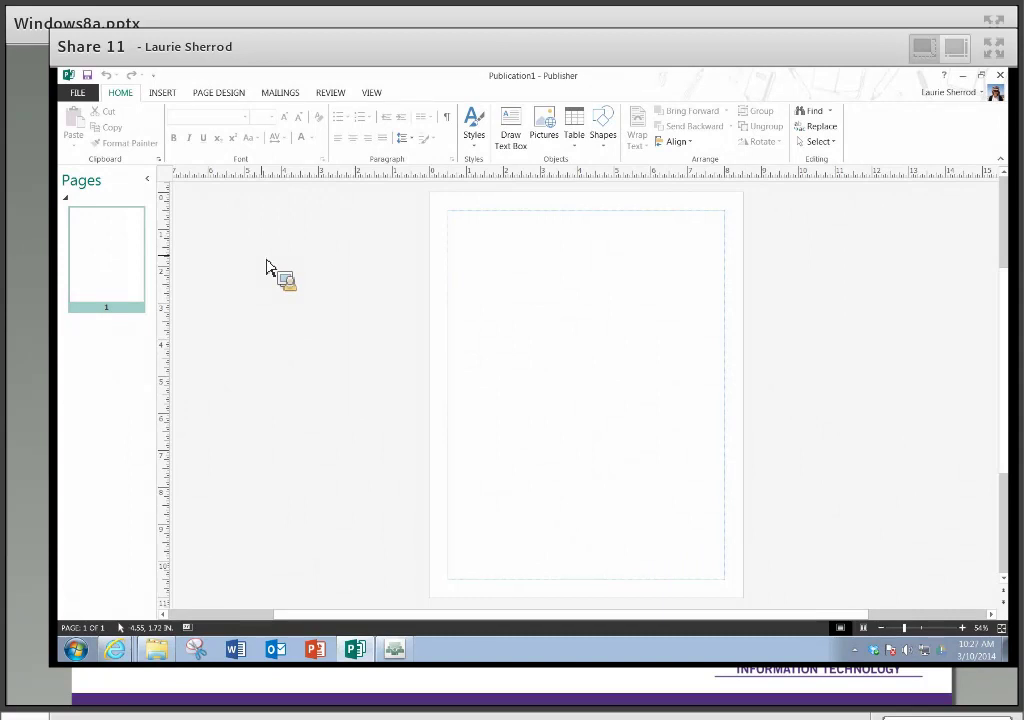
Insert the seven campus pictures from the computer, selecting from amphi_w.jpg onward.
left_click(164, 93)
left_click(178, 128)
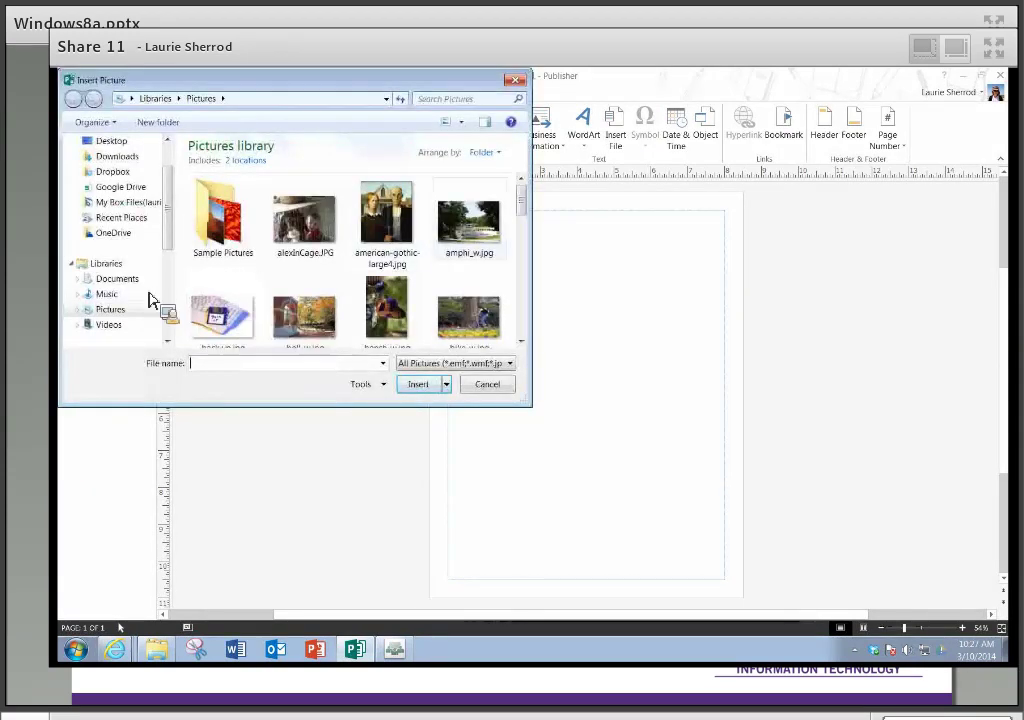
left_click(488, 230)
left_click_drag(488, 230, 426, 398)
left_click(426, 398)
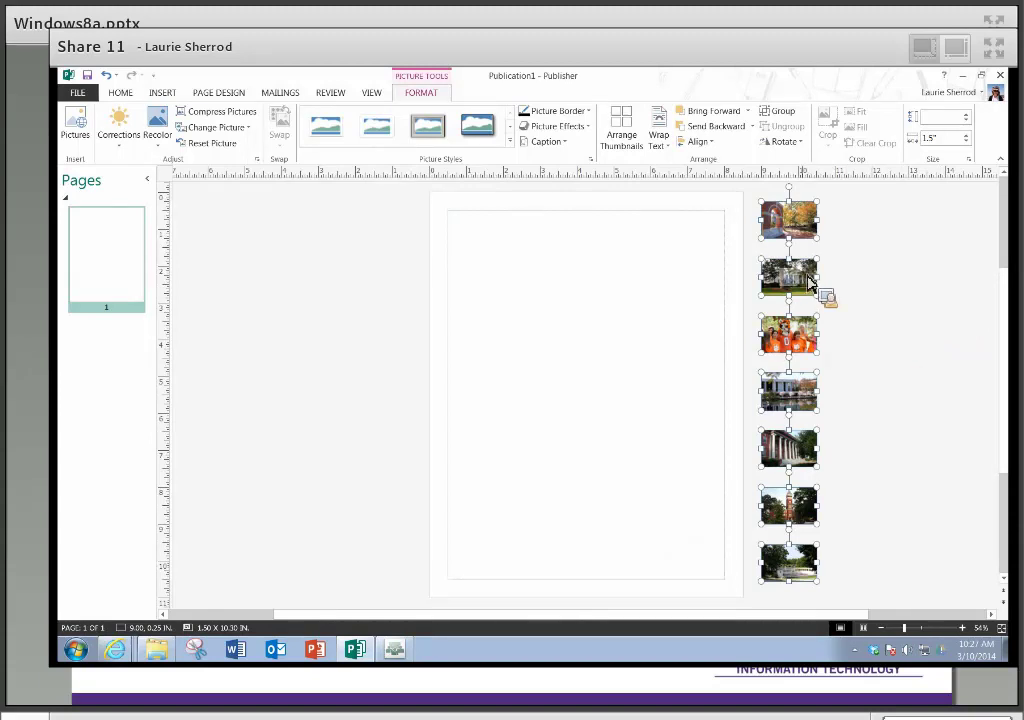
Move the clock tower photo from the scratch column onto the page and enlarge it across the top.
left_click_drag(809, 282, 825, 282)
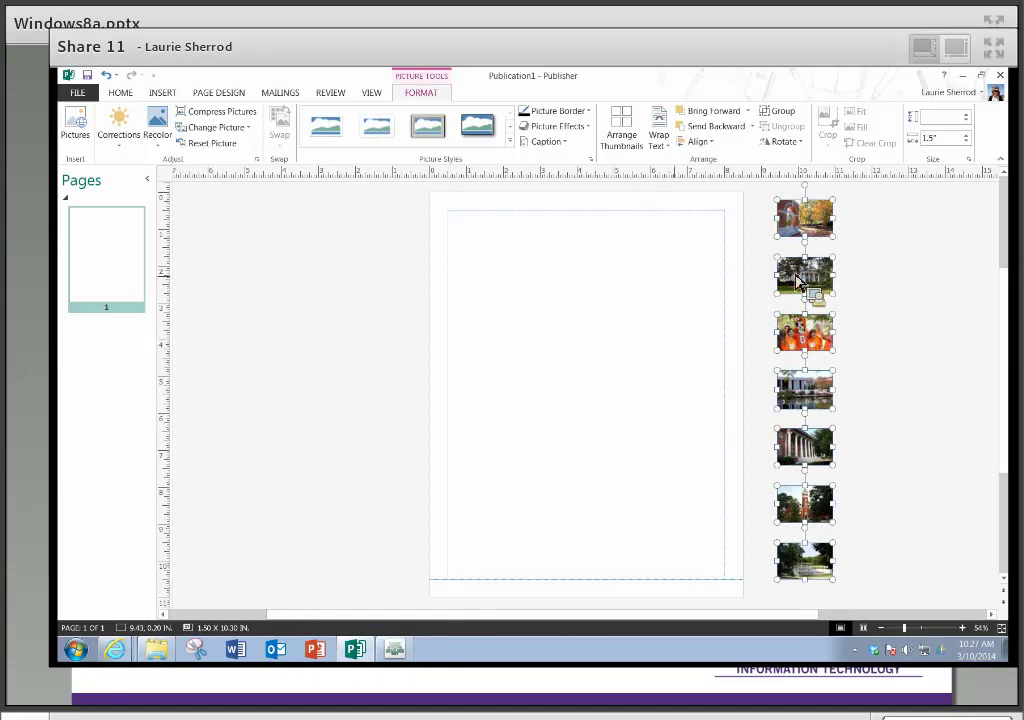
left_click(908, 335)
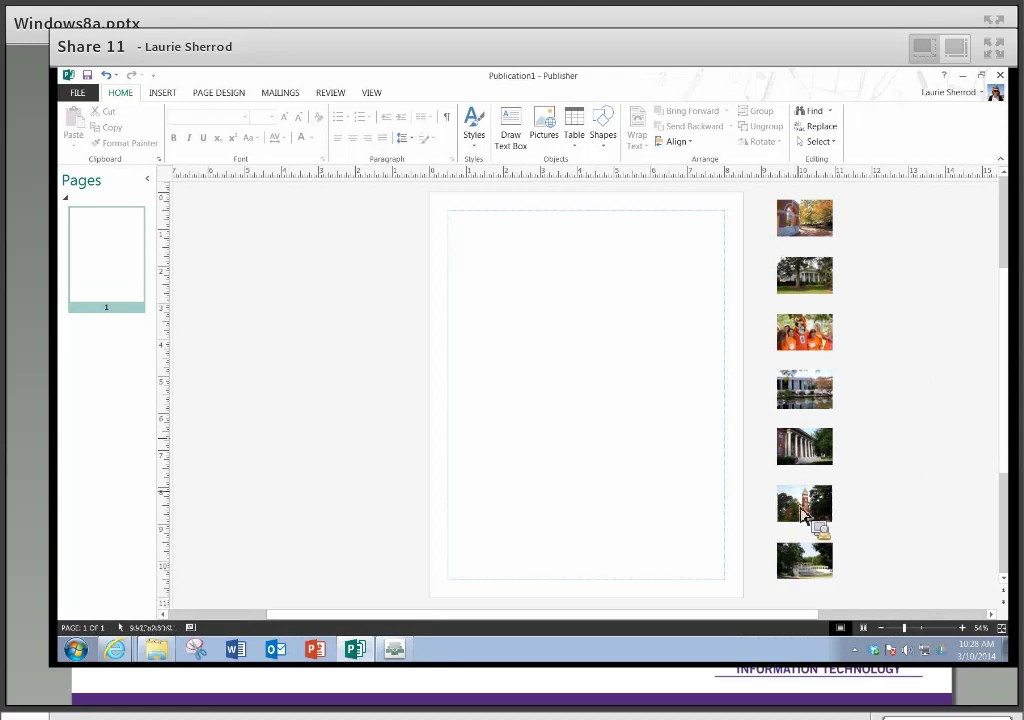
left_click(805, 512)
left_click_drag(805, 512, 726, 373)
left_click_drag(663, 333, 624, 293)
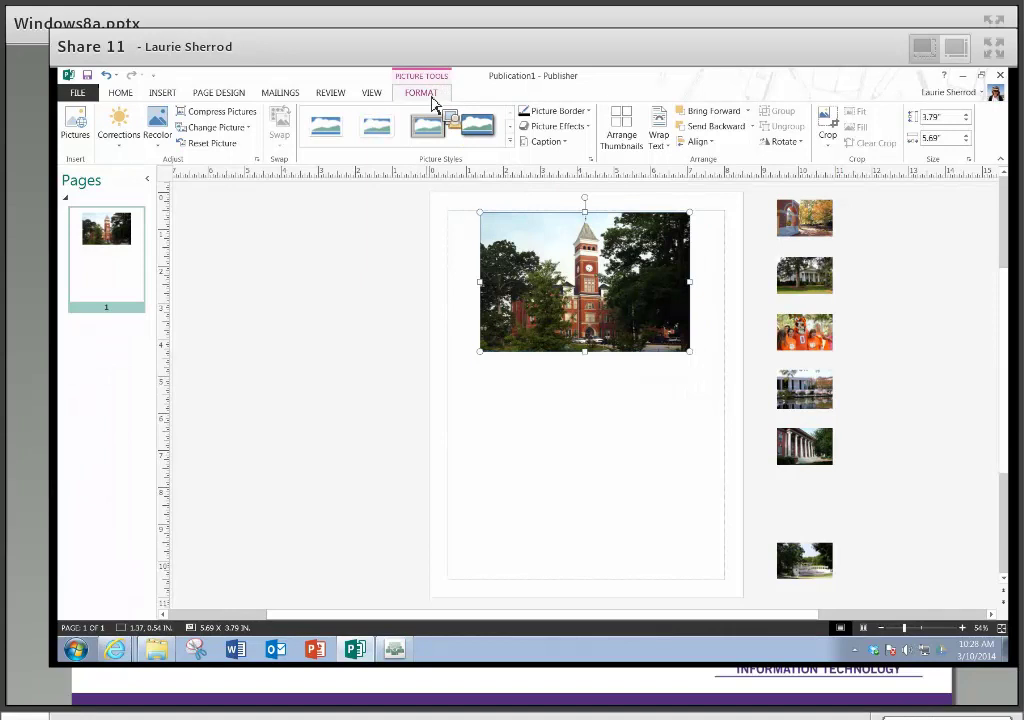
Apply a touching reflection from Picture Effects to the clock tower photo.
left_click(588, 127)
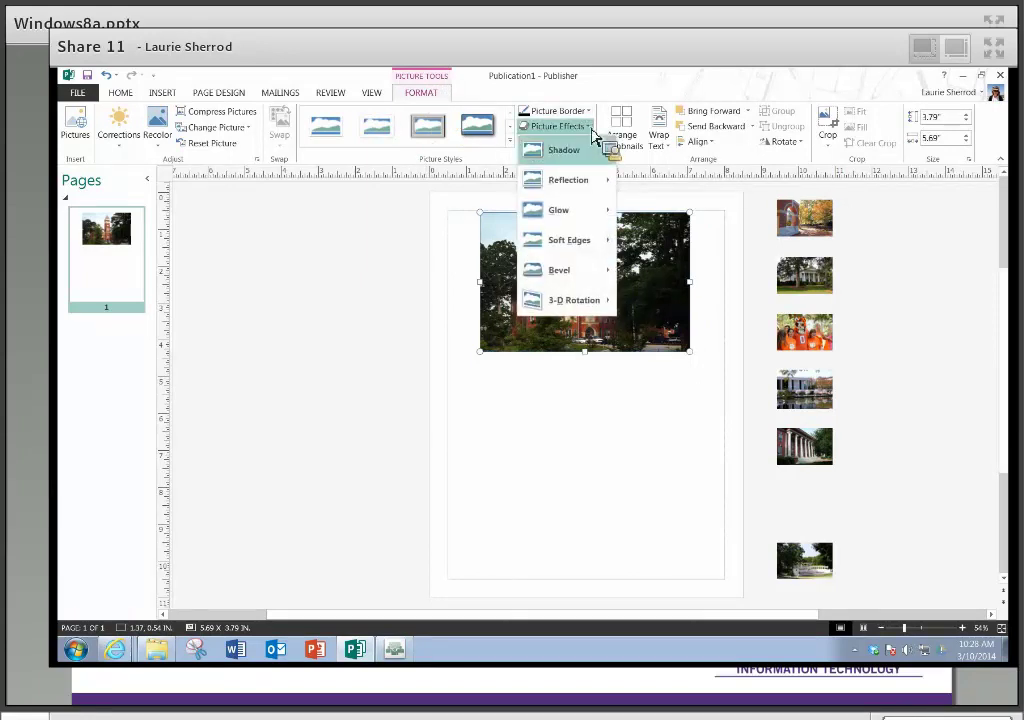
mouse_move(596, 162)
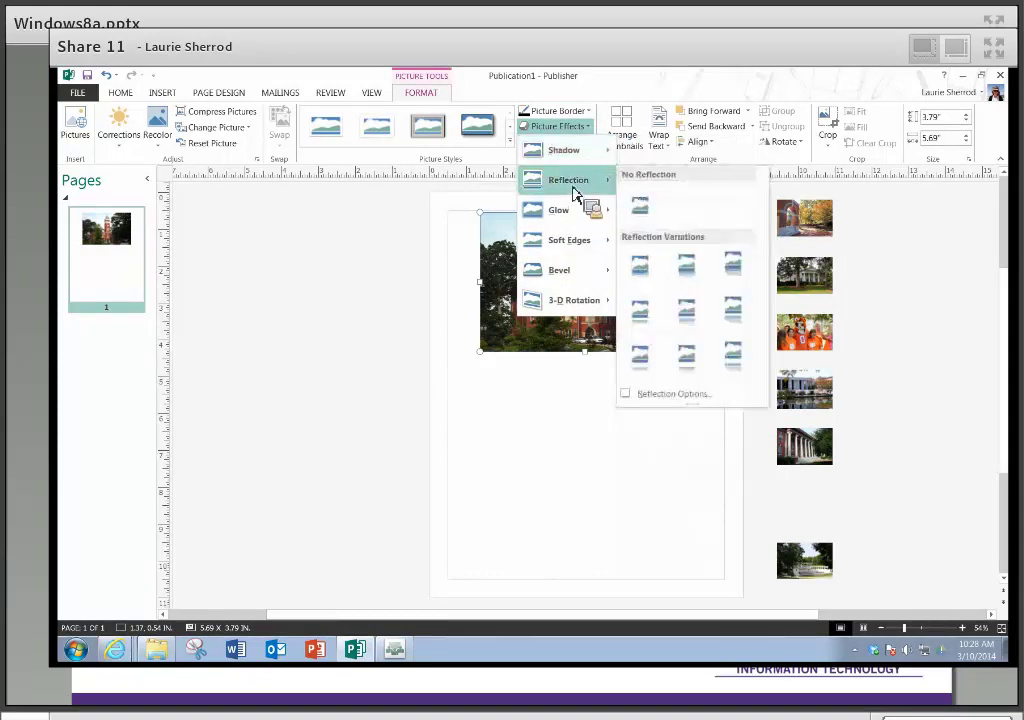
mouse_move(570, 220)
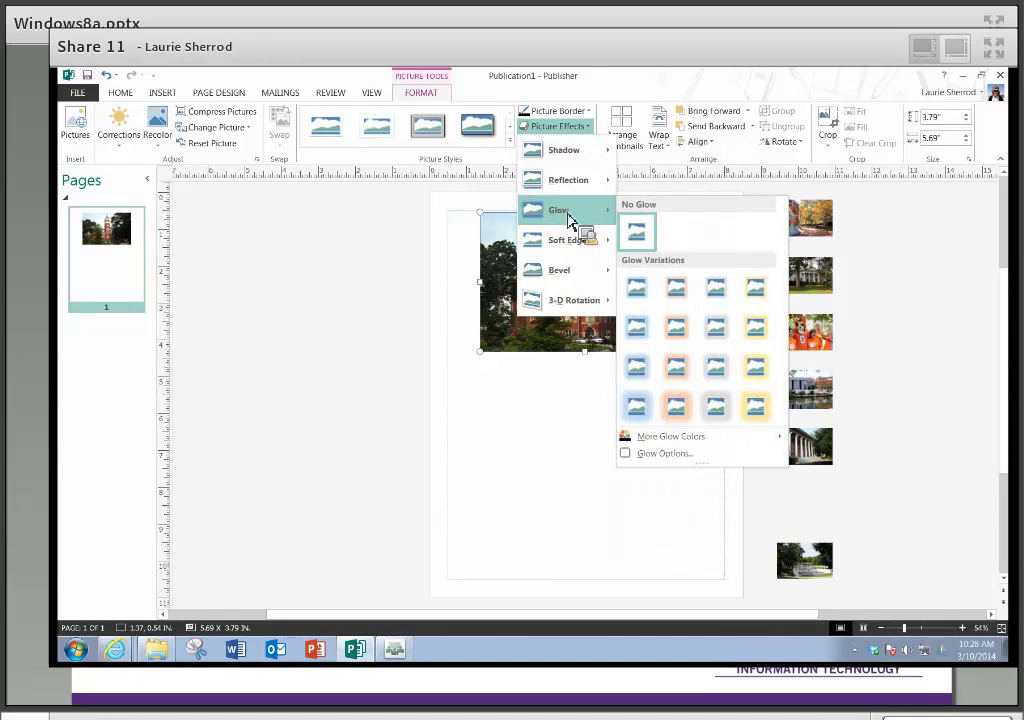
mouse_move(568, 243)
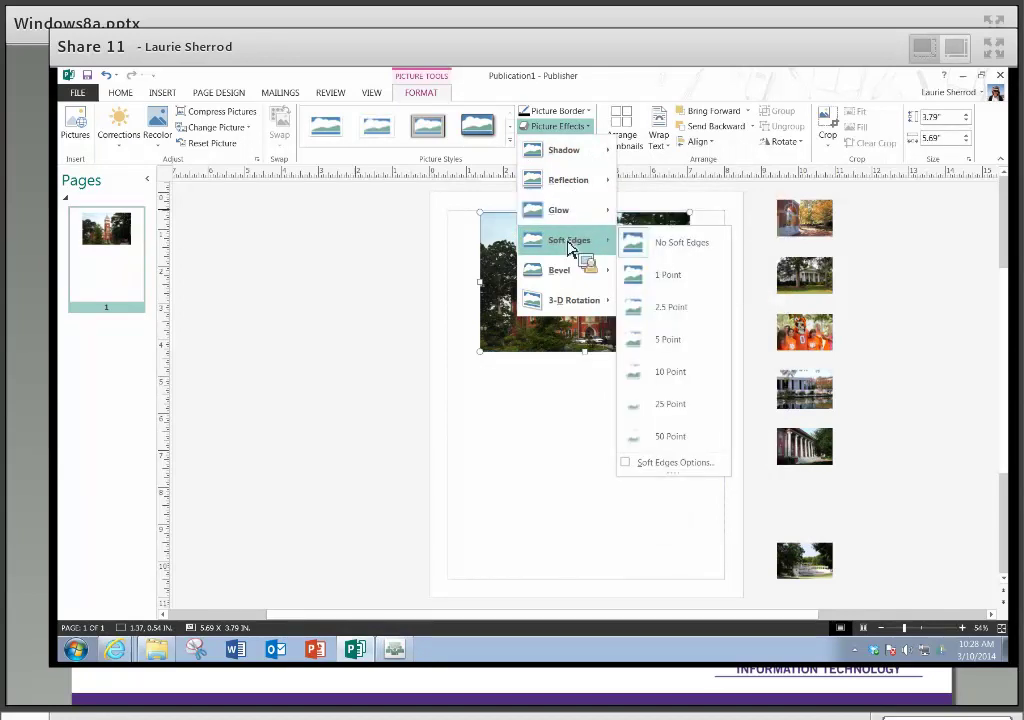
mouse_move(566, 274)
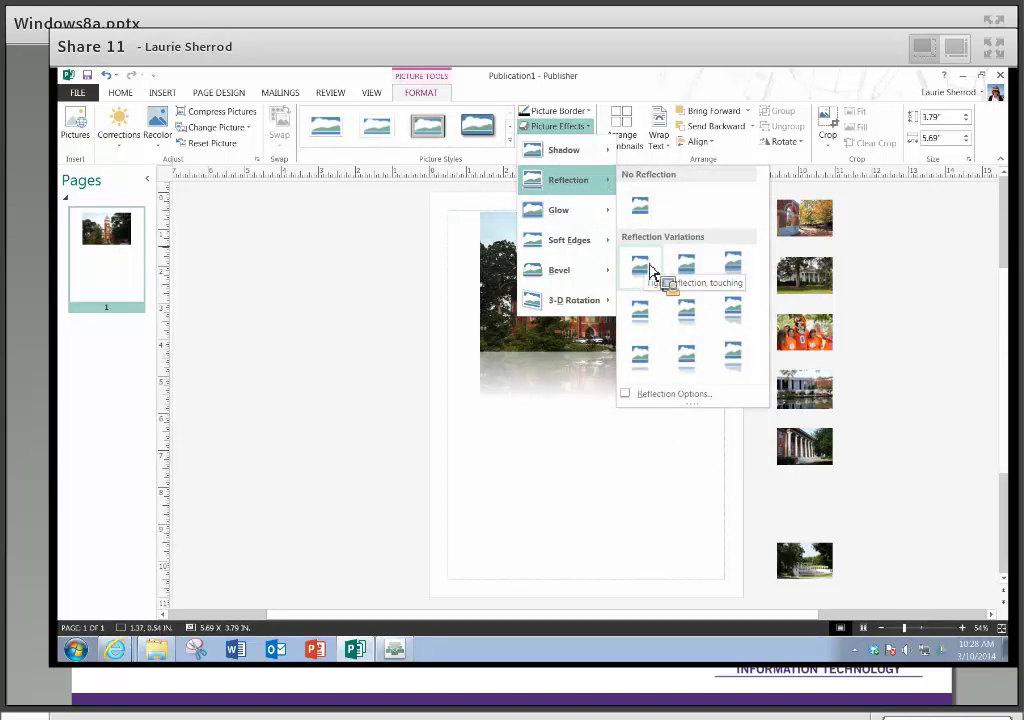
left_click(650, 270)
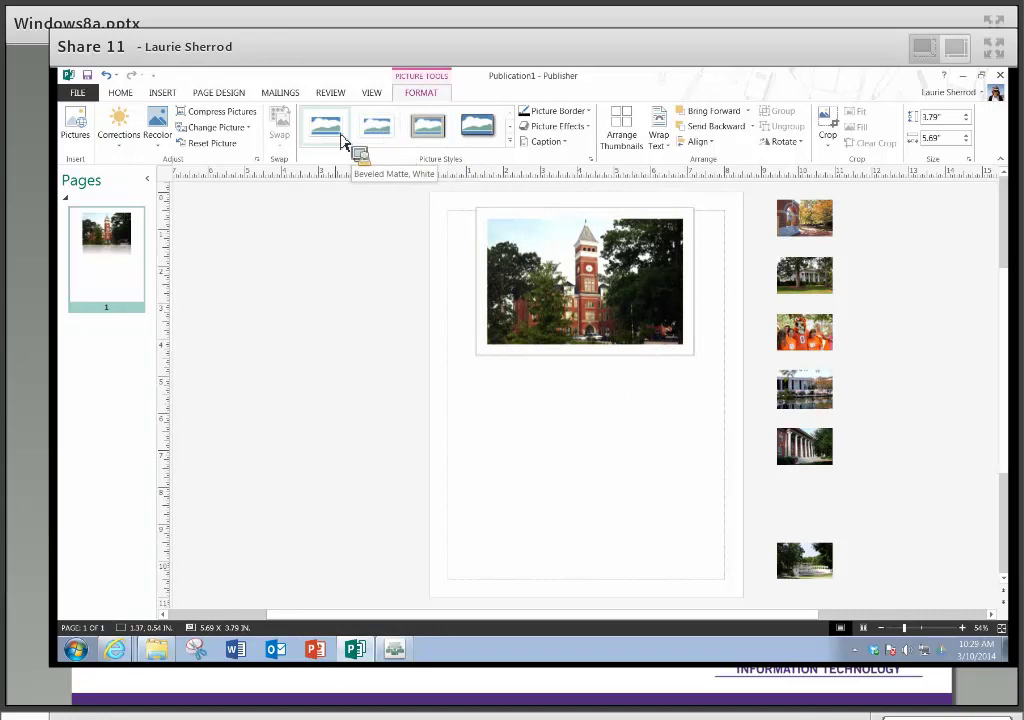
Drag the autumn courtyard photo onto the page just below the clock tower reflection.
left_click(343, 141)
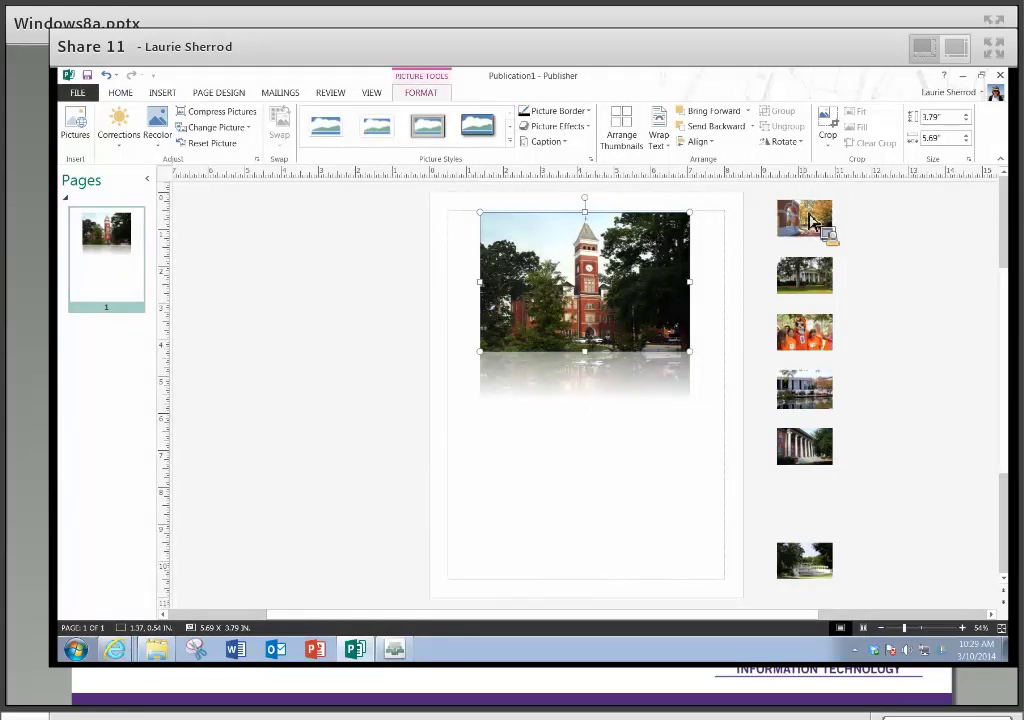
left_click_drag(810, 220, 577, 487)
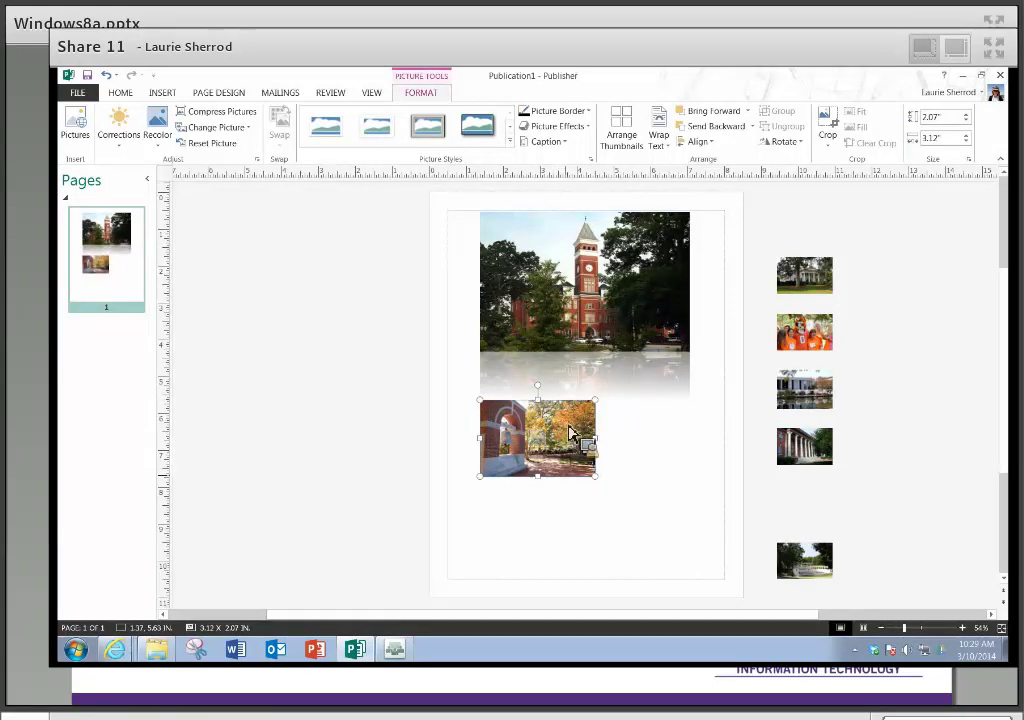
right_click(573, 432)
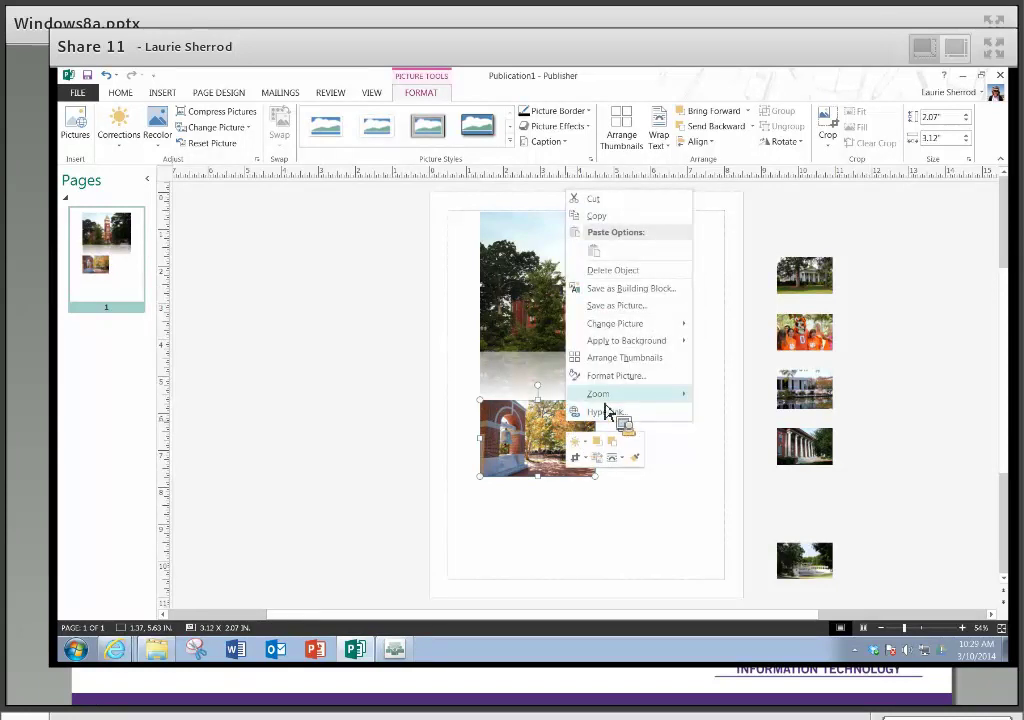
mouse_move(665, 345)
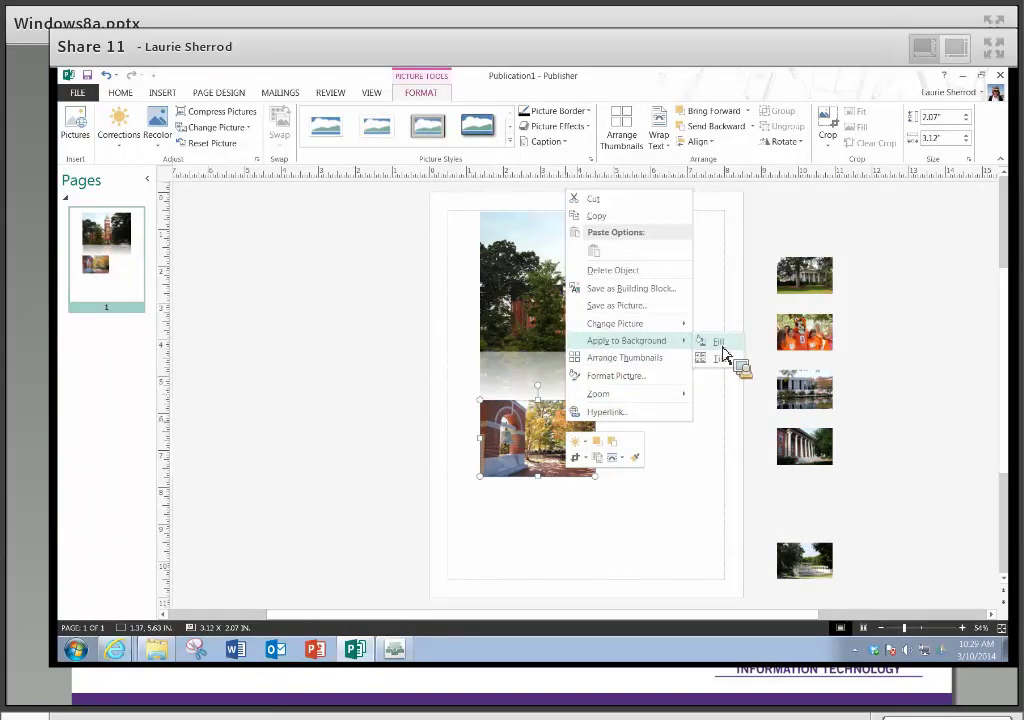
left_click(722, 346)
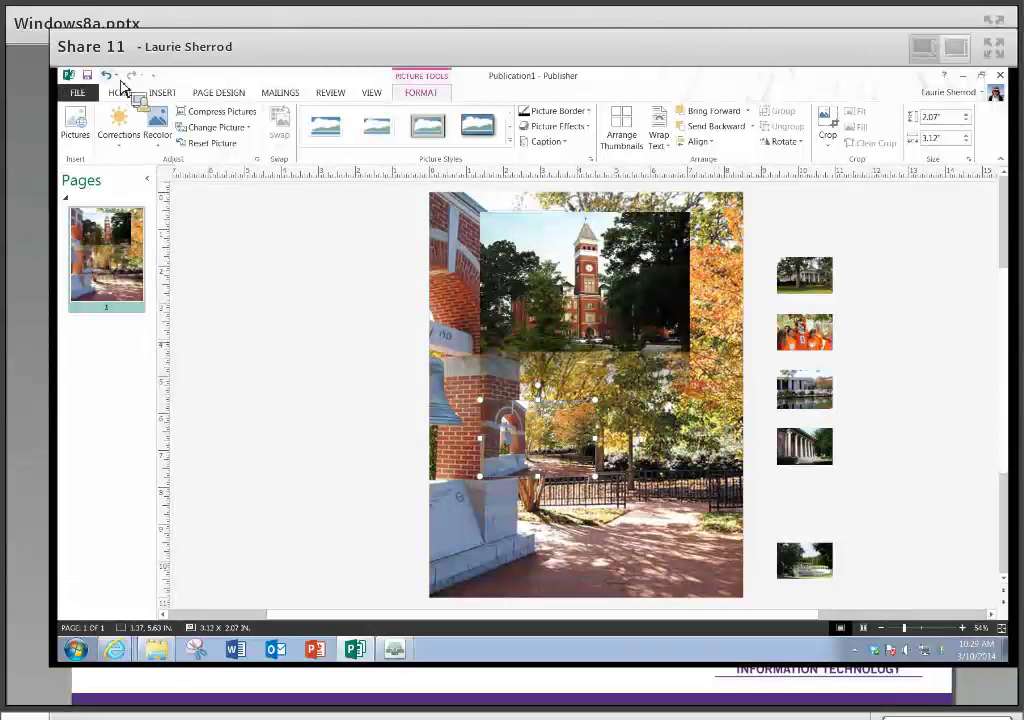
left_click(112, 80)
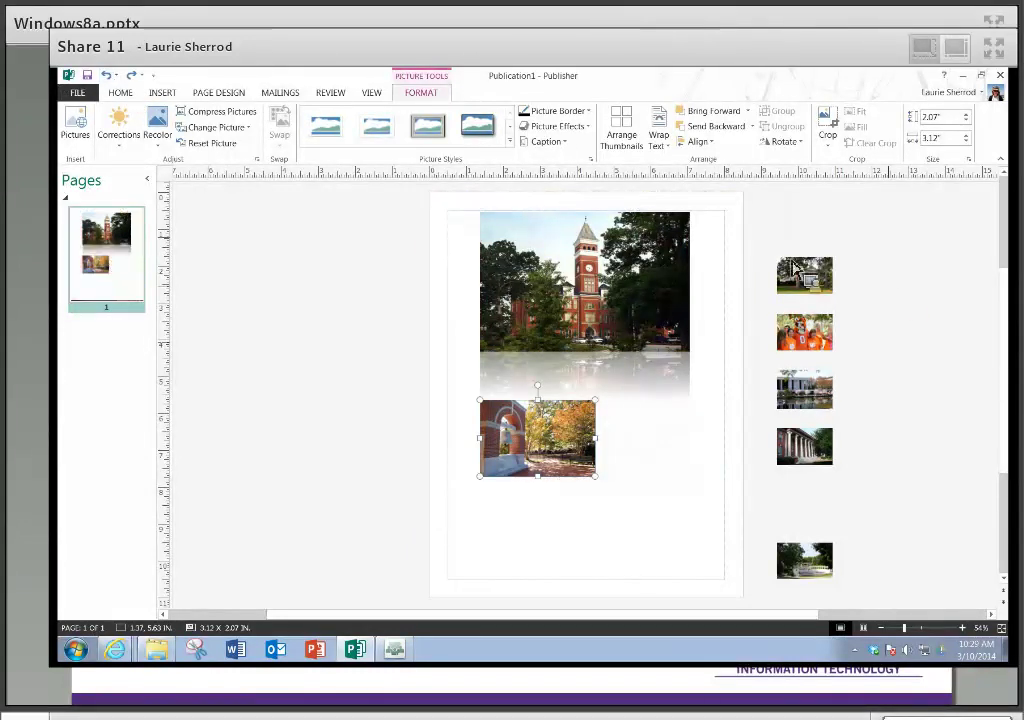
Place the columned hall photo beside the courtyard photo and shift both left.
left_click(922, 490)
left_click_drag(828, 460, 667, 441)
left_click_drag(640, 428, 619, 450)
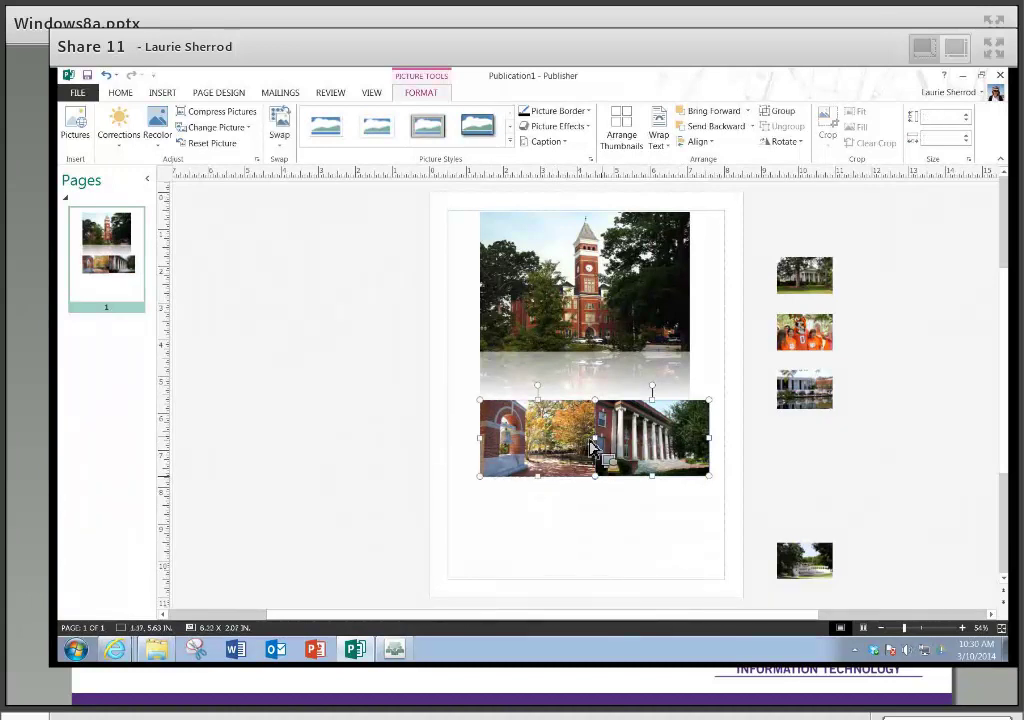
left_click_drag(617, 443, 605, 443)
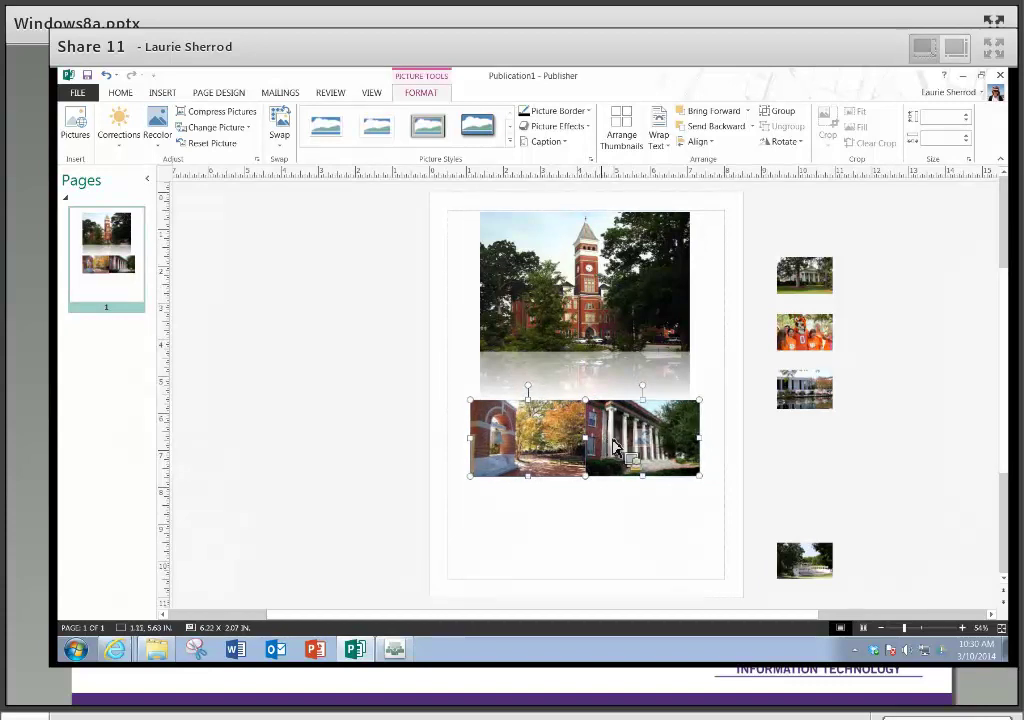
Swap the white mansion photo in for the courtyard one and add the lakeside house photo below.
left_click(845, 472)
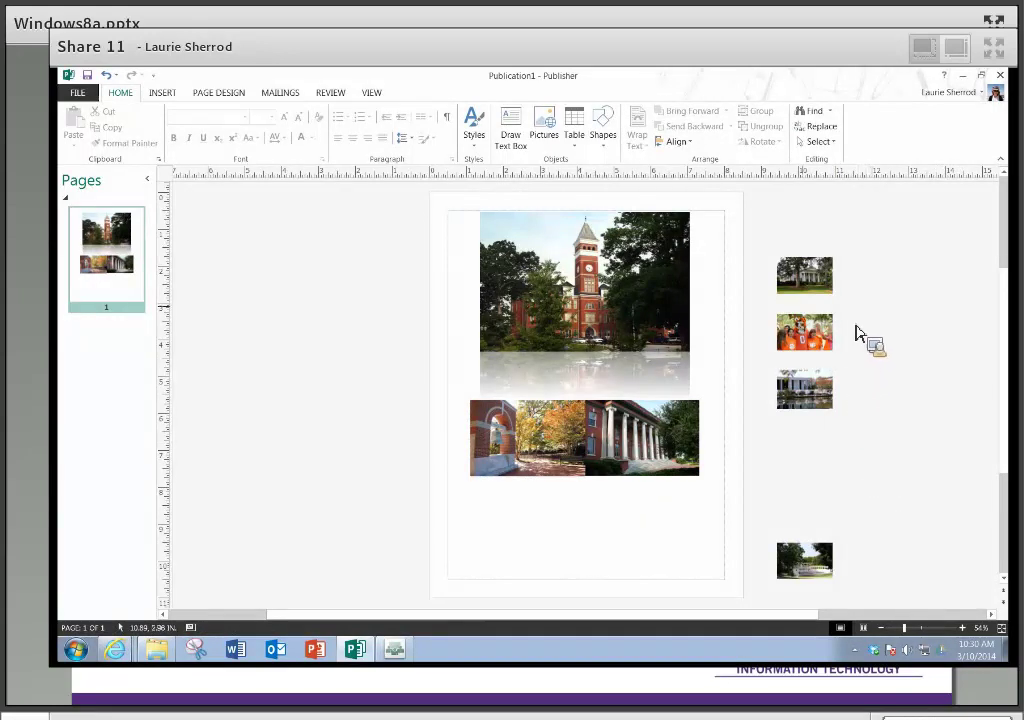
left_click(813, 288)
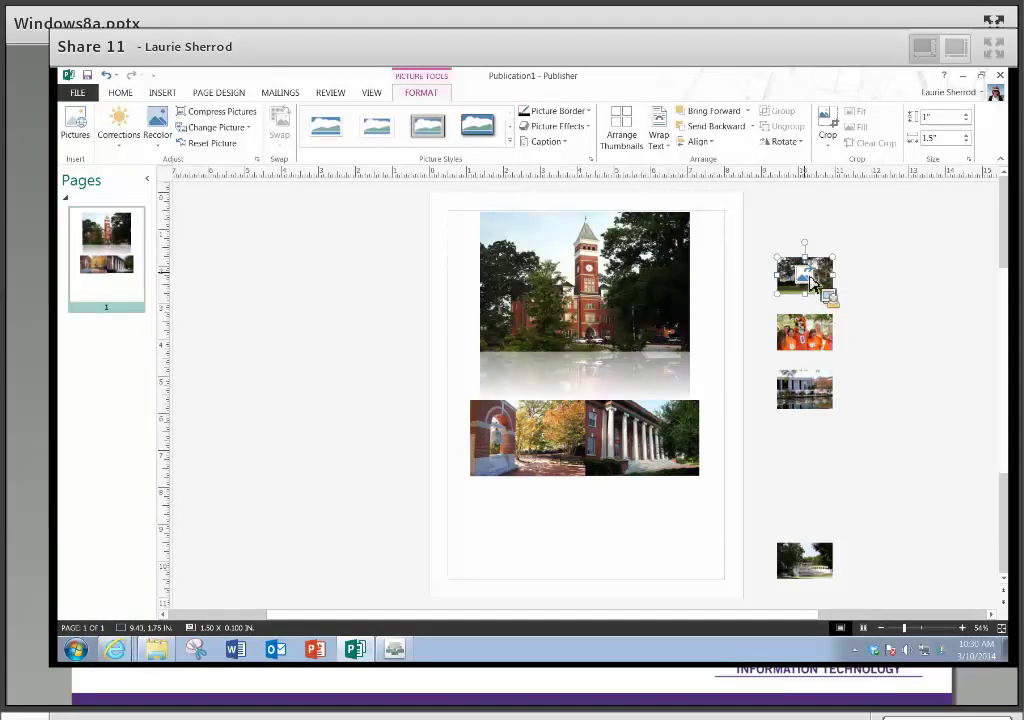
left_click_drag(812, 284, 540, 462)
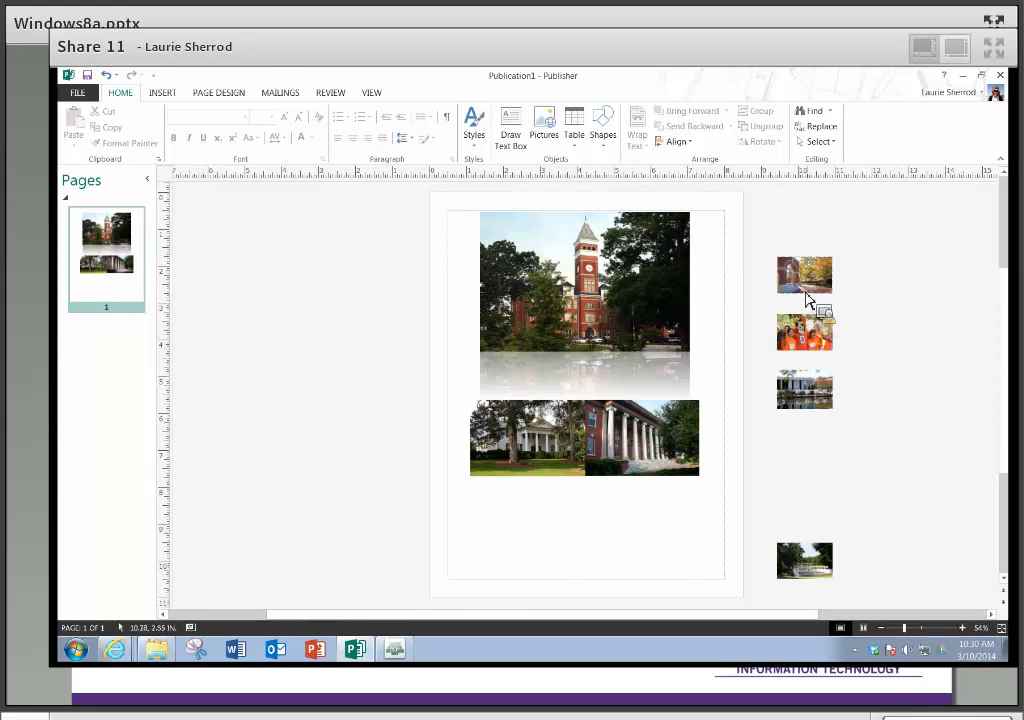
left_click_drag(825, 400, 636, 566)
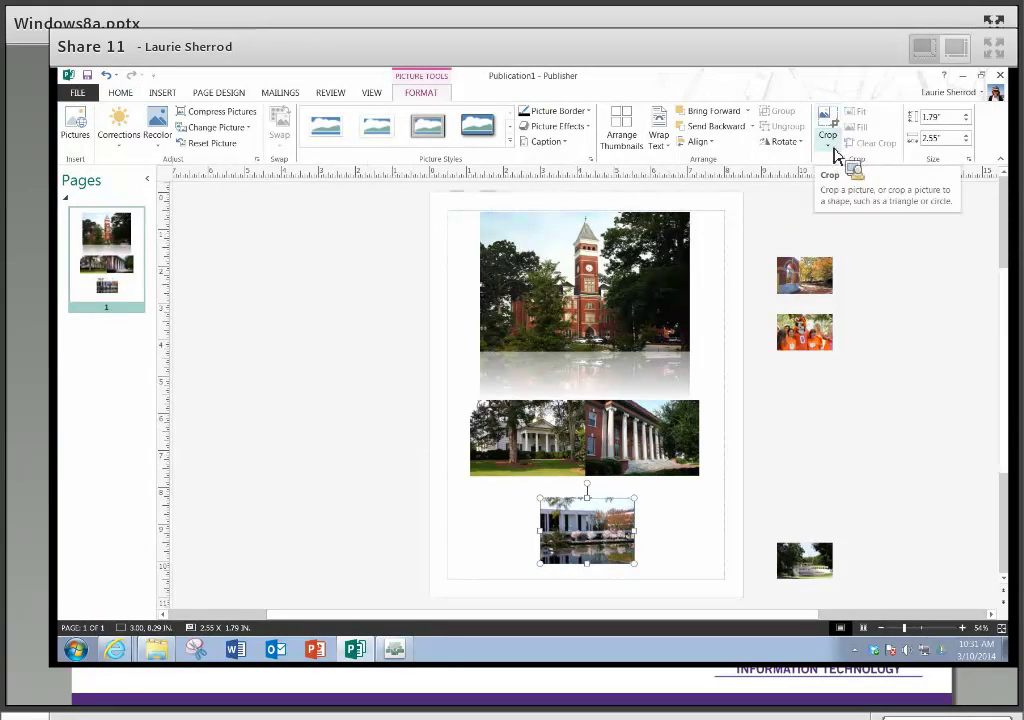
Crop the bottom picture to a Delay flowchart shape and swap the pond-side building photo into it.
left_click(834, 149)
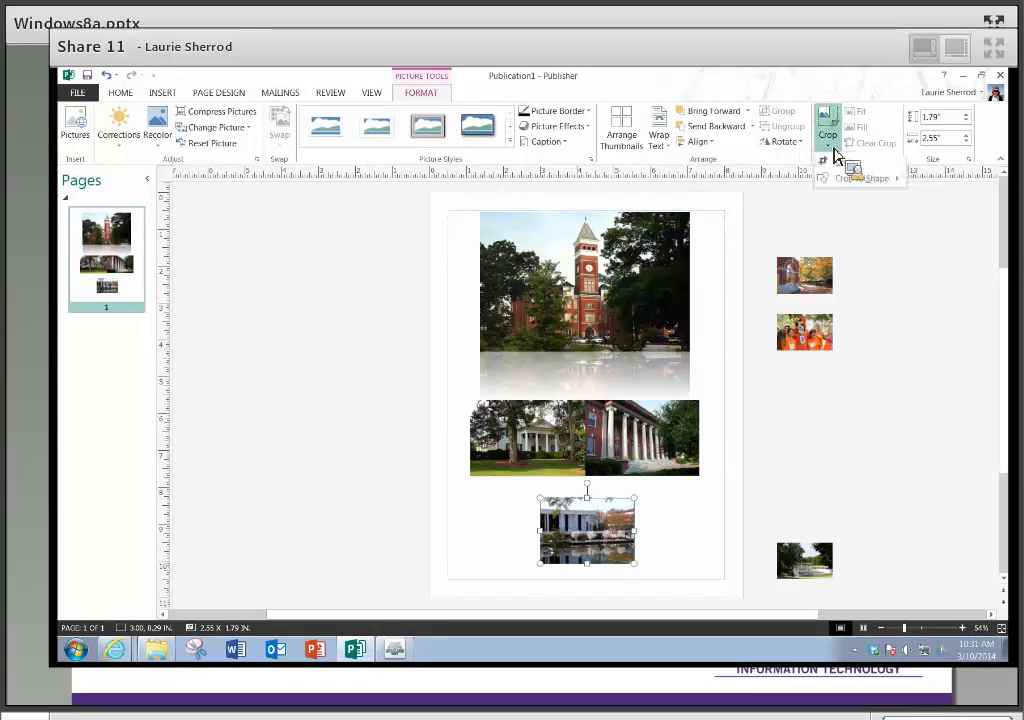
mouse_move(852, 177)
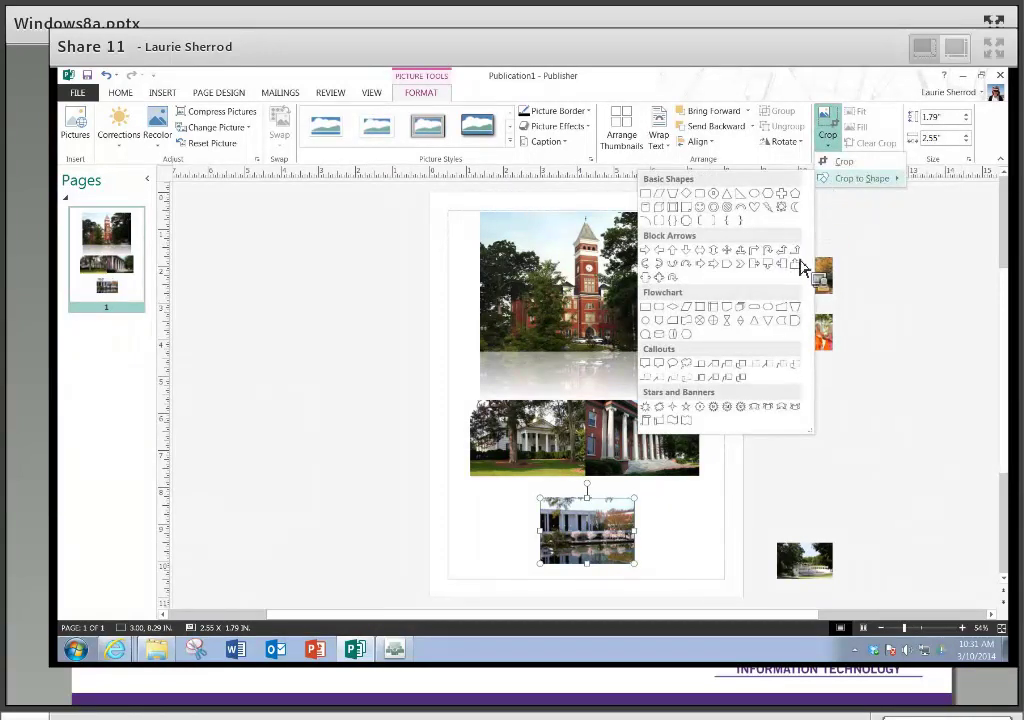
left_click(796, 322)
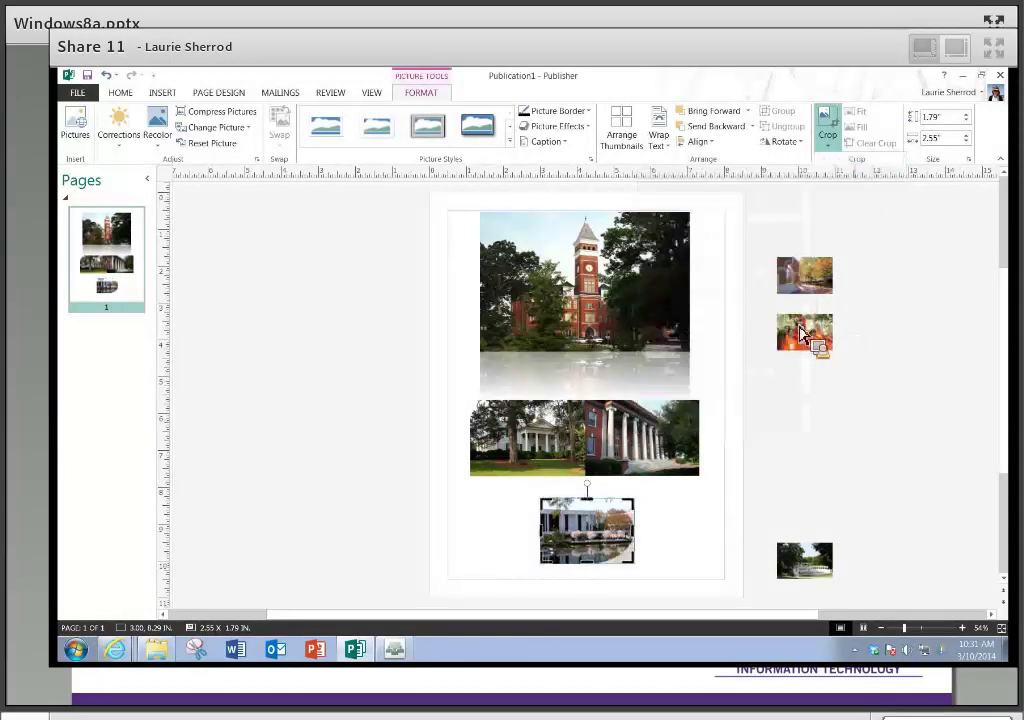
left_click_drag(800, 335, 870, 483)
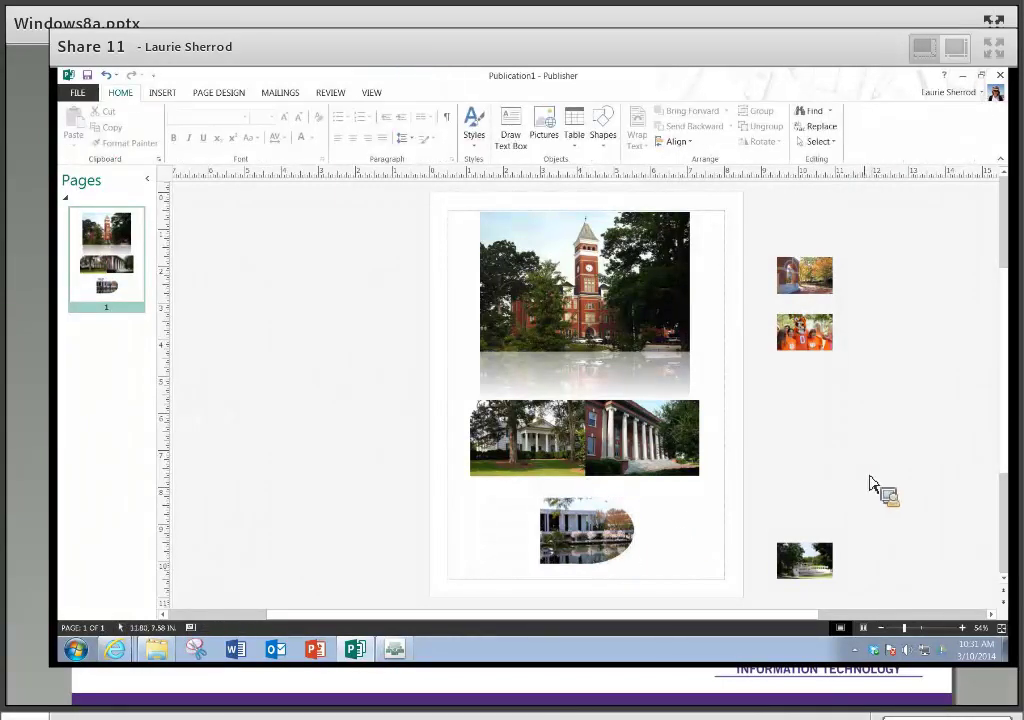
left_click_drag(870, 483, 605, 505)
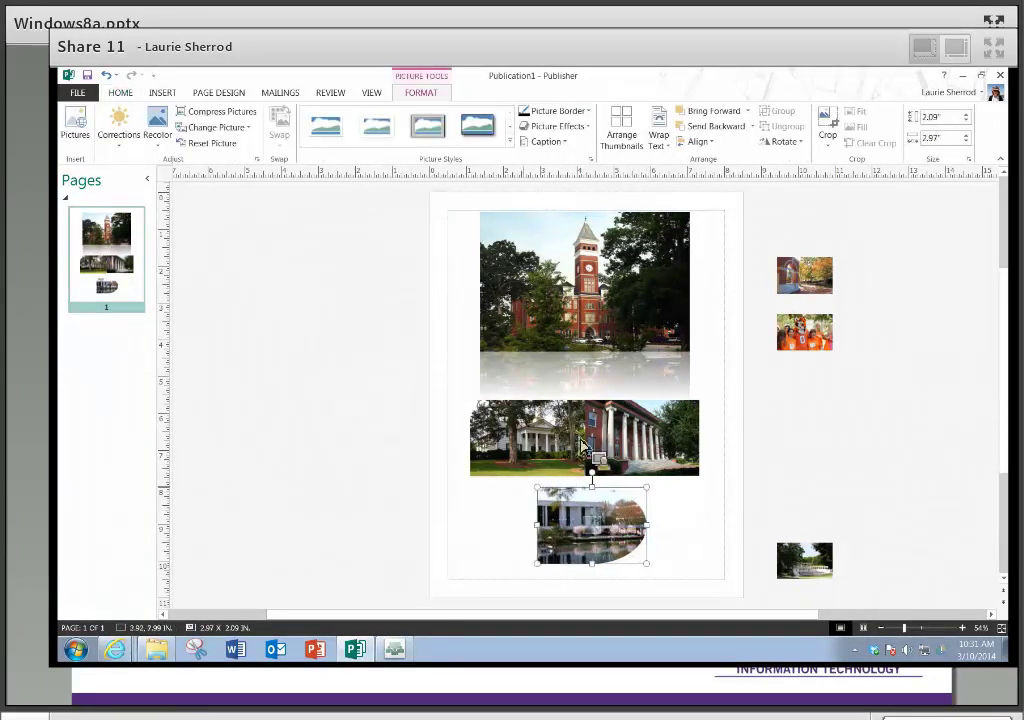
Apply a Half Reflection, touching, to the Delay-shaped pond-side photo.
left_click(589, 133)
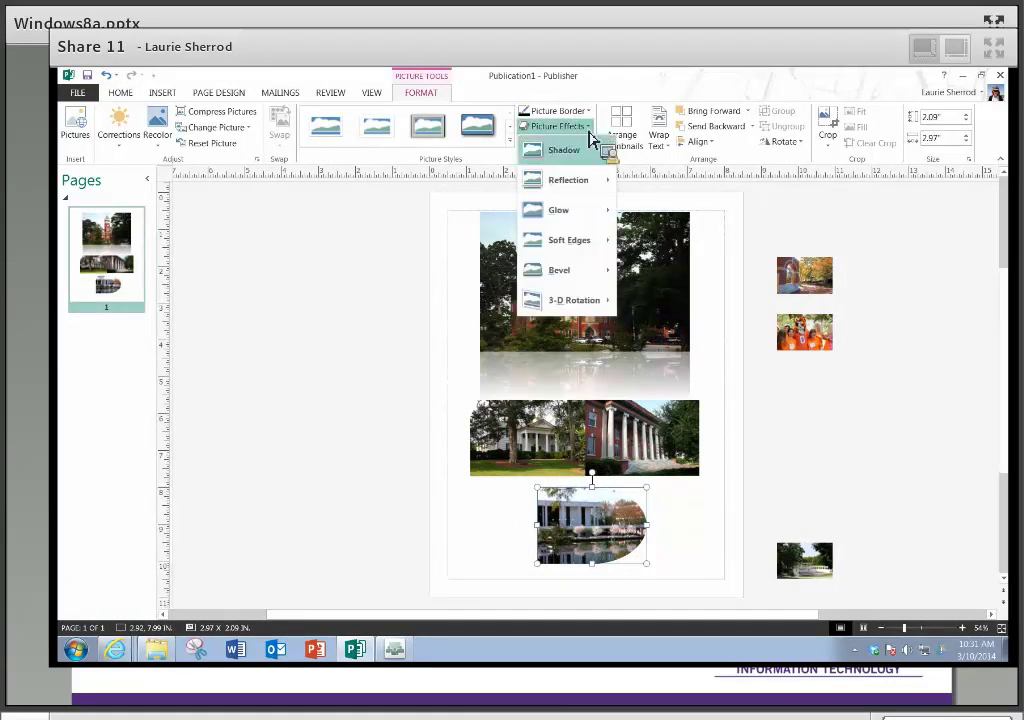
mouse_move(598, 181)
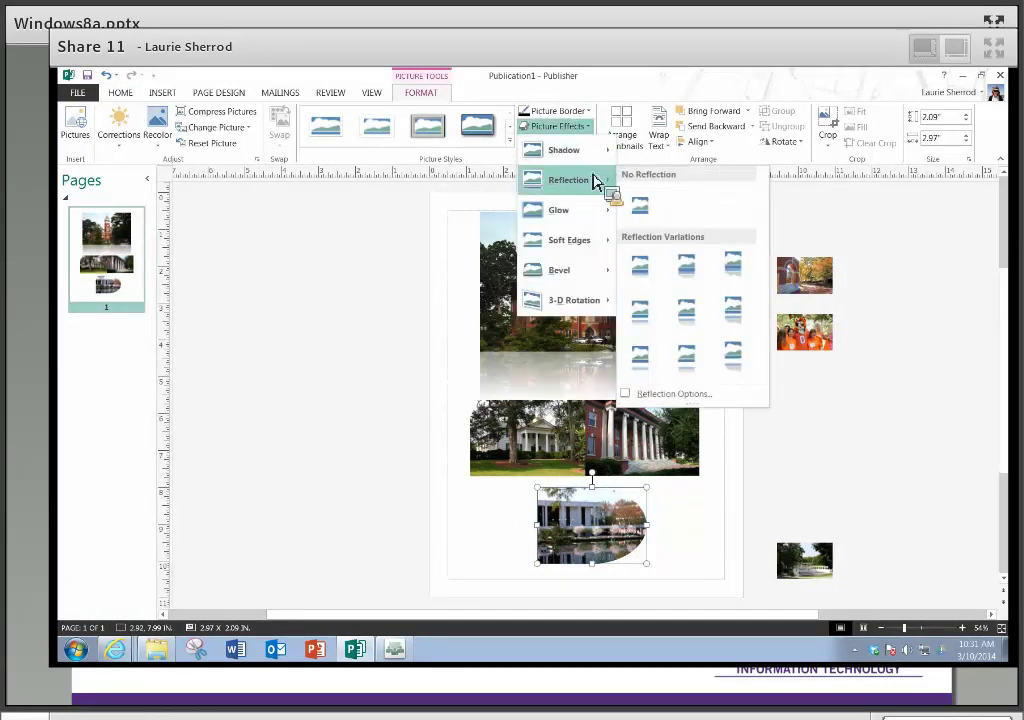
left_click(698, 283)
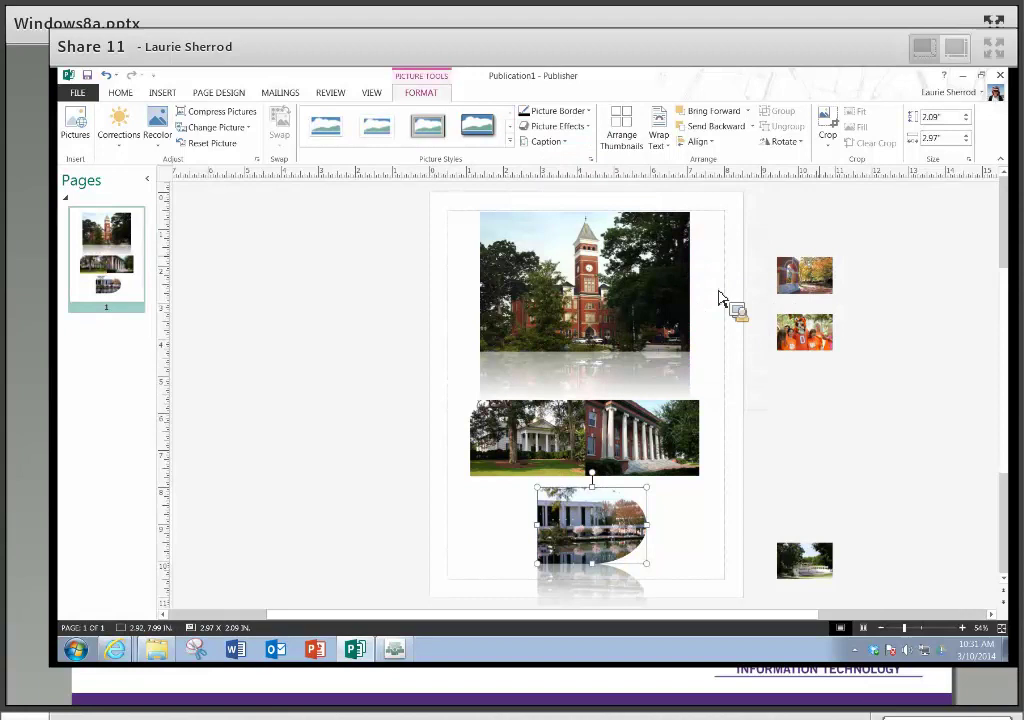
left_click(845, 412)
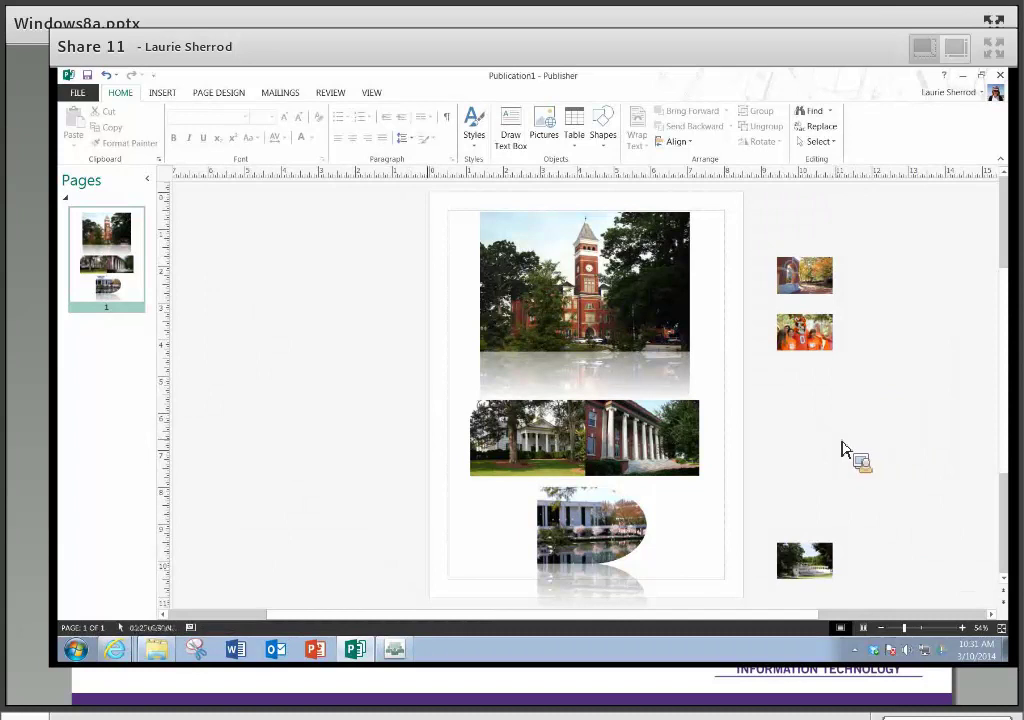
Draw a text box just below the clock-tower photo.
left_click(170, 94)
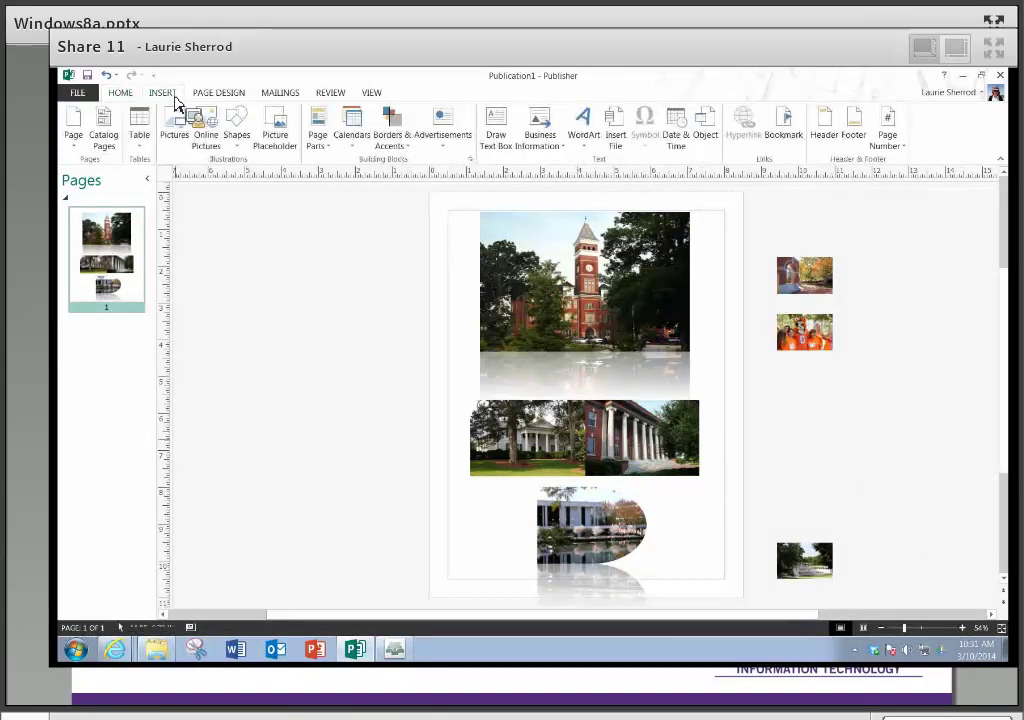
left_click(497, 127)
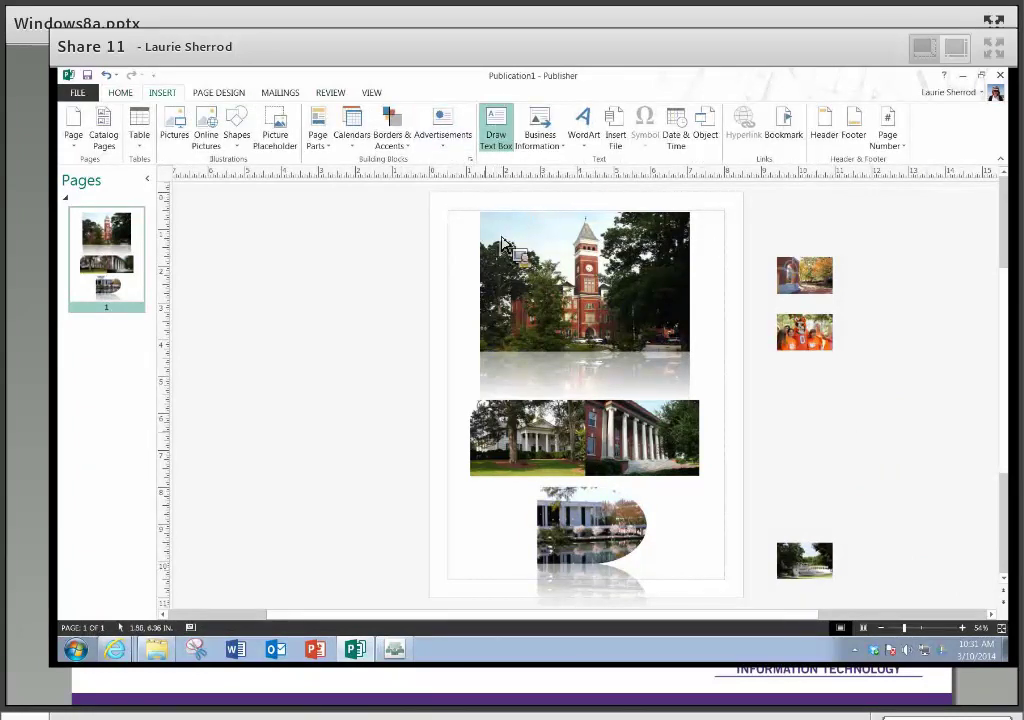
mouse_move(500, 368)
left_mouse_down()
mouse_move(526, 393)
mouse_move(668, 400)
left_mouse_up()
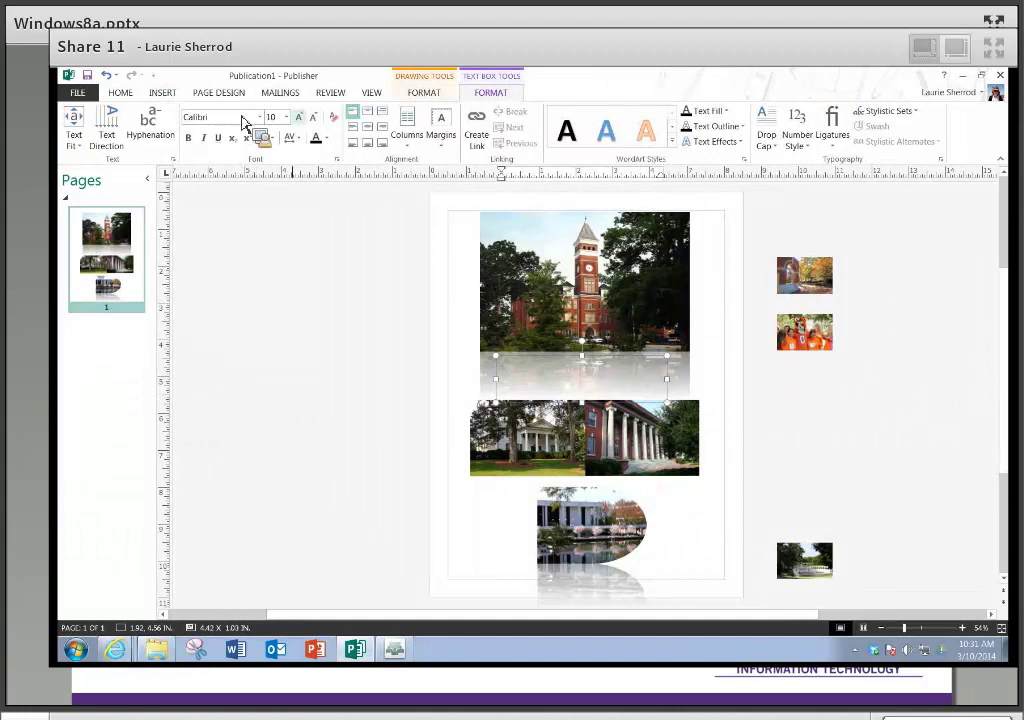
Type 'Tillman Hall' at 72 pt, then widen the box and nudge it up and left.
left_click(286, 117)
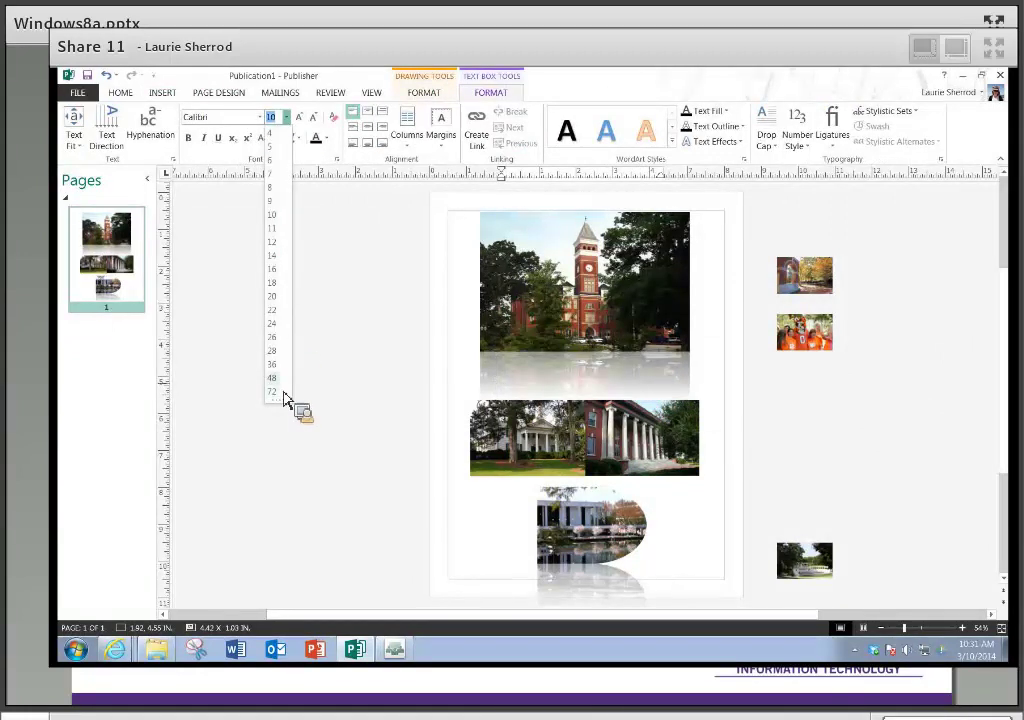
left_click(280, 392)
type("Tillman Ha")
key("BackSpace")
key("BackSpace")
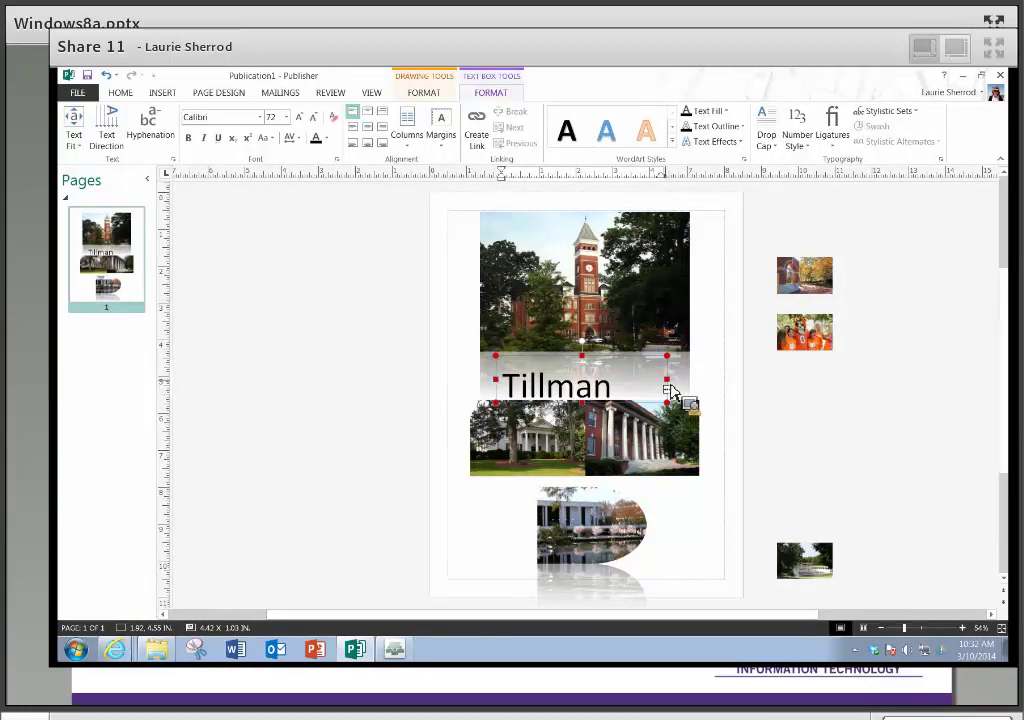
left_click_drag(663, 389, 697, 392)
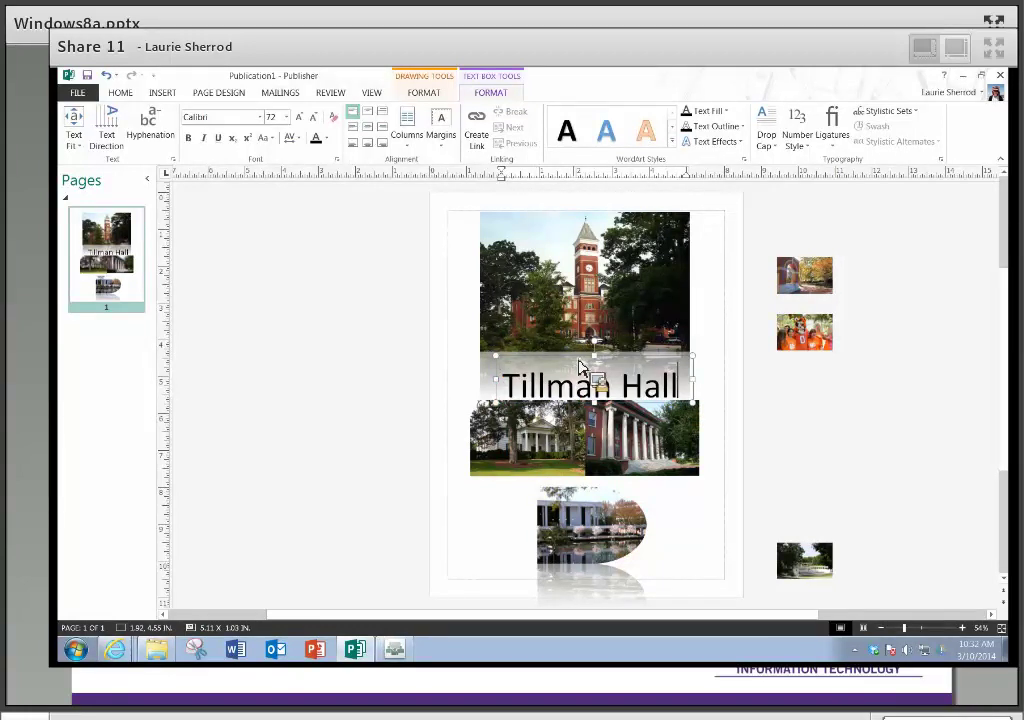
left_click_drag(577, 365, 573, 358)
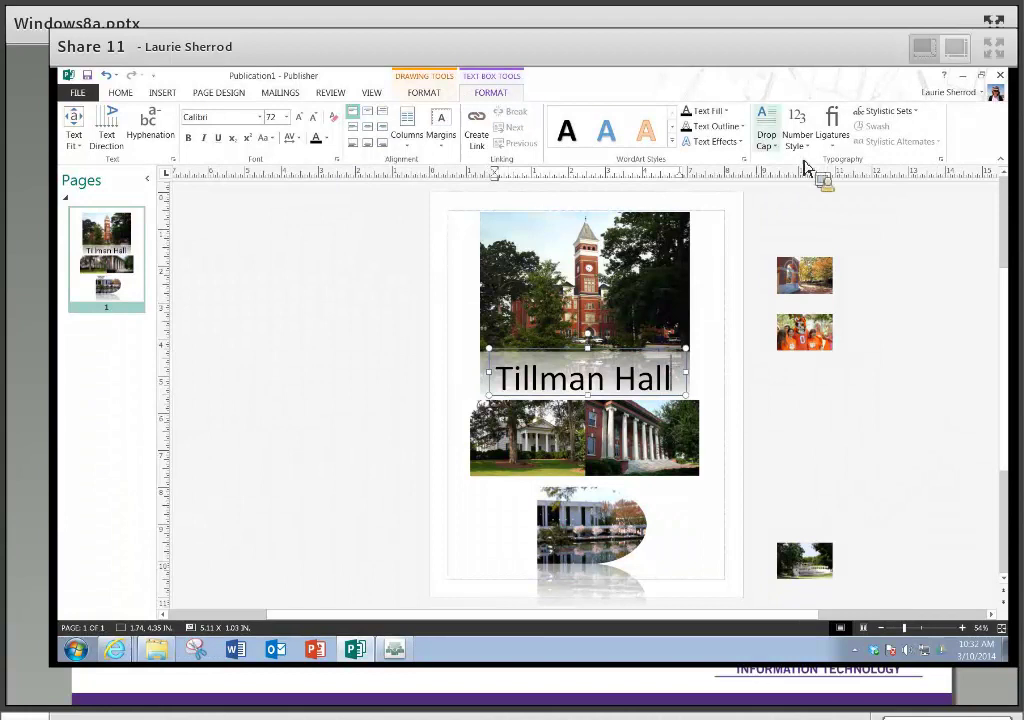
Apply a reflection text effect to the Tillman Hall title.
left_click(742, 143)
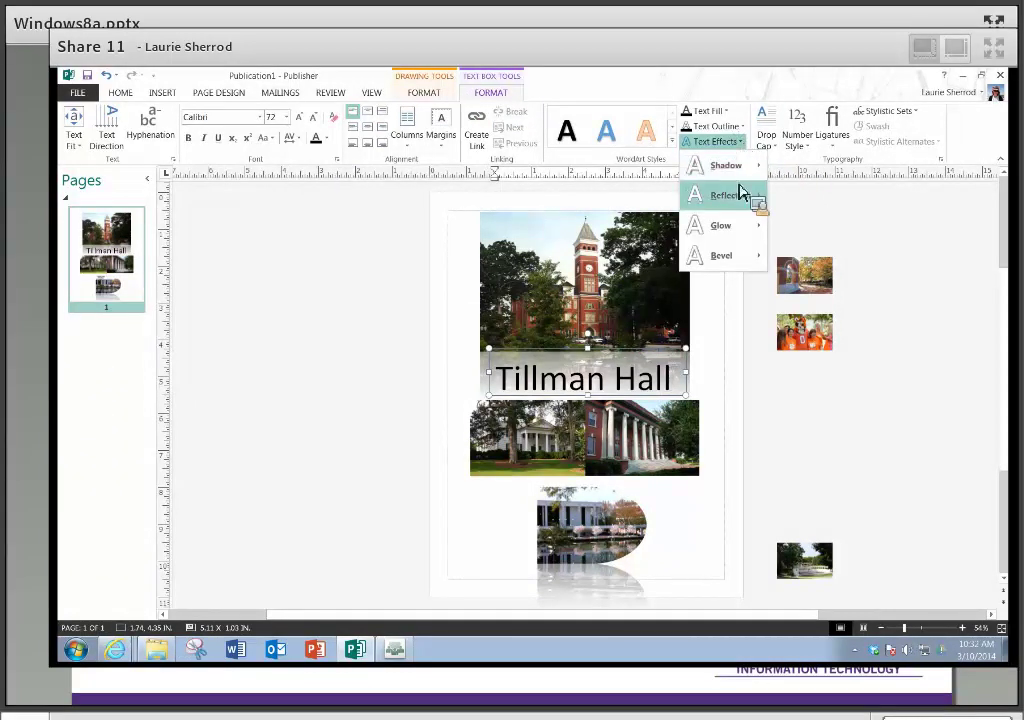
mouse_move(741, 200)
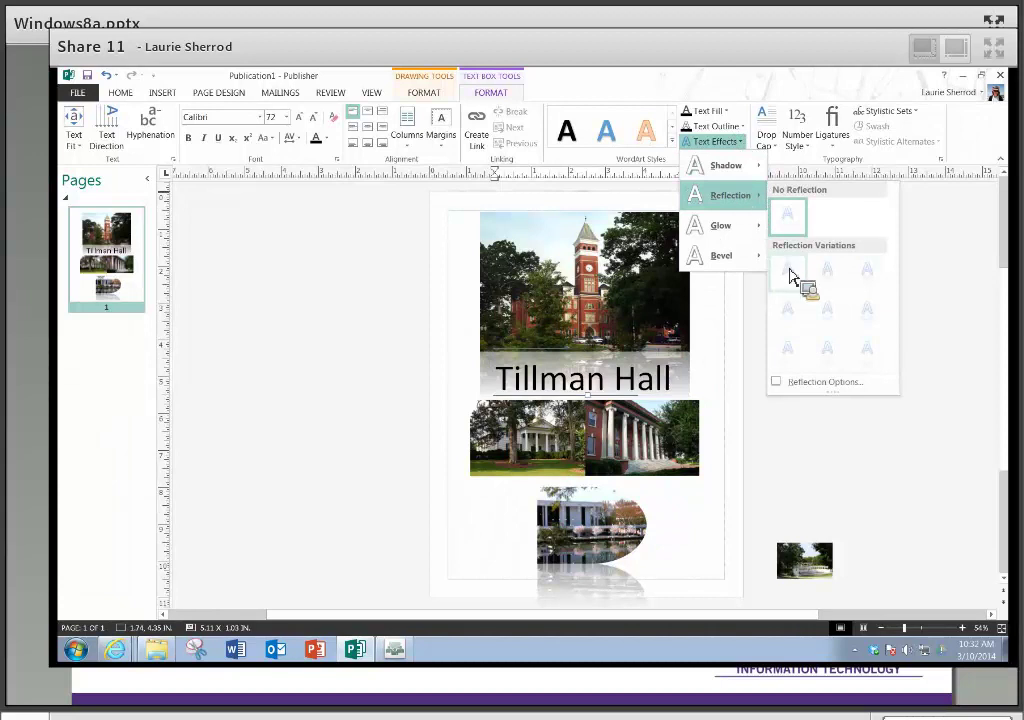
left_click(796, 317)
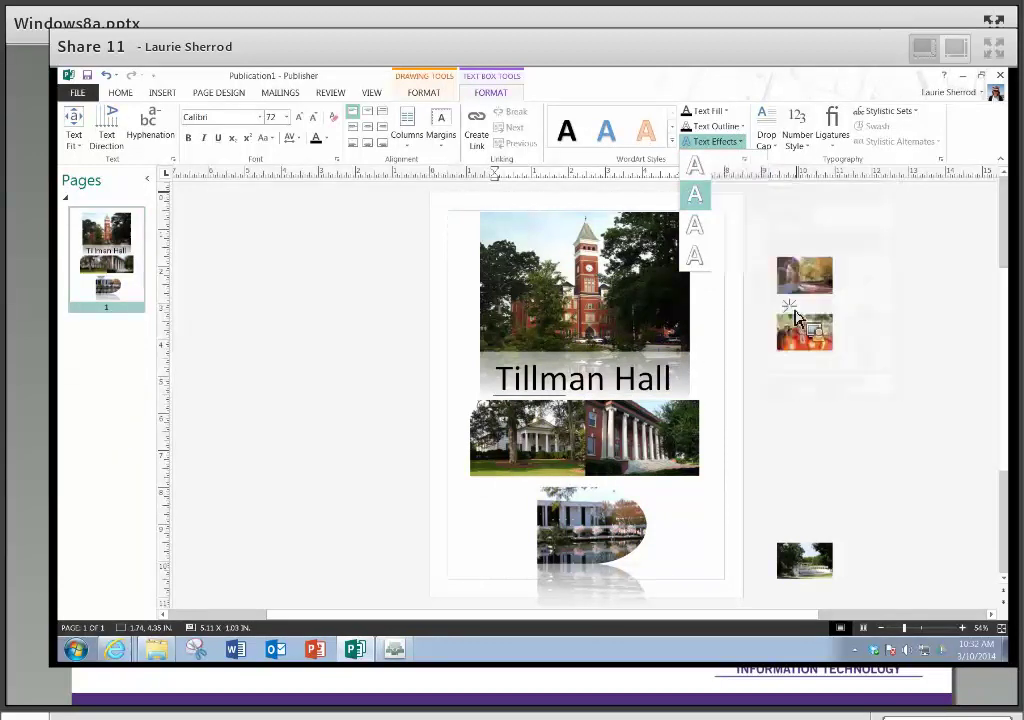
left_click(940, 423)
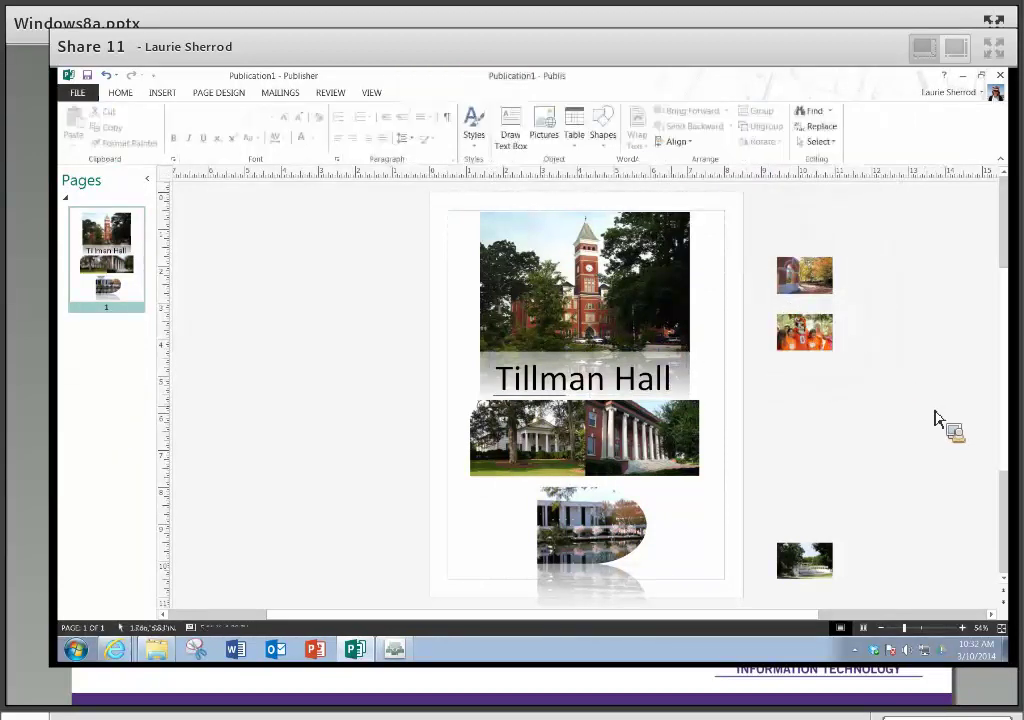
Add the second bevel preset to the Tillman Hall text.
left_click(643, 392)
left_click_drag(497, 380, 681, 402)
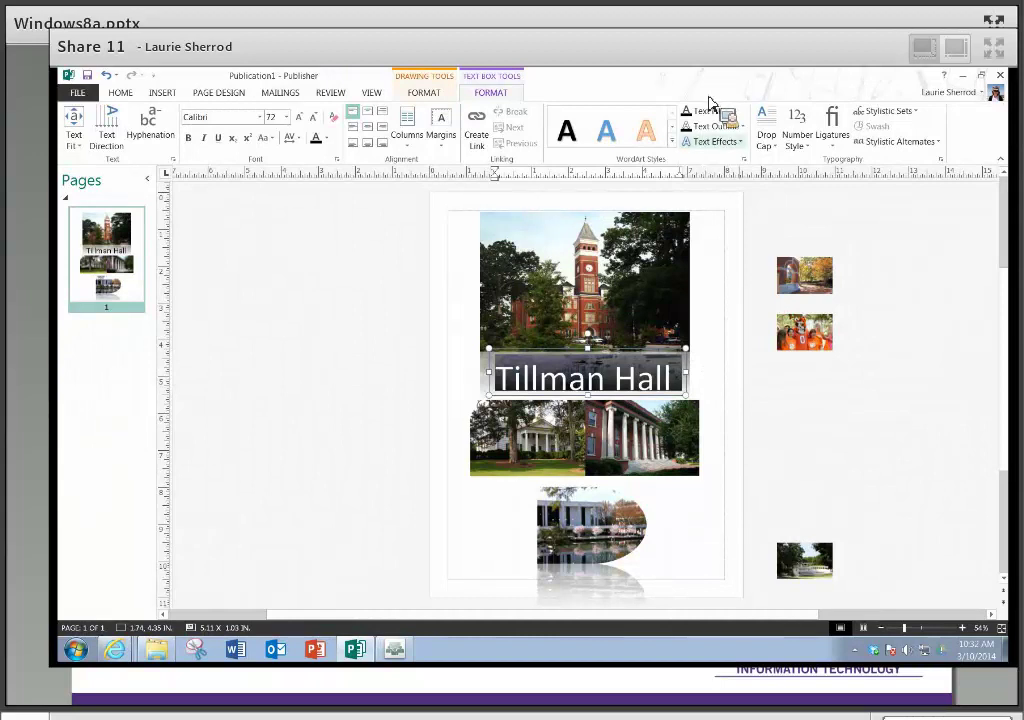
left_click(742, 143)
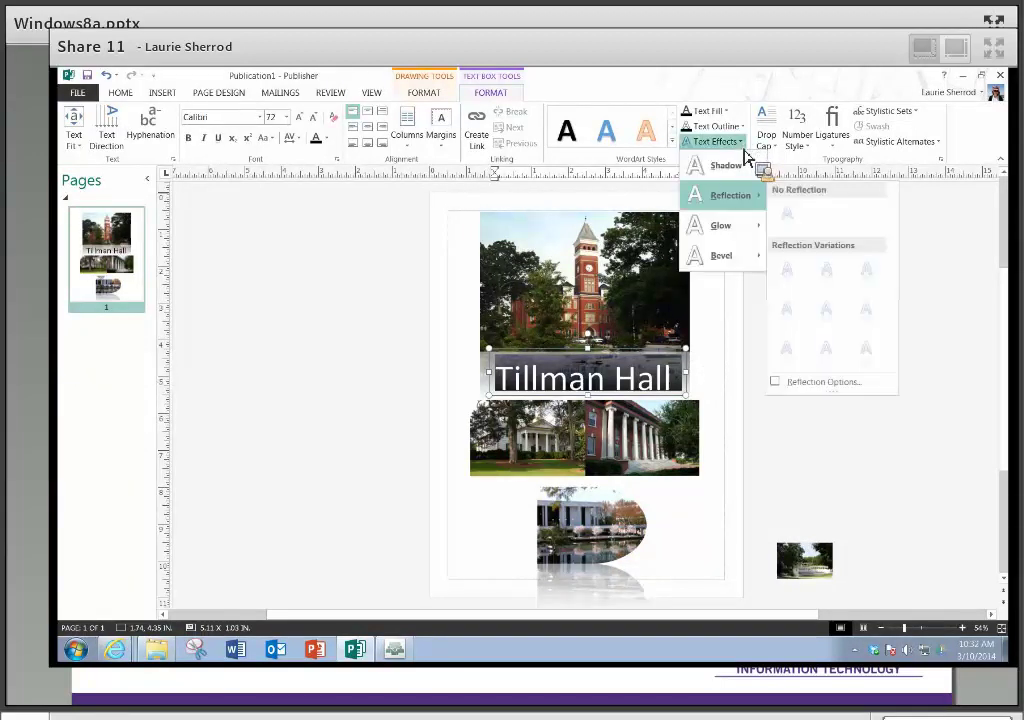
mouse_move(738, 268)
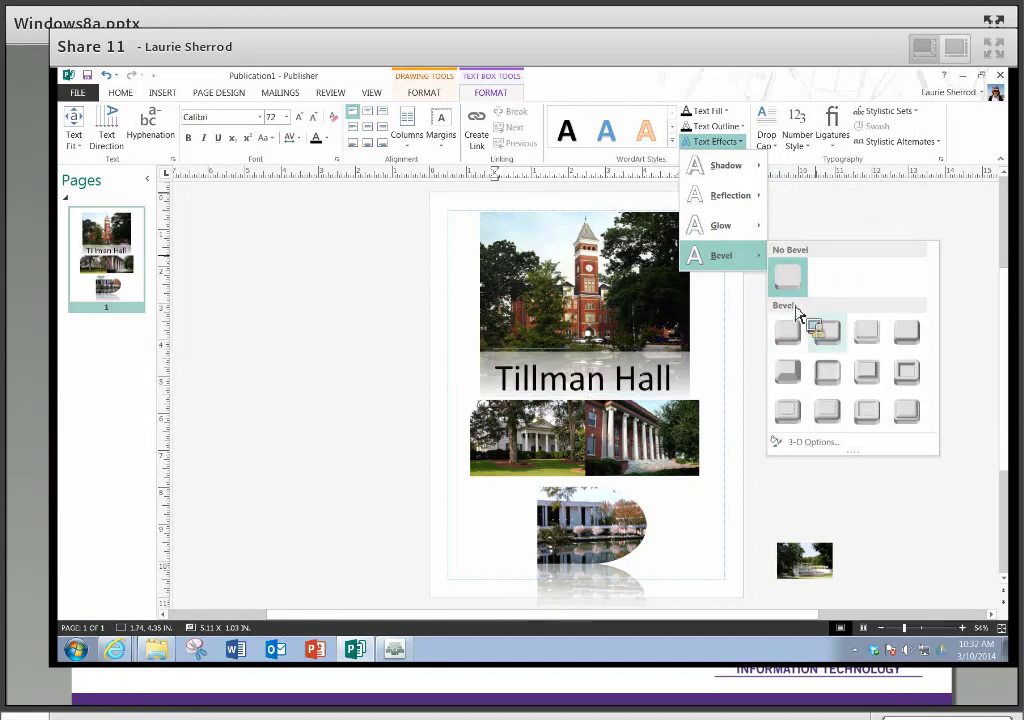
left_click(828, 338)
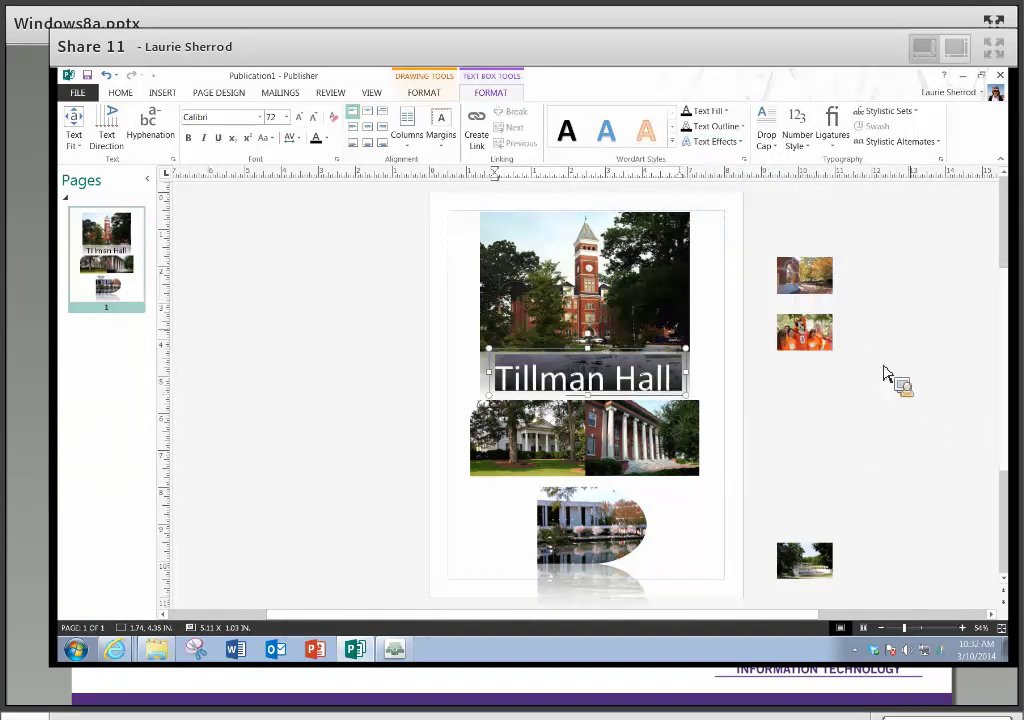
left_click(915, 393)
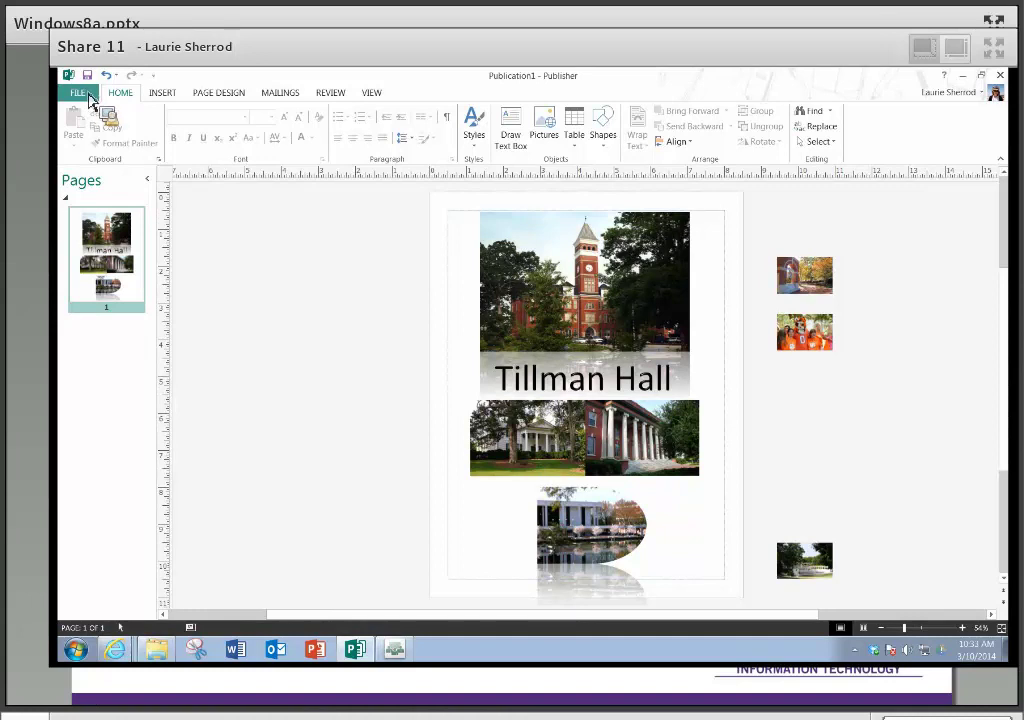
left_click(88, 96)
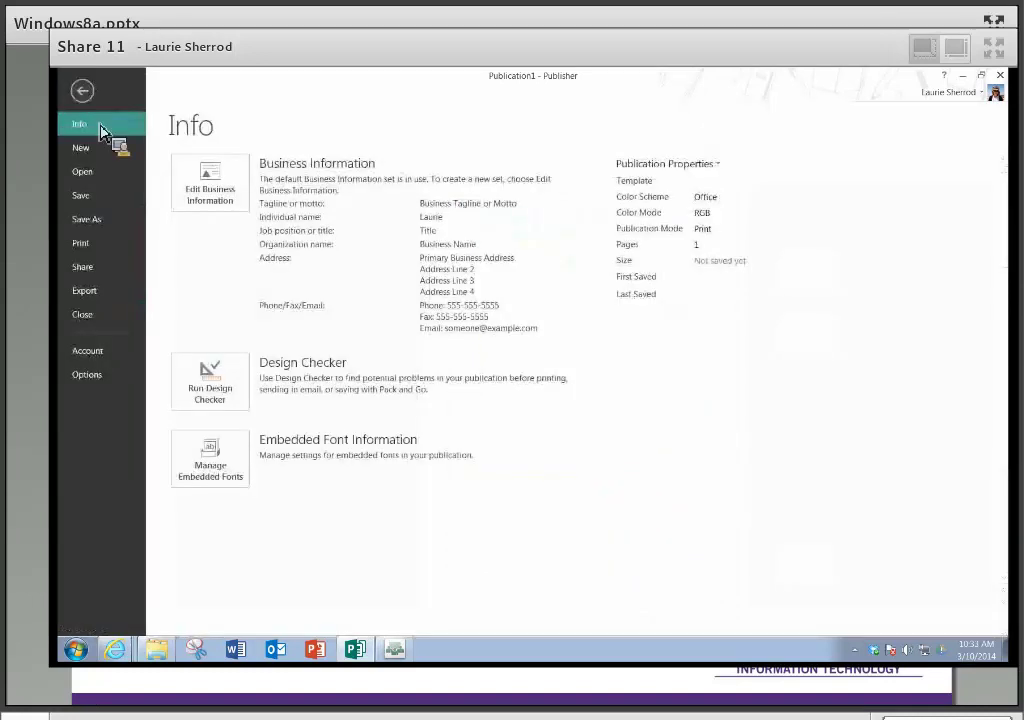
left_click(97, 204)
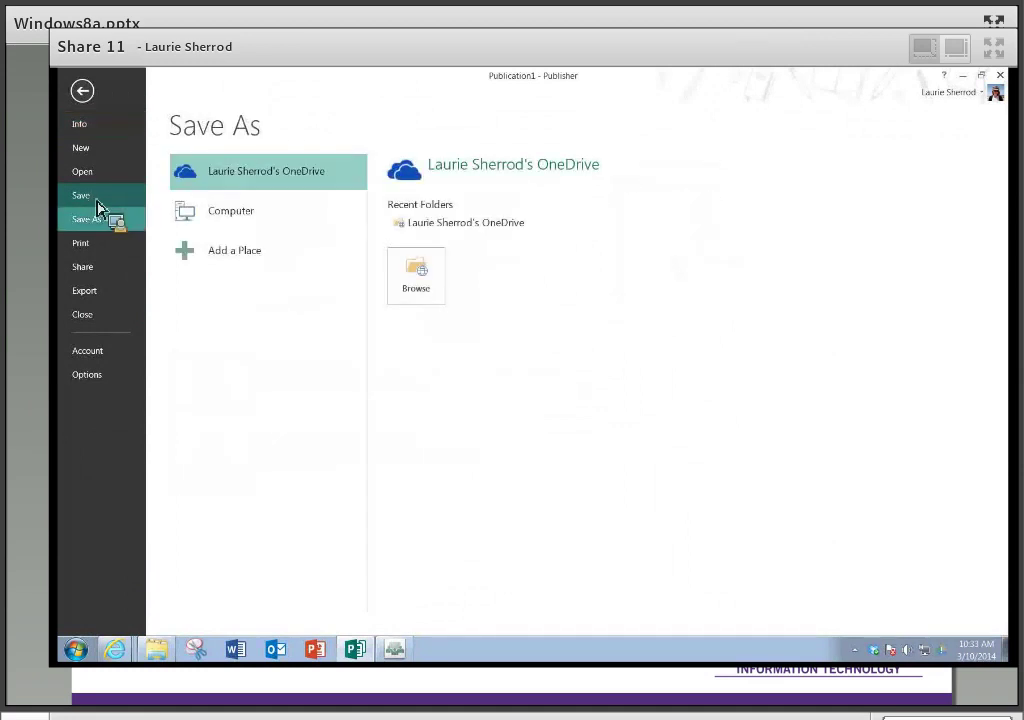
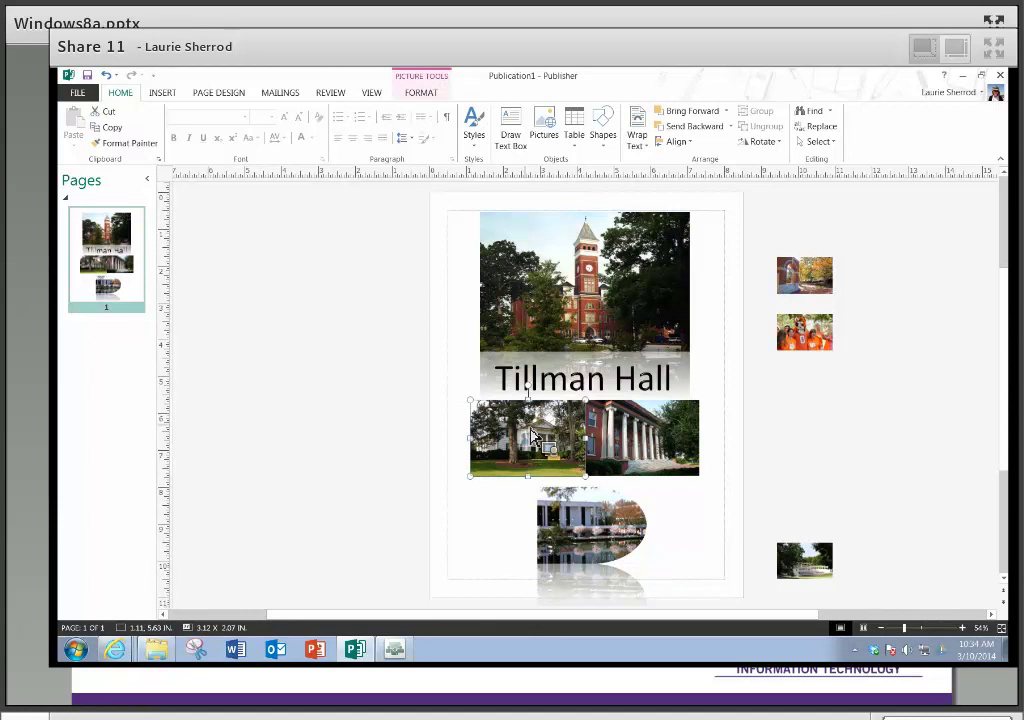
Nudge the right columns photo down and align the tops of both lower photos.
left_click(618, 447)
left_click_drag(618, 447, 619, 451)
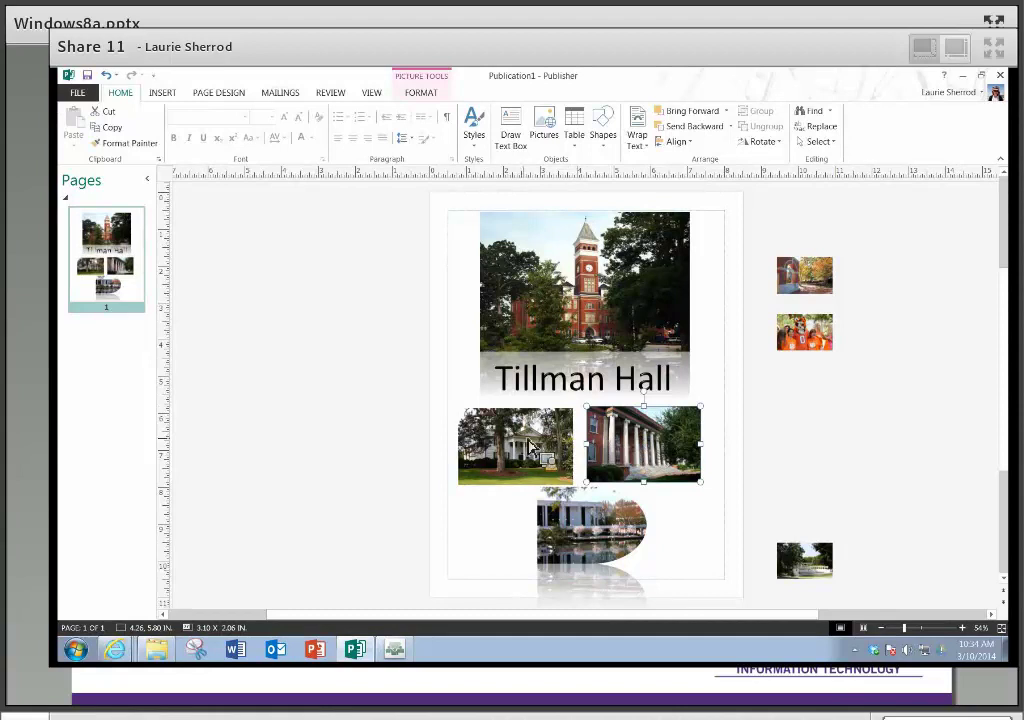
left_click(531, 443, "shift")
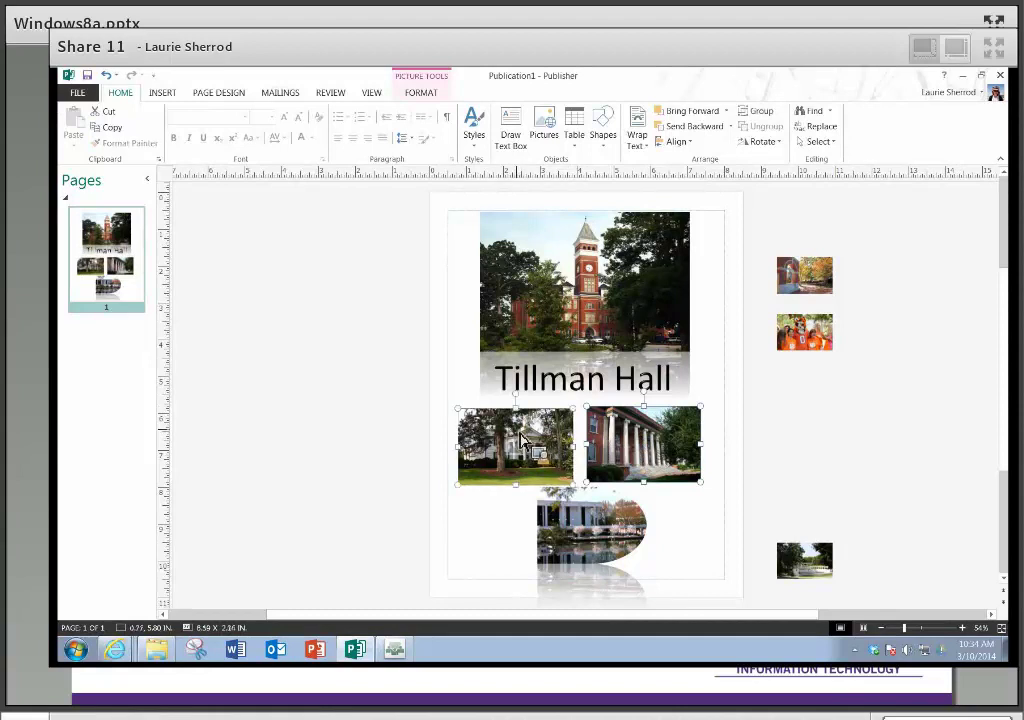
left_click(695, 143)
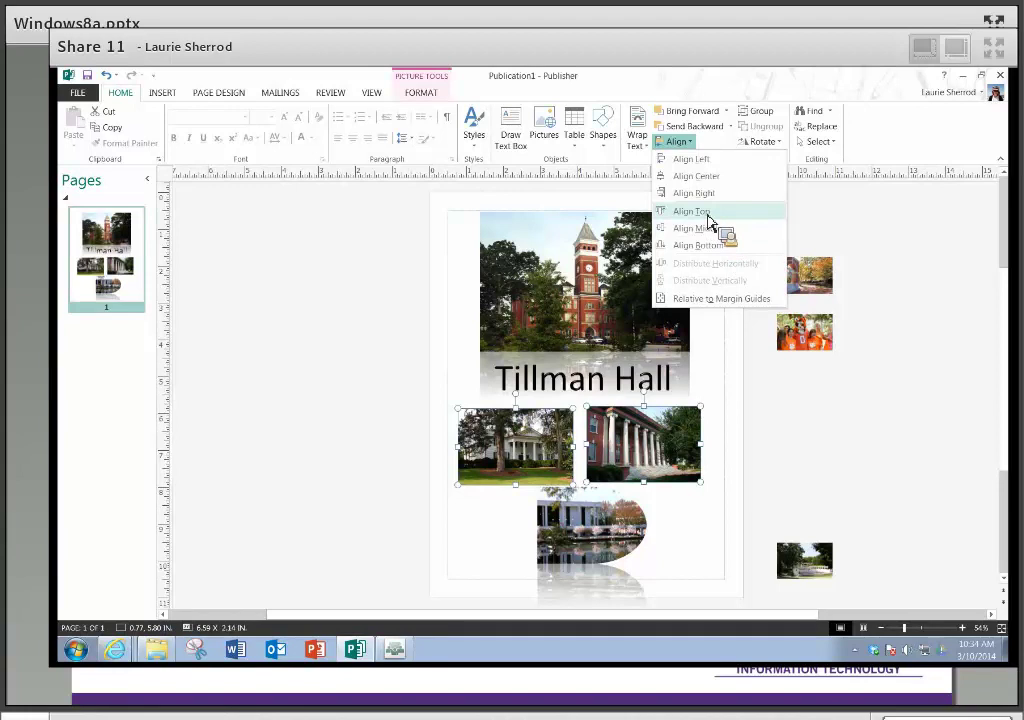
left_click(707, 216)
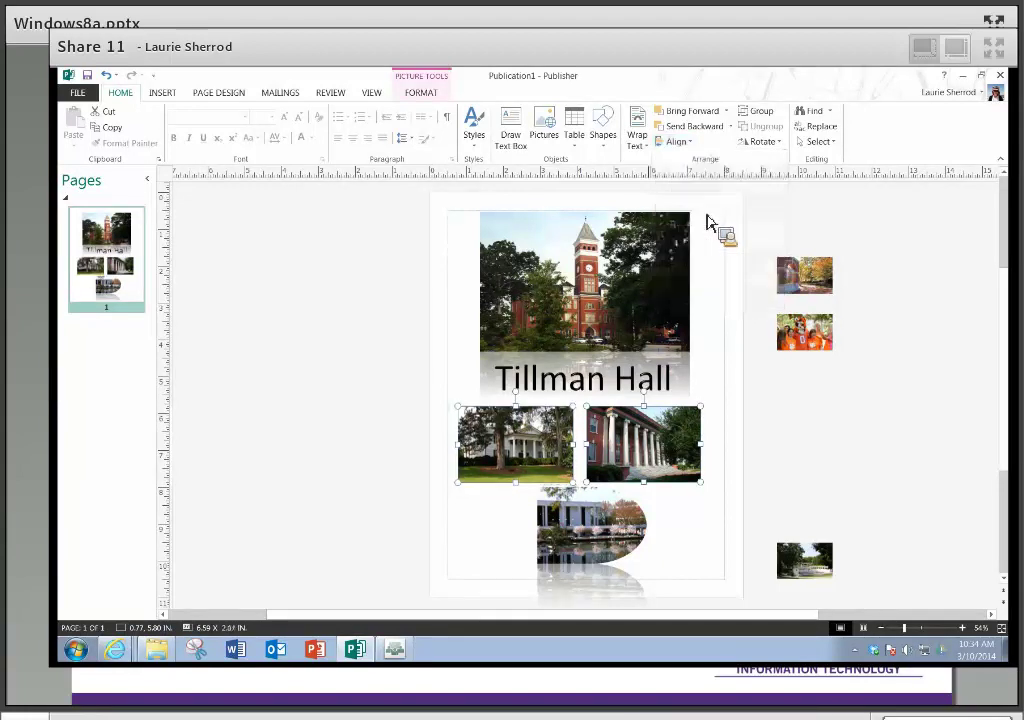
Shrink the two lower photos, align them on their middles, and also select the curved photo.
left_click_drag(462, 485, 489, 489)
left_click(480, 503)
left_click(500, 473)
left_click_drag(500, 477, 534, 443)
left_click(659, 447, "shift")
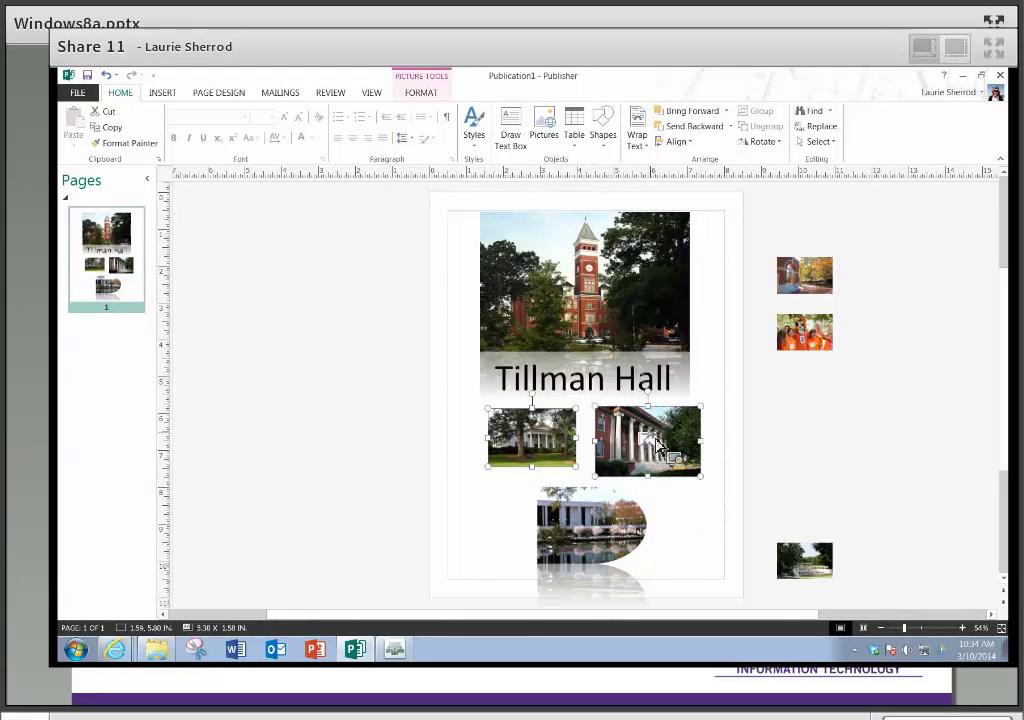
left_click(680, 142)
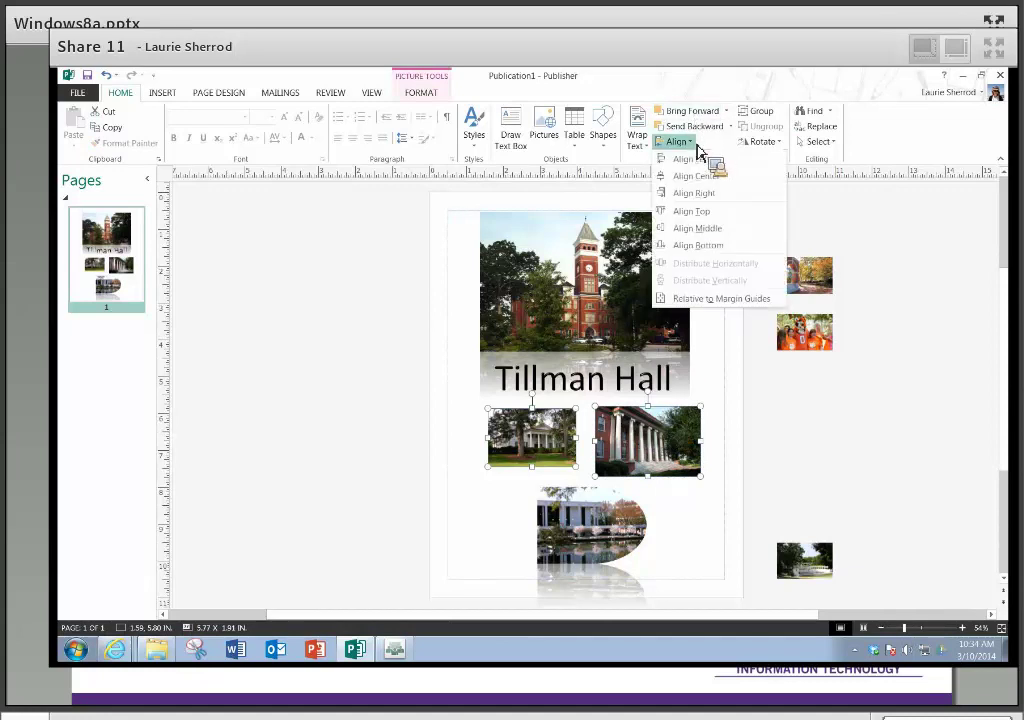
left_click(718, 233)
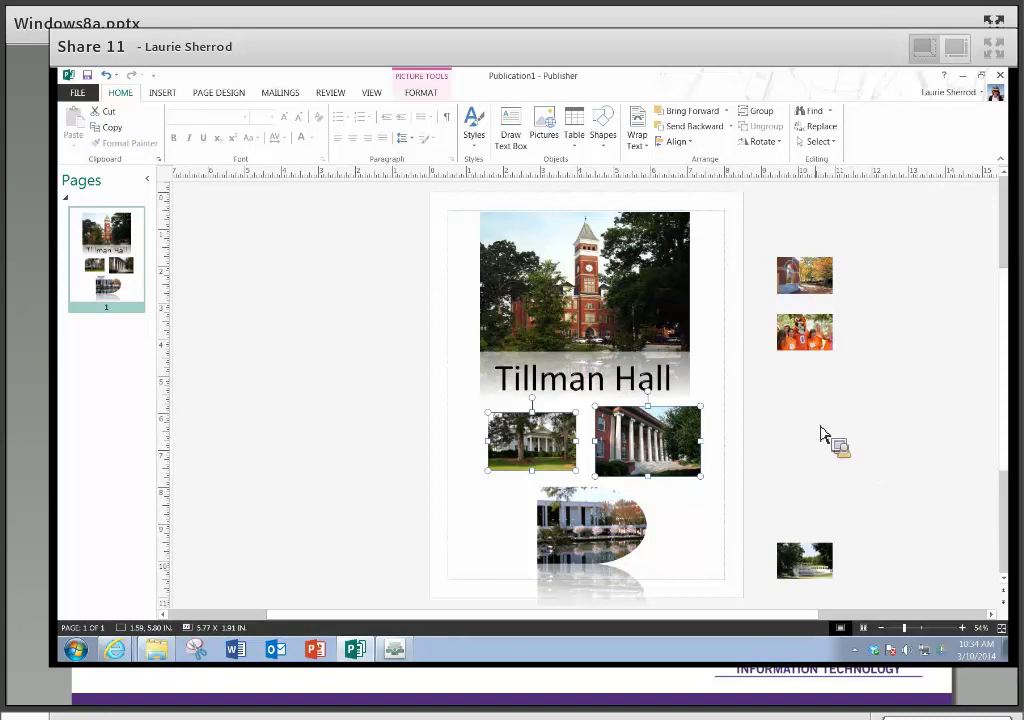
left_click_drag(821, 433, 770, 121)
Group the three photos, shift the group left, and tilt it at an angle.
left_click(770, 121)
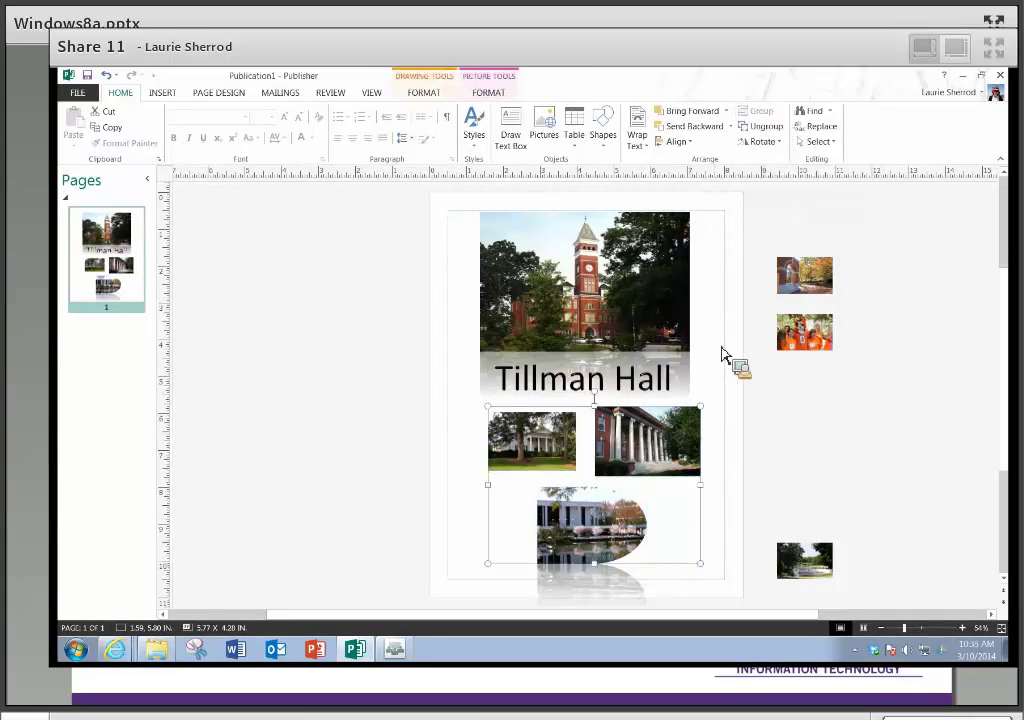
left_click_drag(697, 430, 632, 437)
left_click_drag(603, 394, 628, 430)
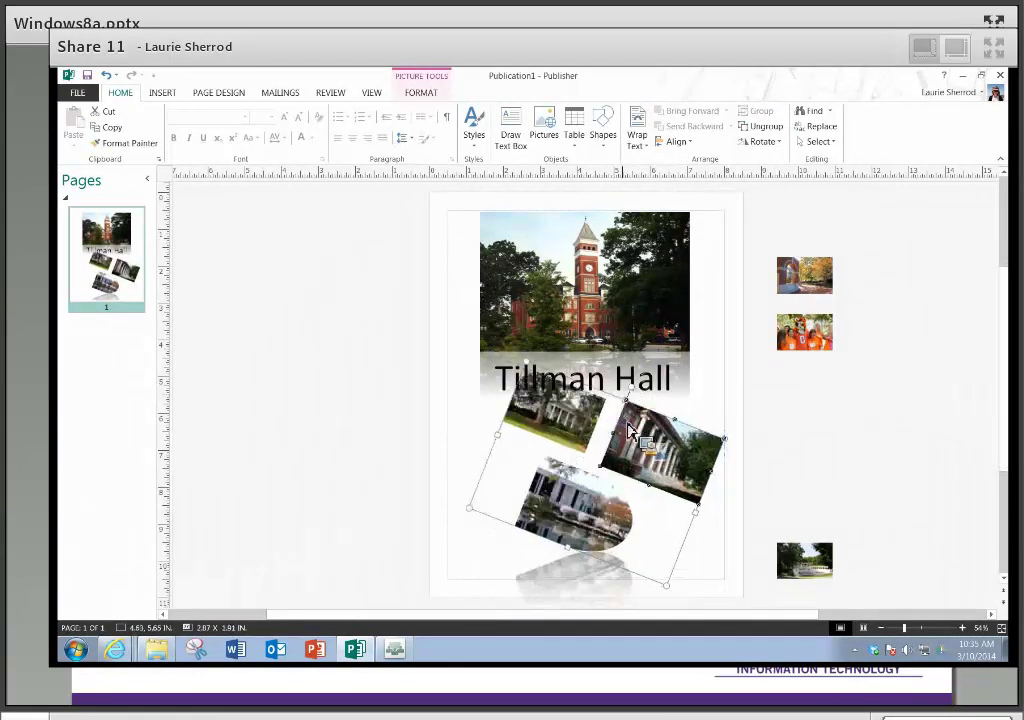
Deselect the photo group and bring up the new-publication templates.
left_click(841, 450)
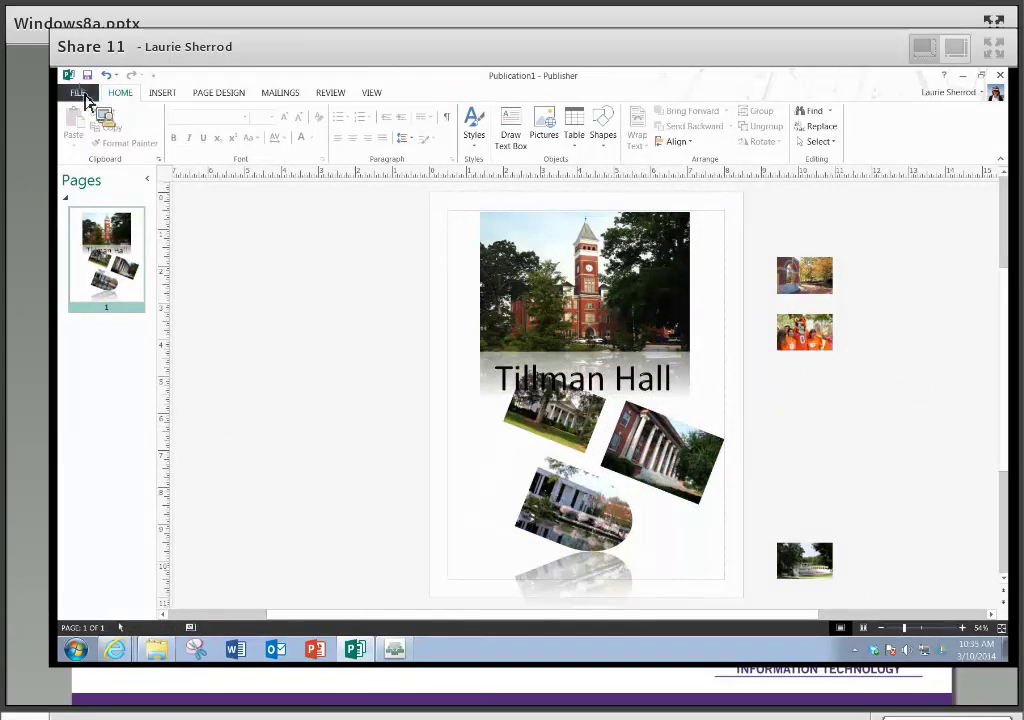
left_click(79, 93)
left_click(91, 150)
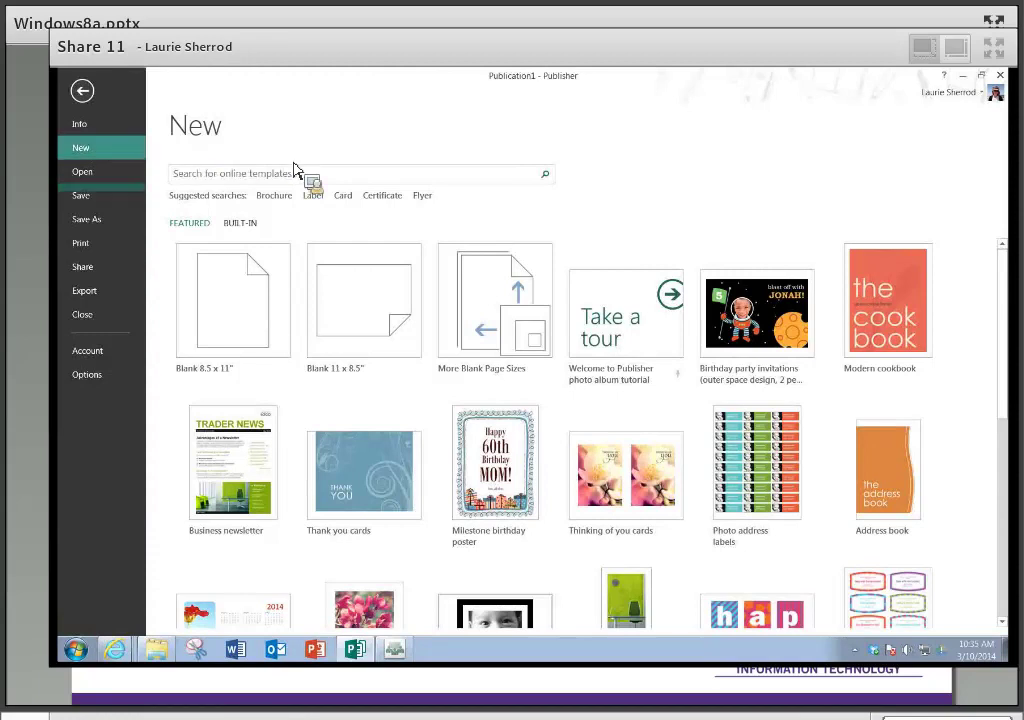
left_click(345, 197)
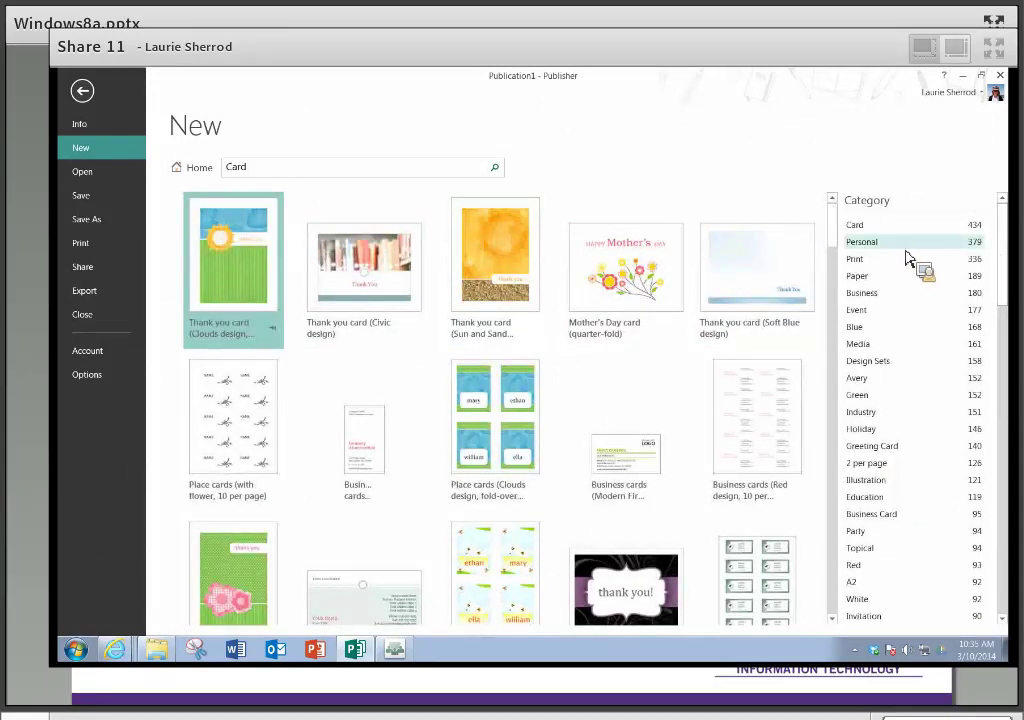
left_click_drag(838, 242, 846, 427)
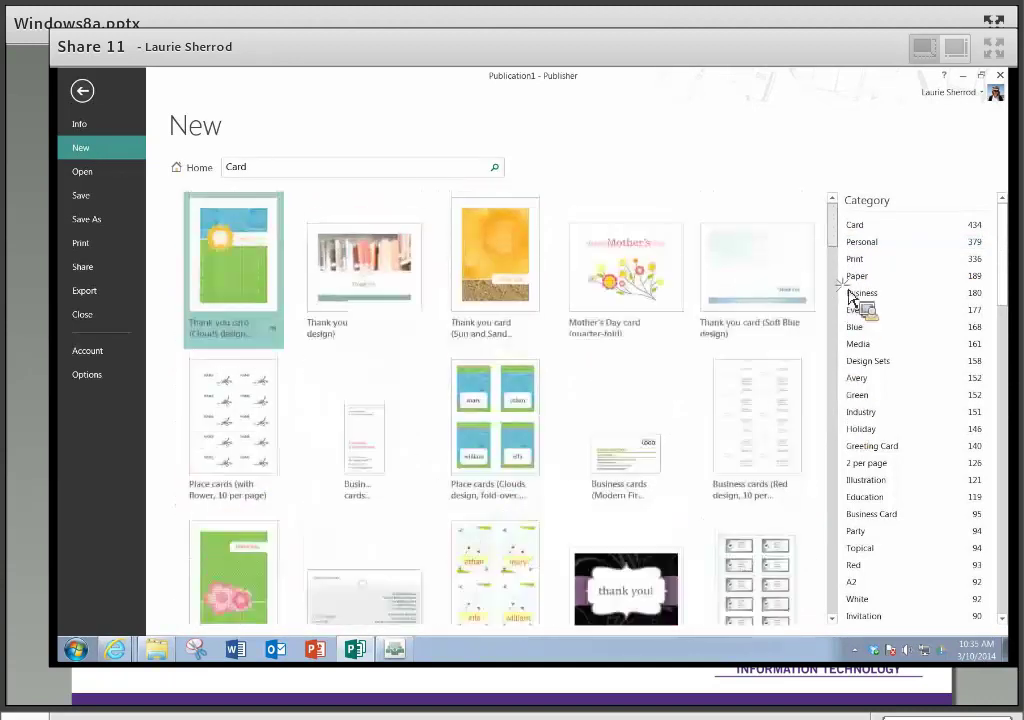
left_click(198, 168)
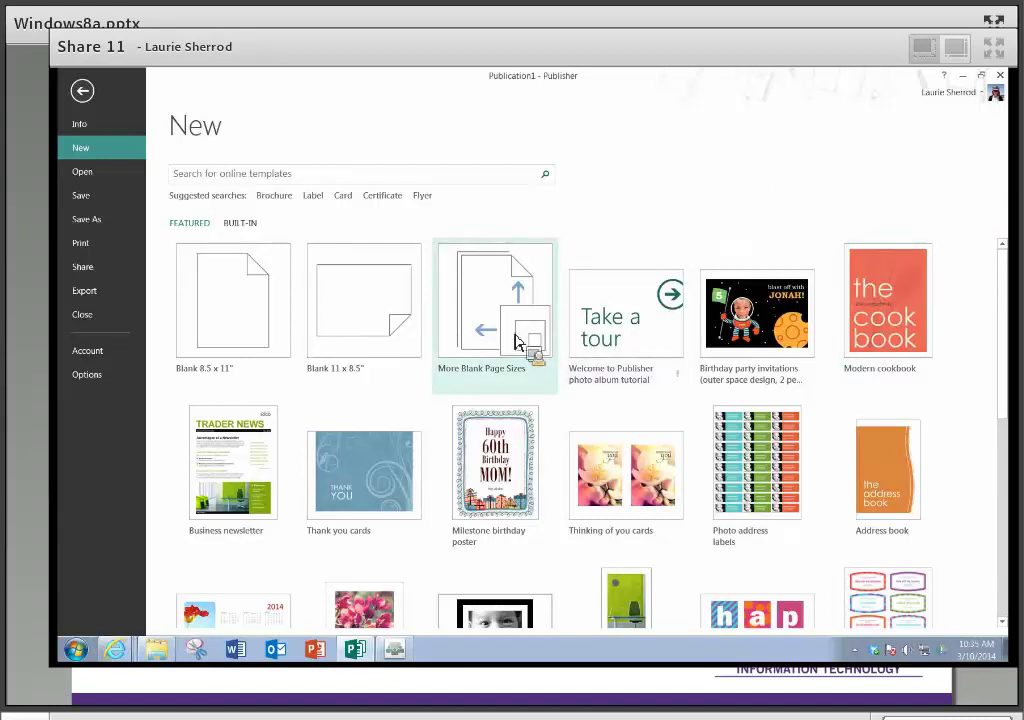
Show more blank page sizes and choose the Greeting Cards publication type.
left_click(485, 386)
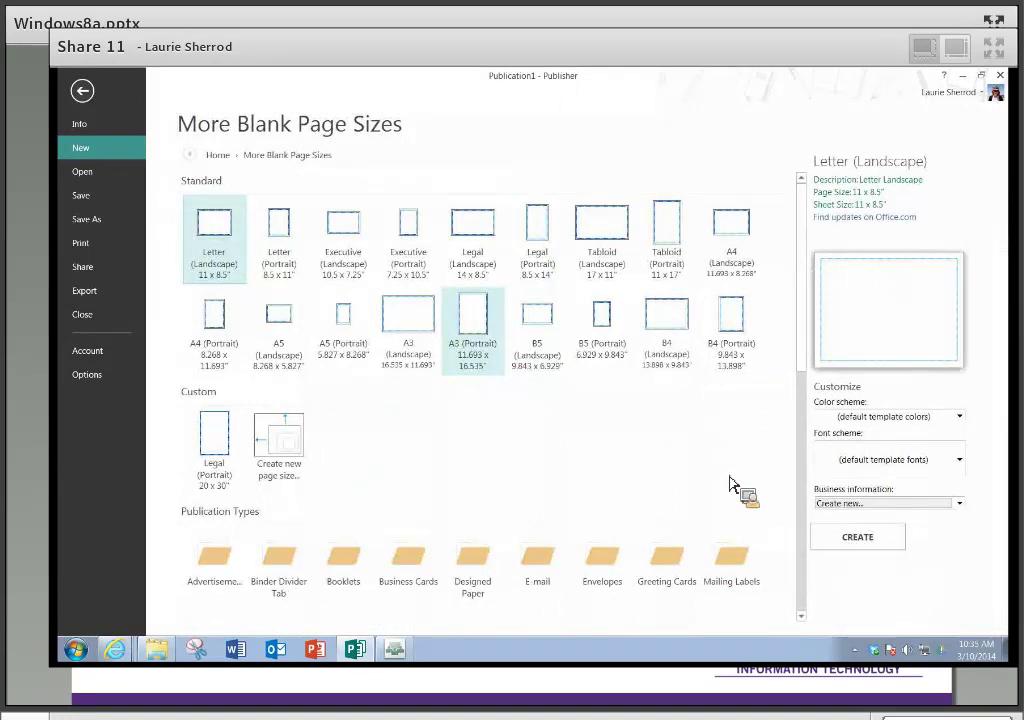
scroll(806, 328, "down", 1)
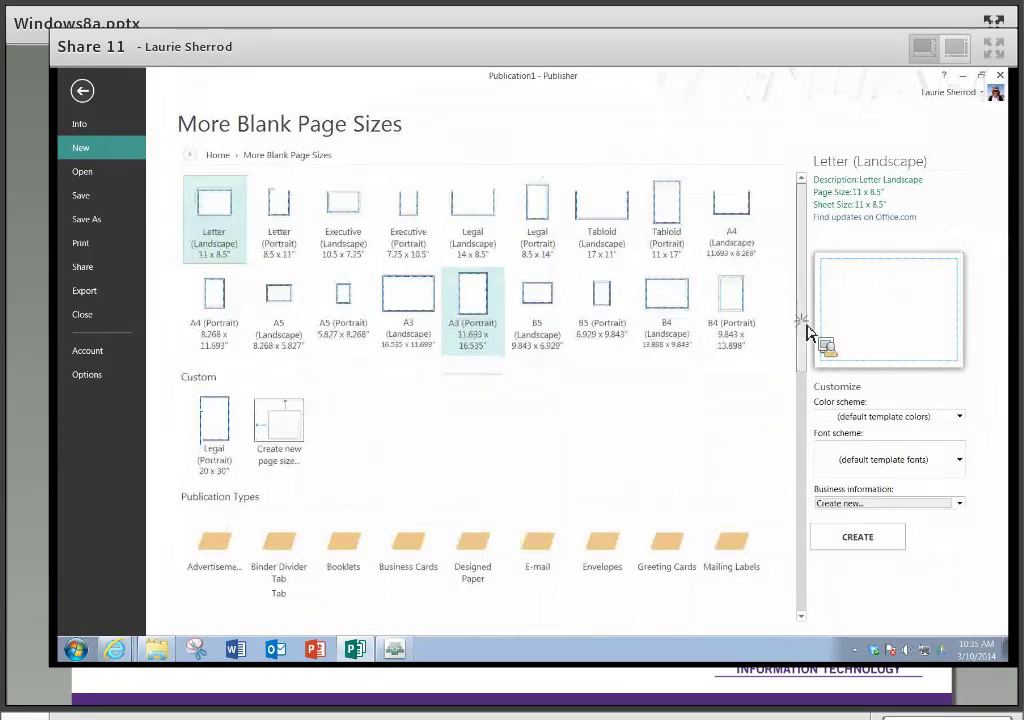
scroll(806, 332, "down", 5)
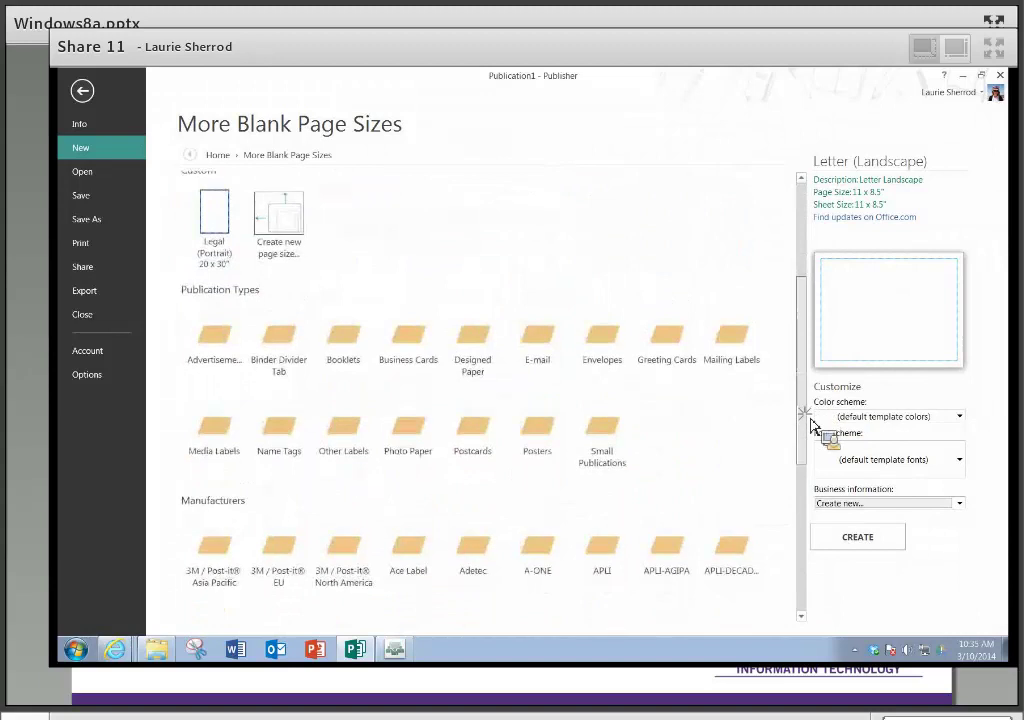
scroll(811, 425, "down", 3)
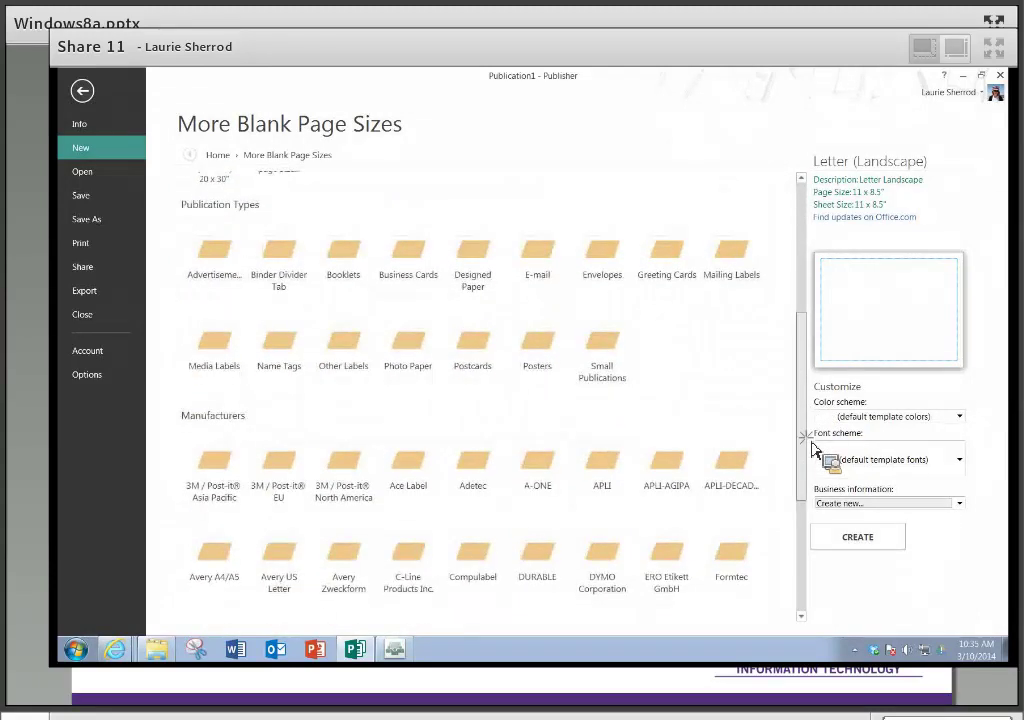
scroll(816, 478, "down", 1)
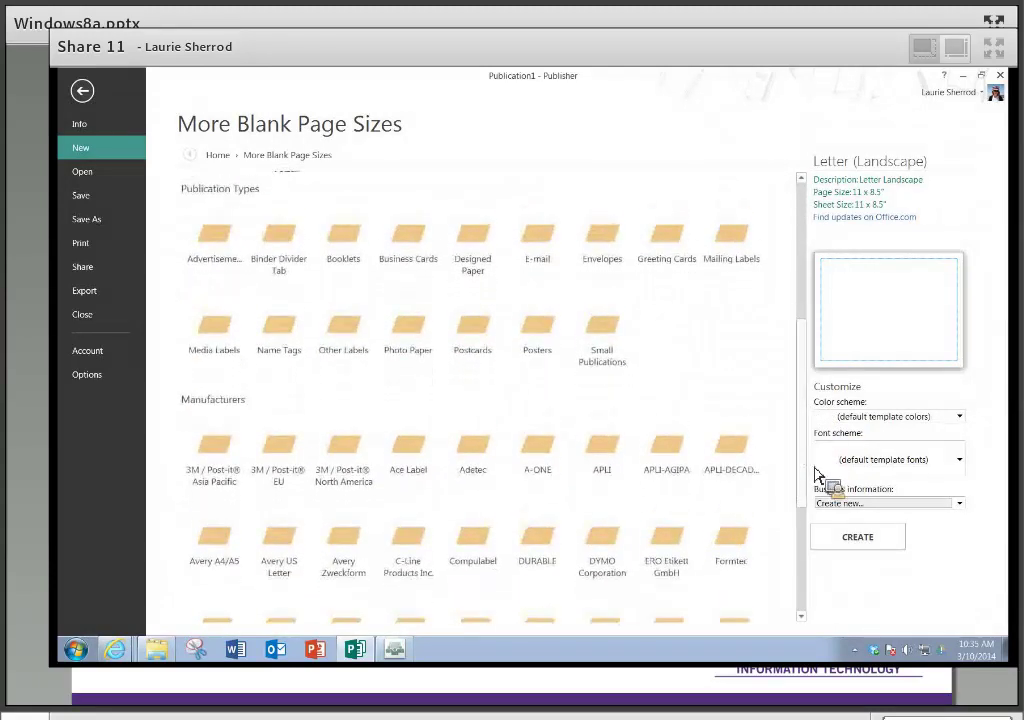
left_click(677, 238)
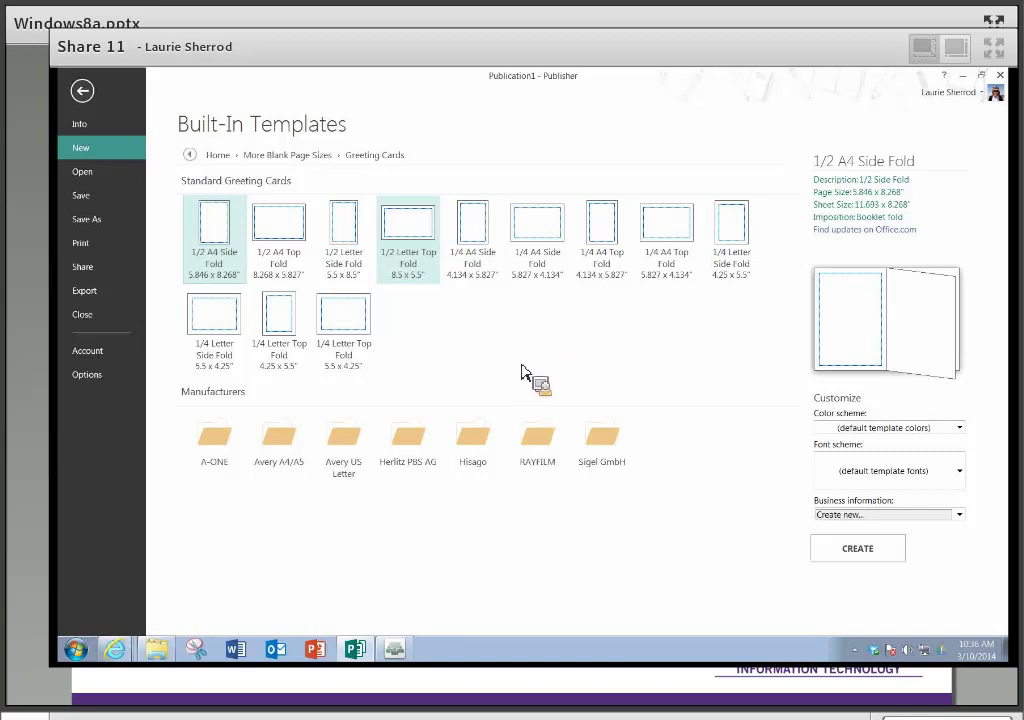
Choose the 1/2 Letter Side Fold greeting card layout for the new card.
left_click(352, 243)
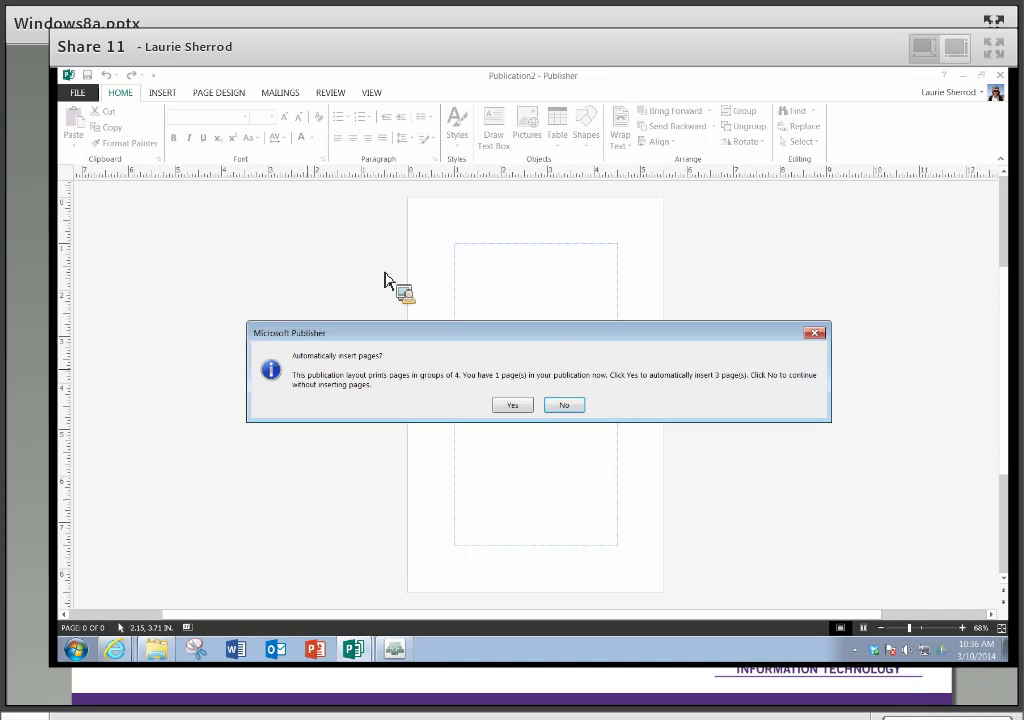
Accept inserting 3 extra pages so the side-fold card has four pages.
left_click(514, 406)
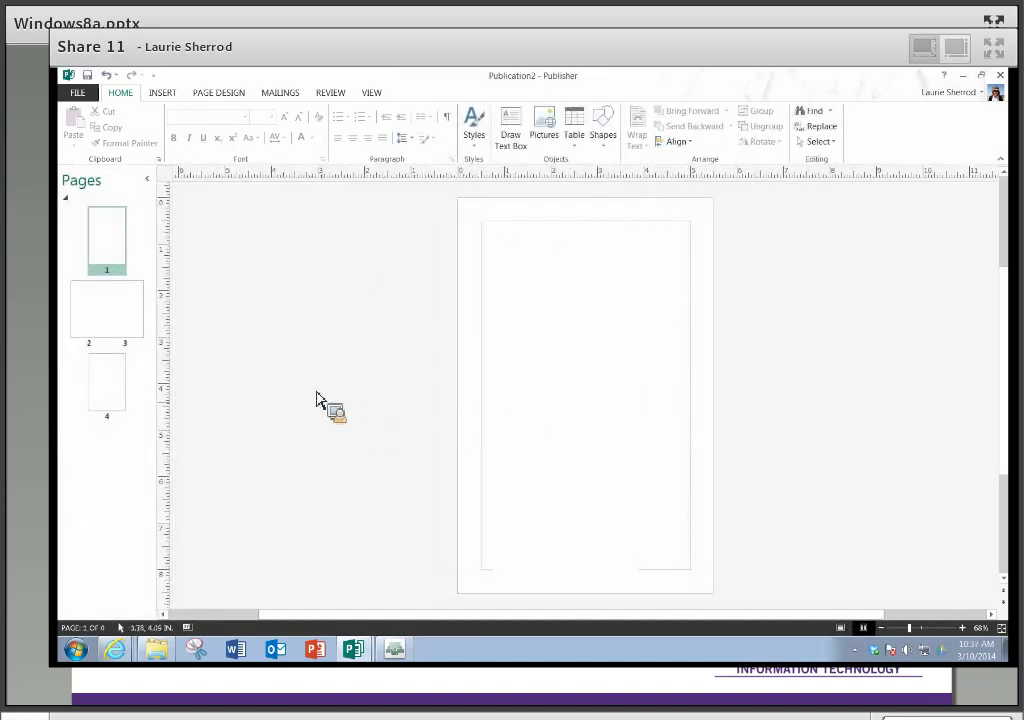
left_click_drag(245, 290, 167, 100)
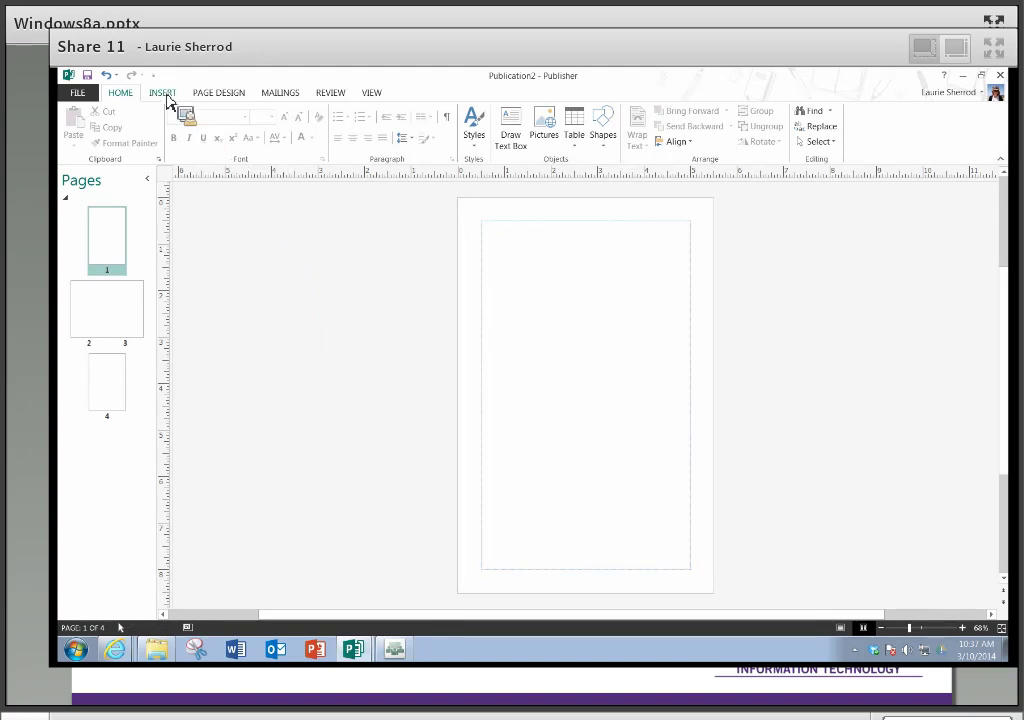
Insert snowman.JPG from Desktop > Pictures onto the card's front page.
left_click(163, 93)
left_click(176, 124)
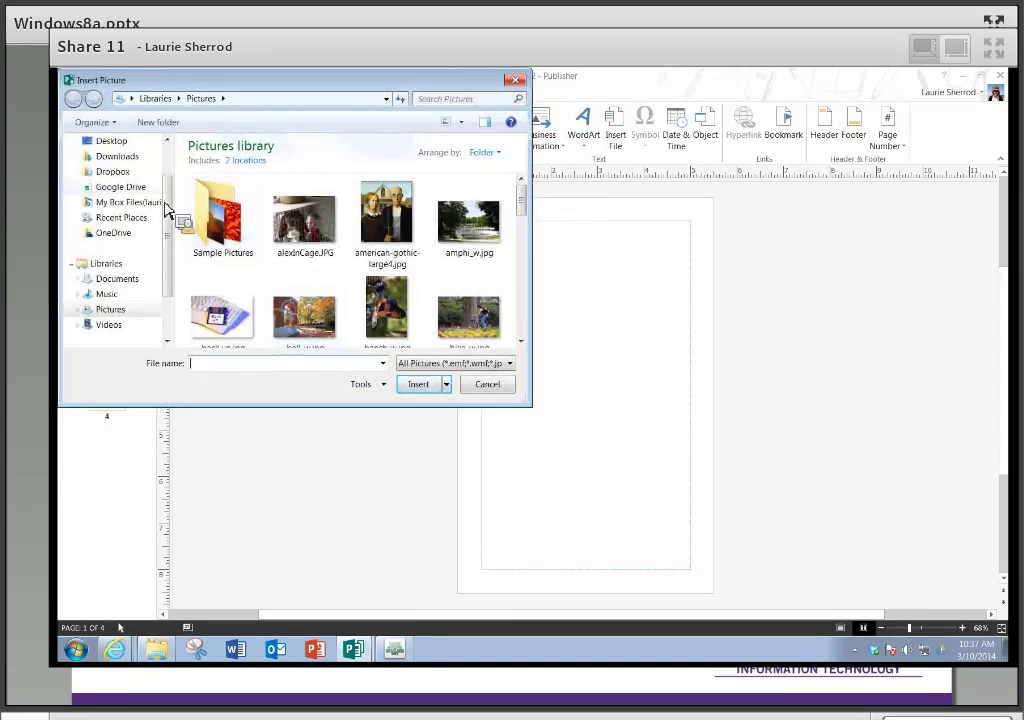
left_click(115, 141)
left_click_drag(521, 194, 539, 267)
double_click(250, 290)
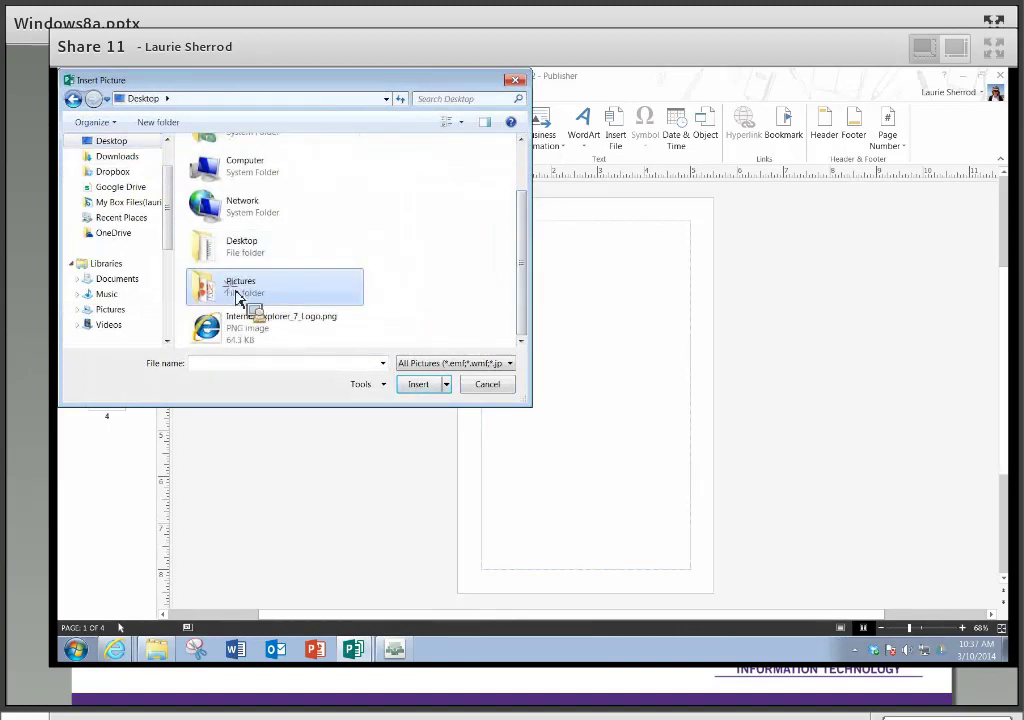
left_click_drag(521, 165, 520, 283)
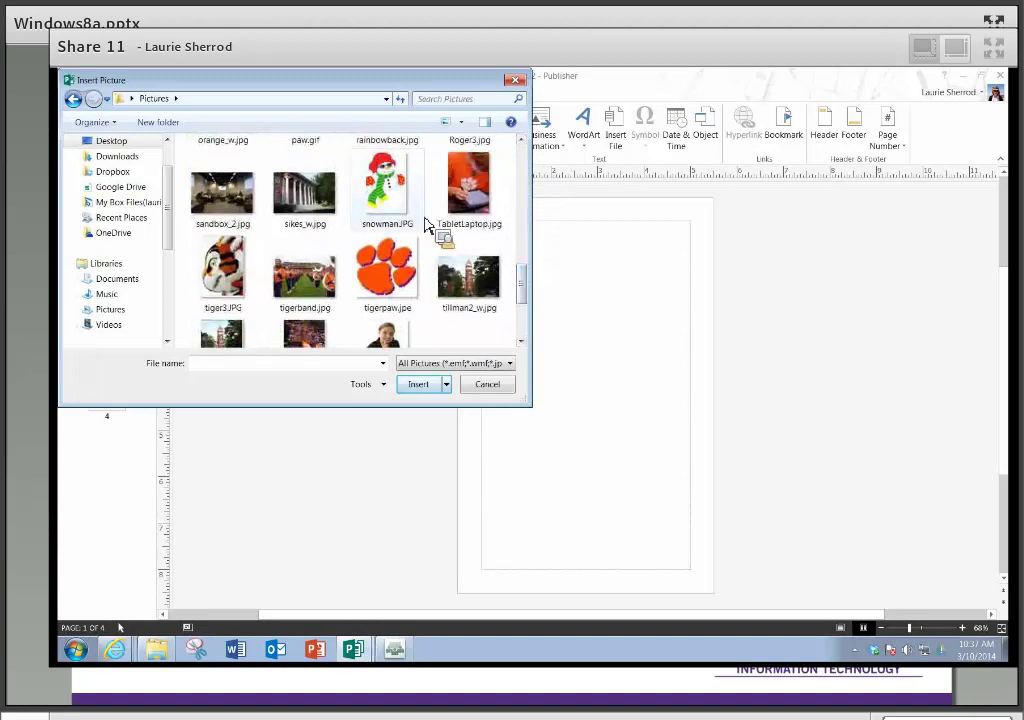
left_click(387, 185)
left_click(418, 384)
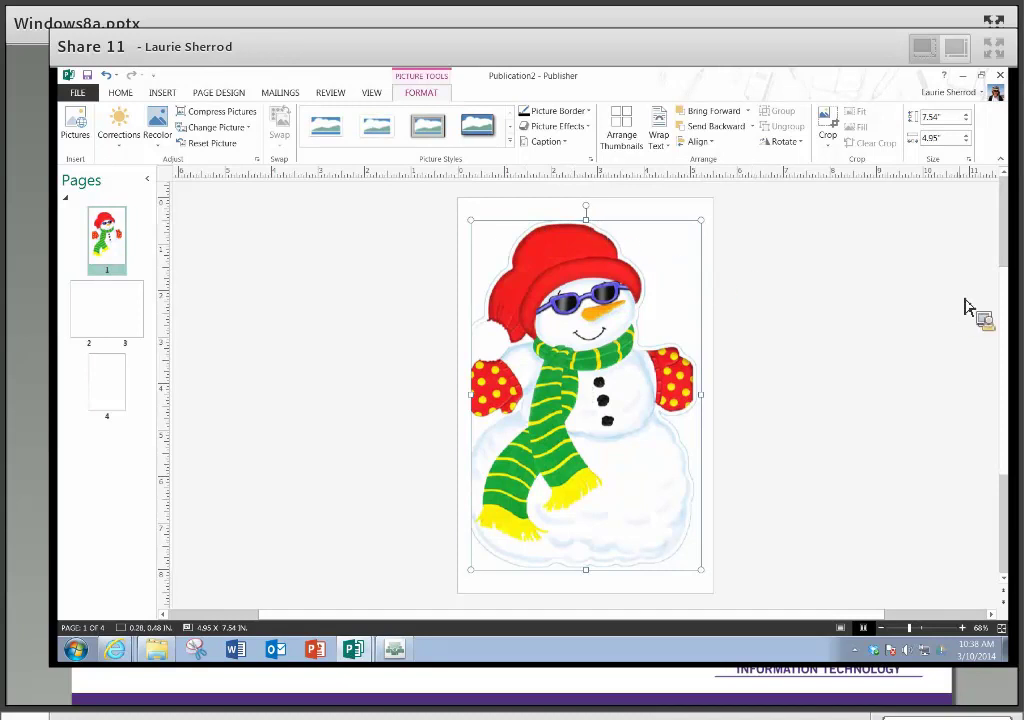
Nudge the snowman picture left and enlarge it to 5.08 by 7.74 inches.
key("Left")
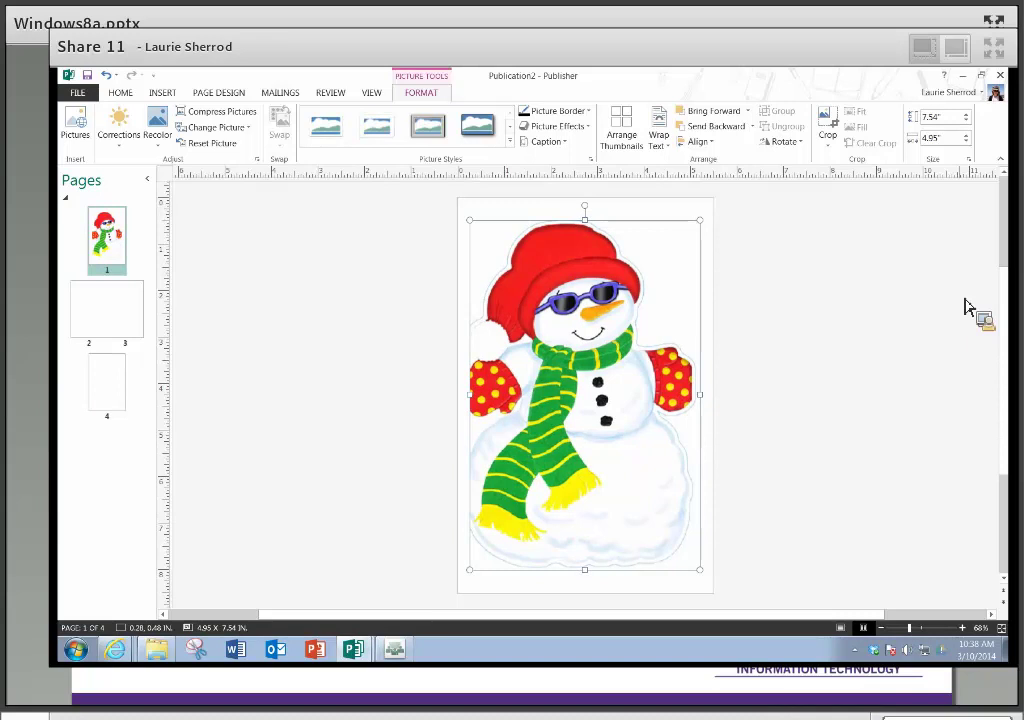
key("Left")
key("Left")
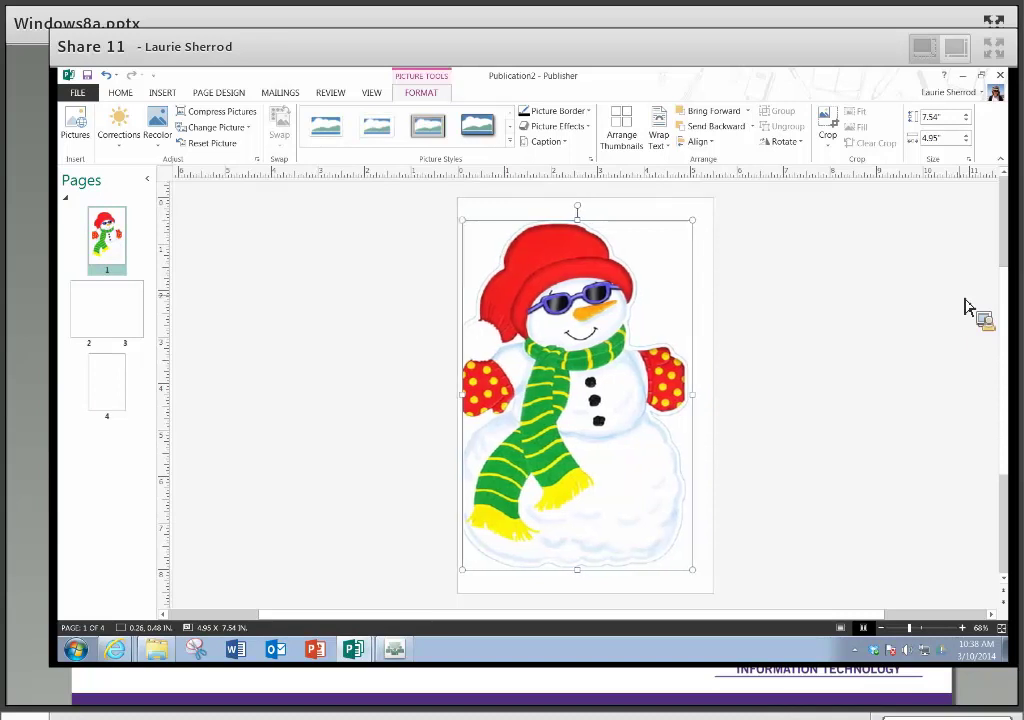
key("Left")
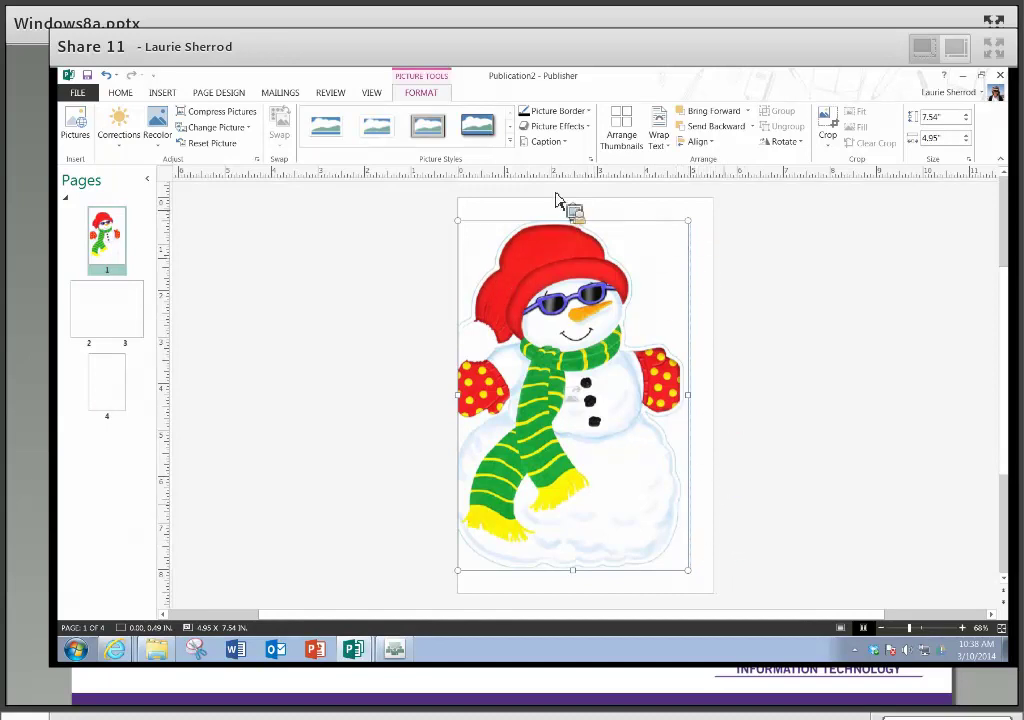
left_click_drag(690, 221, 701, 222)
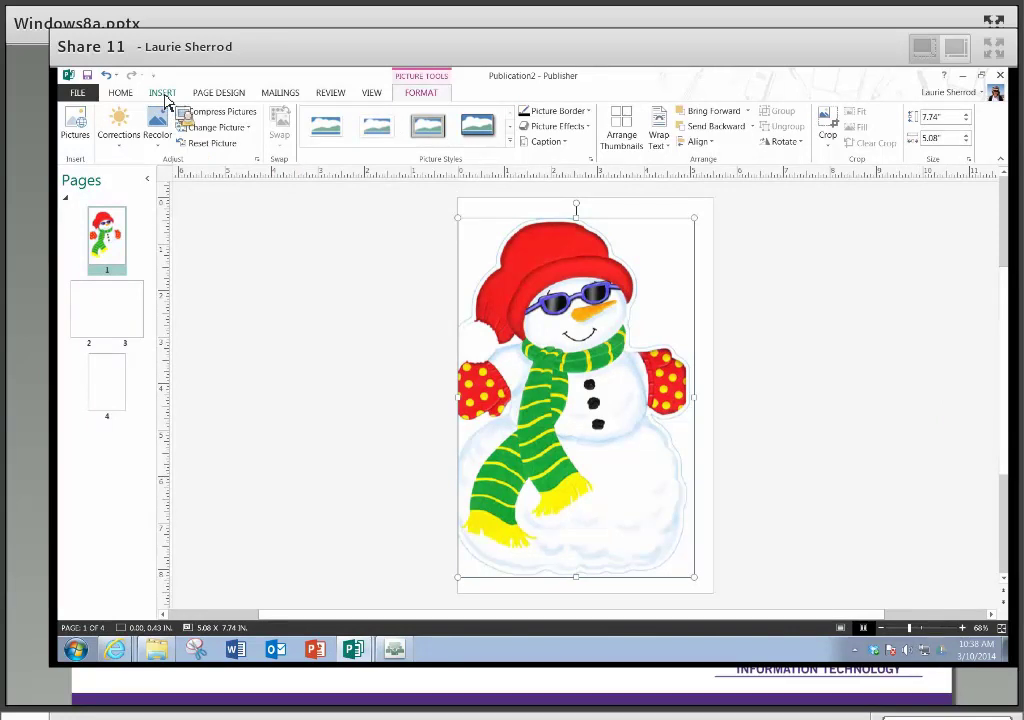
Draw a 1.80 by 0.41 inch text box on the snowman's hat and select its recipient text.
left_click(164, 95)
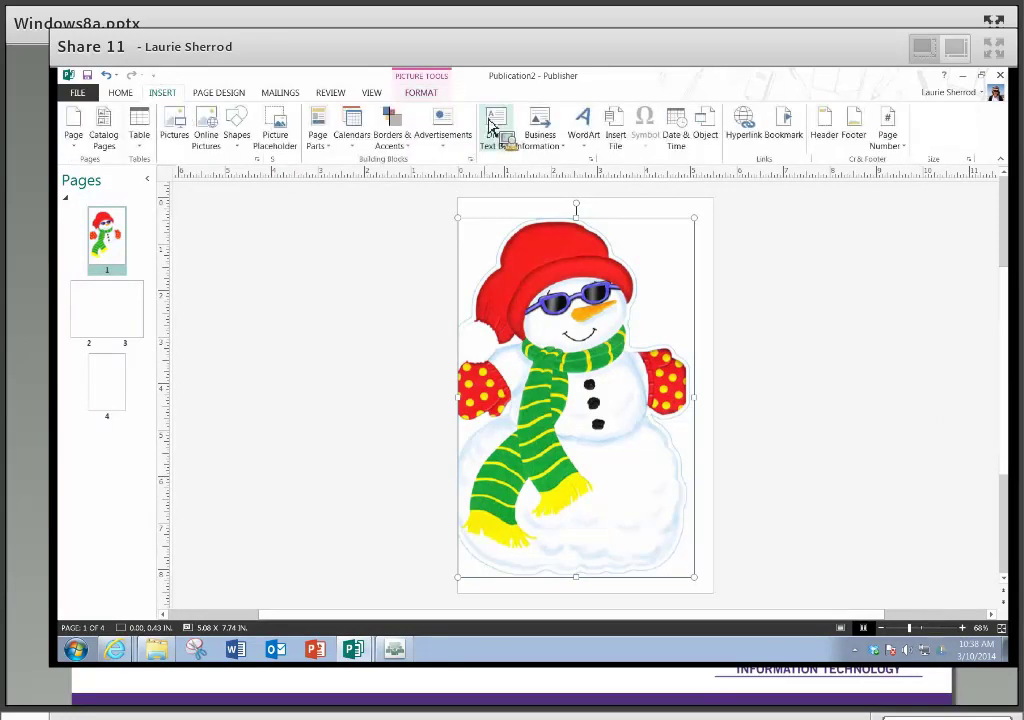
left_click(500, 126)
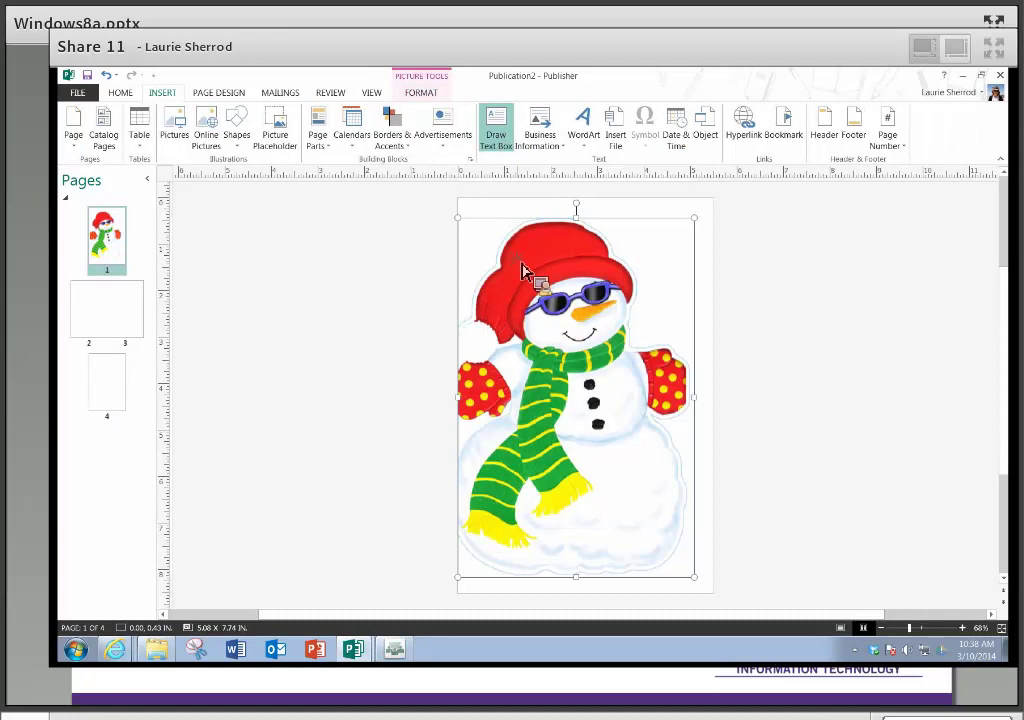
left_click_drag(540, 278, 606, 280)
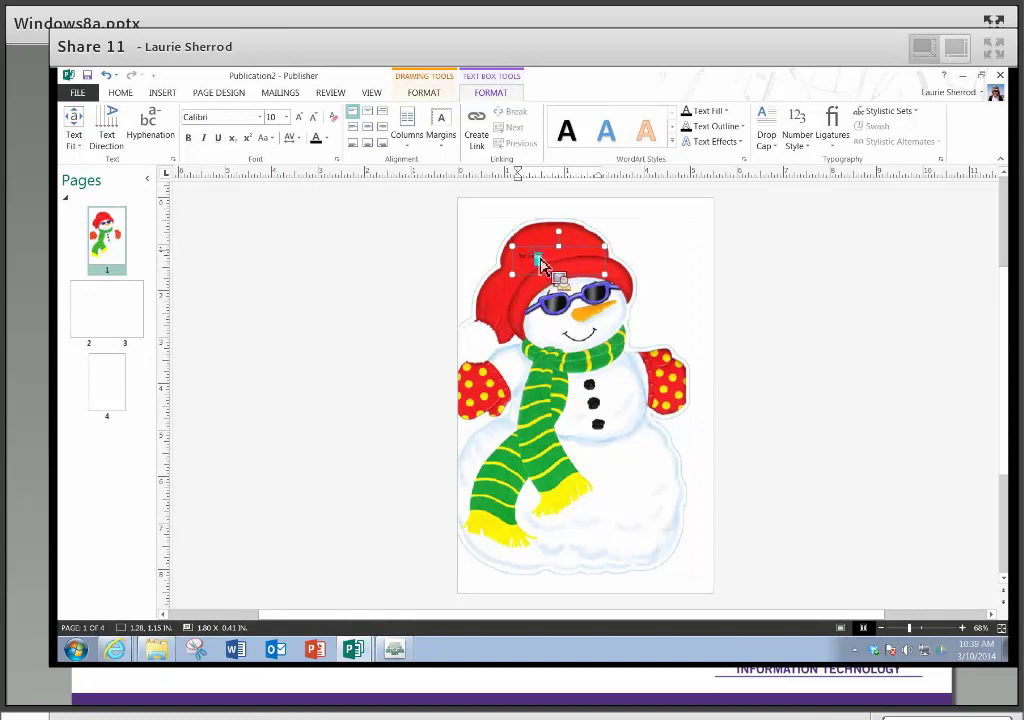
left_click_drag(540, 258, 485, 258)
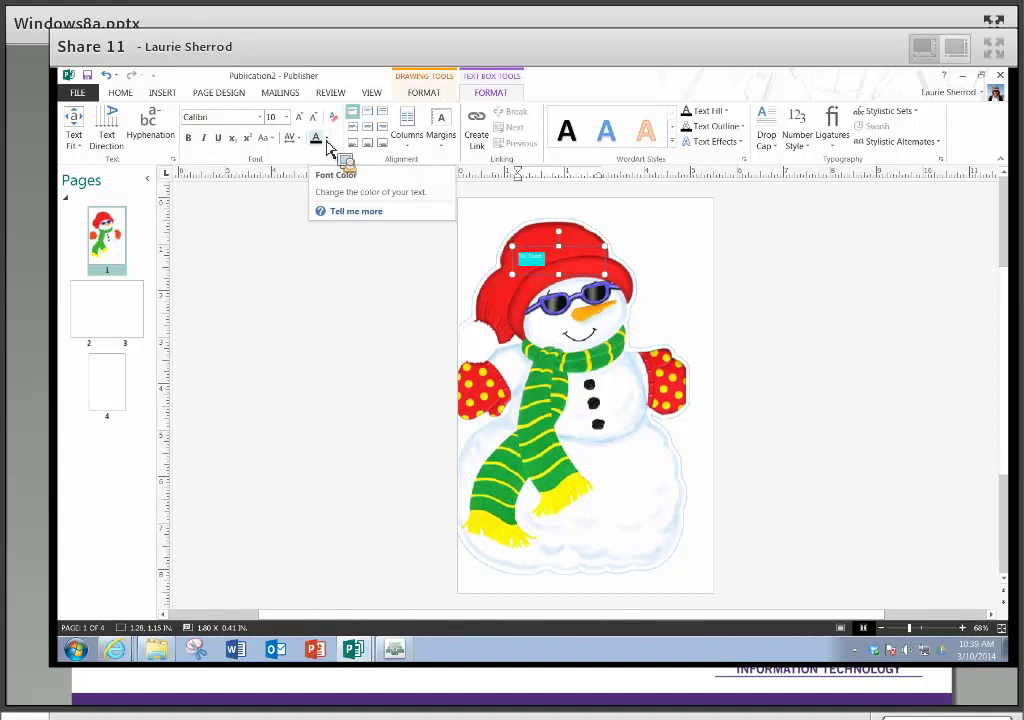
Format the hat's recipient text as white, 24 pt Comic Sans MS.
left_click(328, 142)
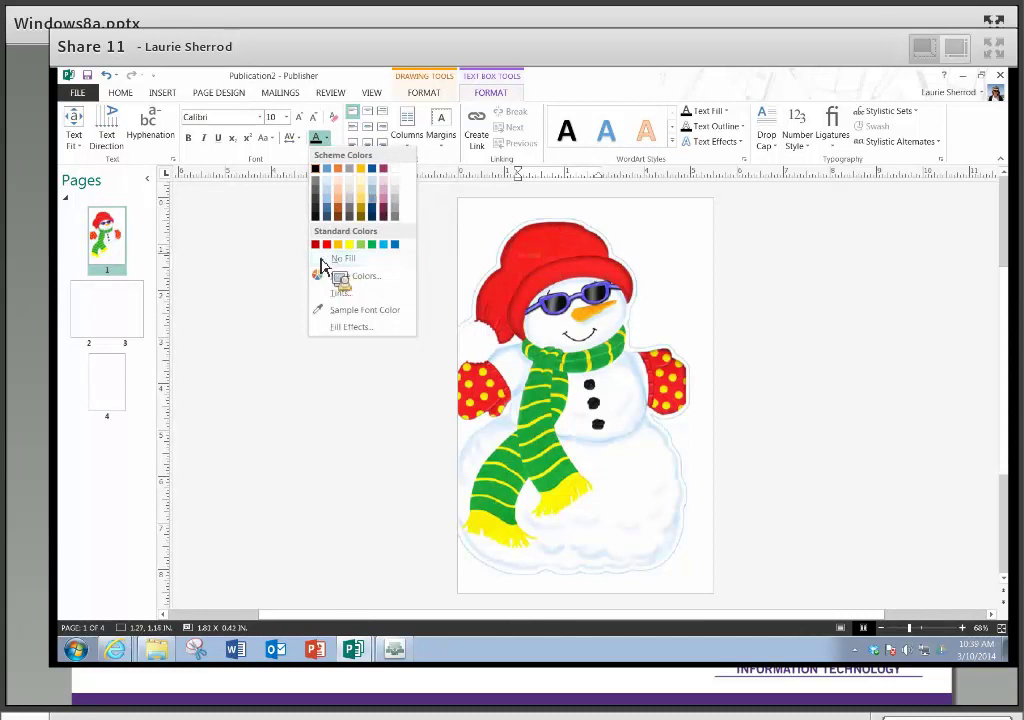
left_click(398, 172)
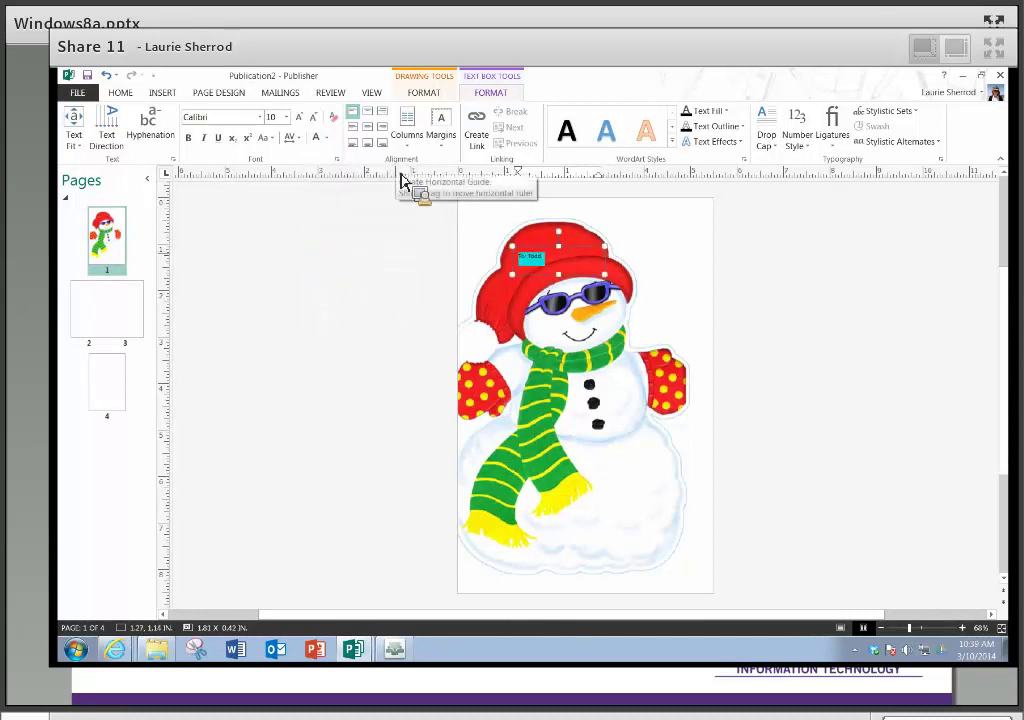
left_click(287, 117)
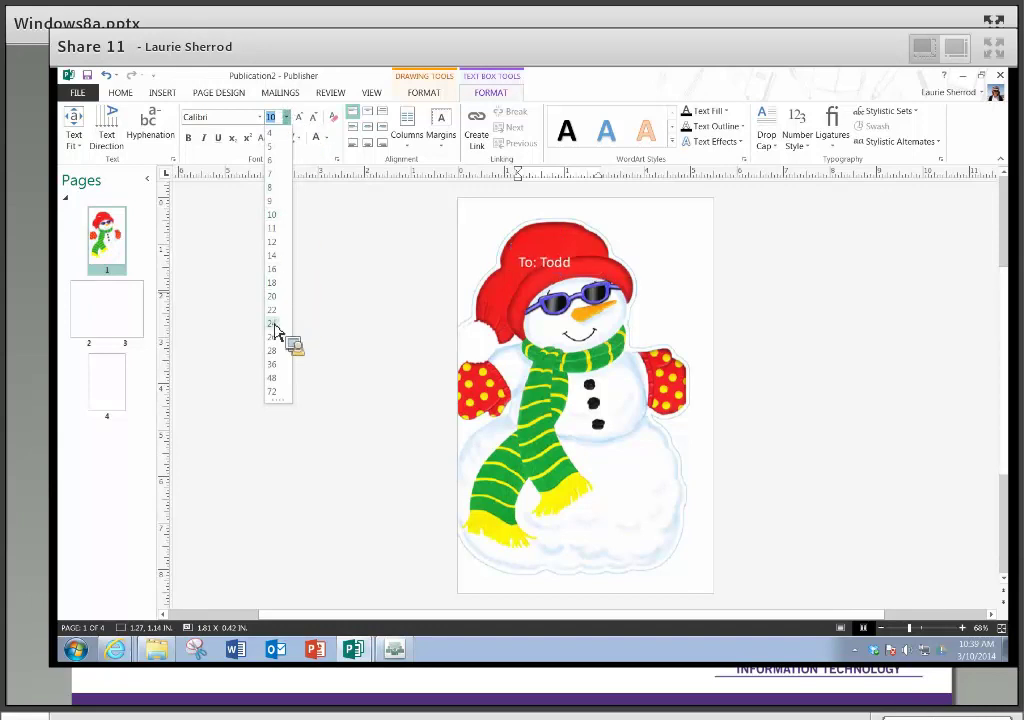
left_click(275, 323)
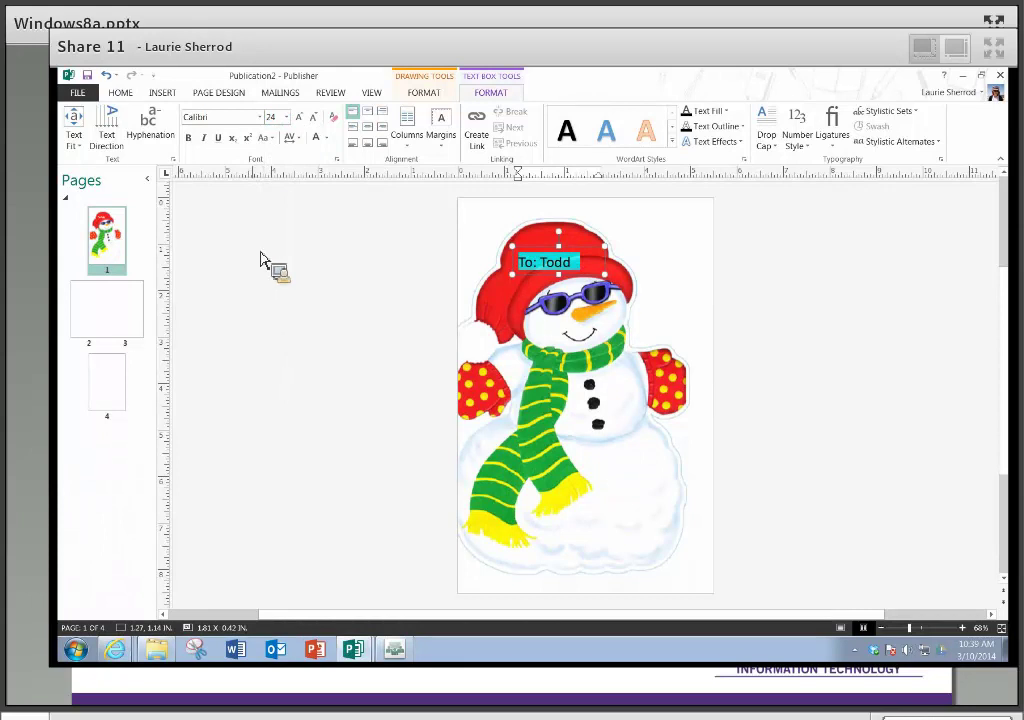
left_click(261, 117)
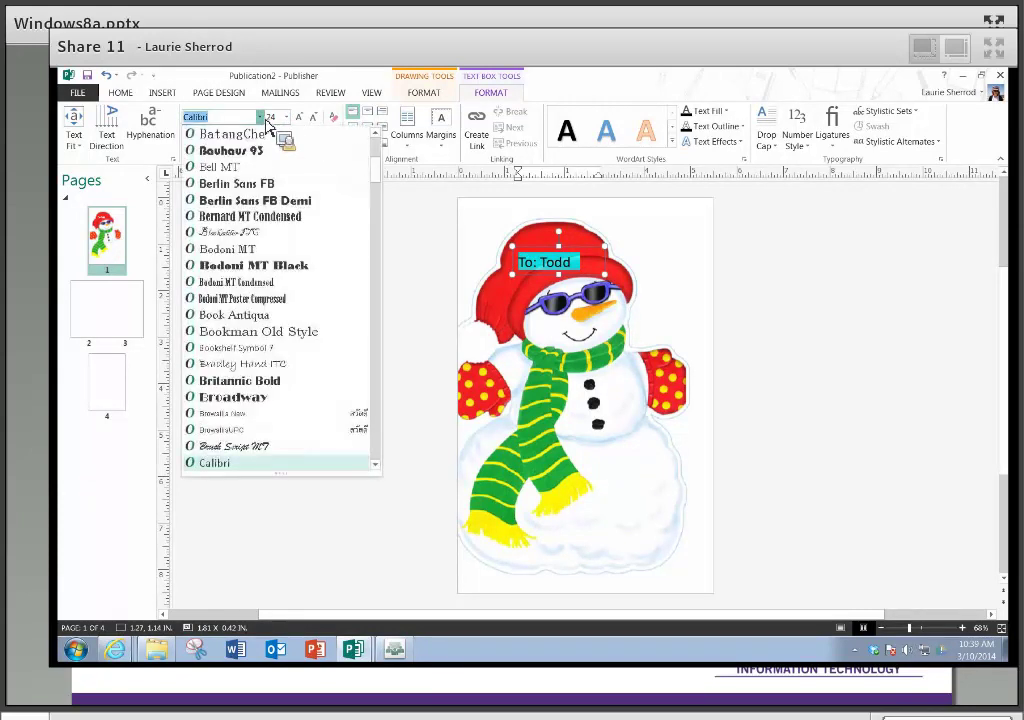
scroll(384, 178, "down", 2)
scroll(385, 182, "down", 5)
scroll(386, 210, "down", 4)
scroll(386, 220, "down", 2)
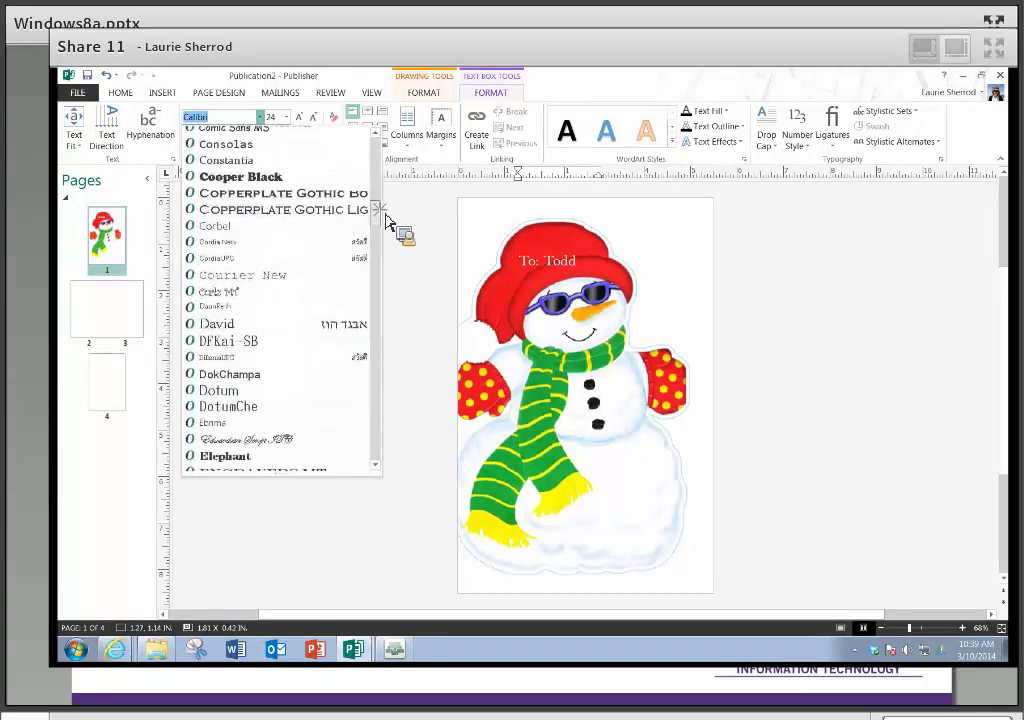
scroll(386, 220, "up", 2)
scroll(385, 220, "up", 3)
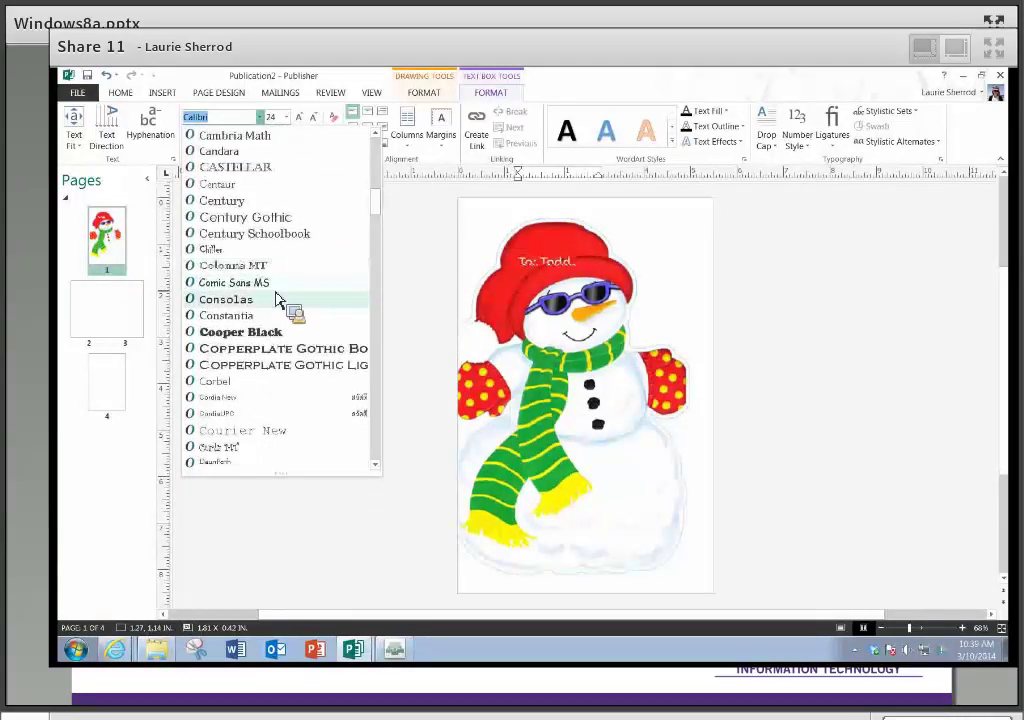
left_click(266, 284)
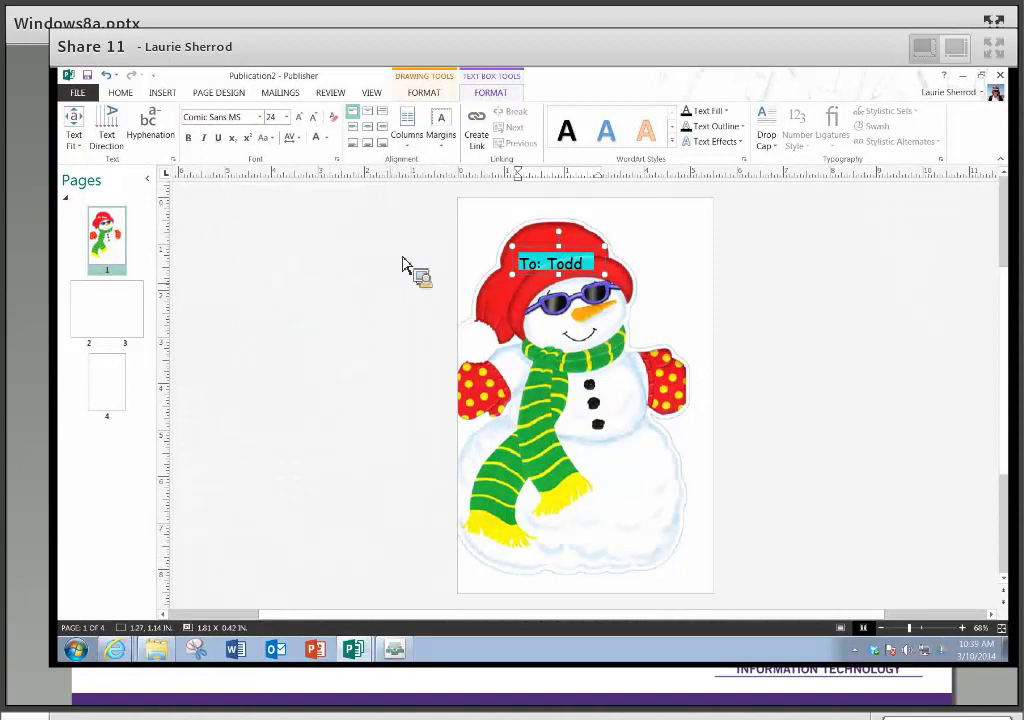
Rotate the recipient text box to match the hat's slant and position it on the hat.
left_click_drag(390, 264, 563, 238)
key("ctrl+z")
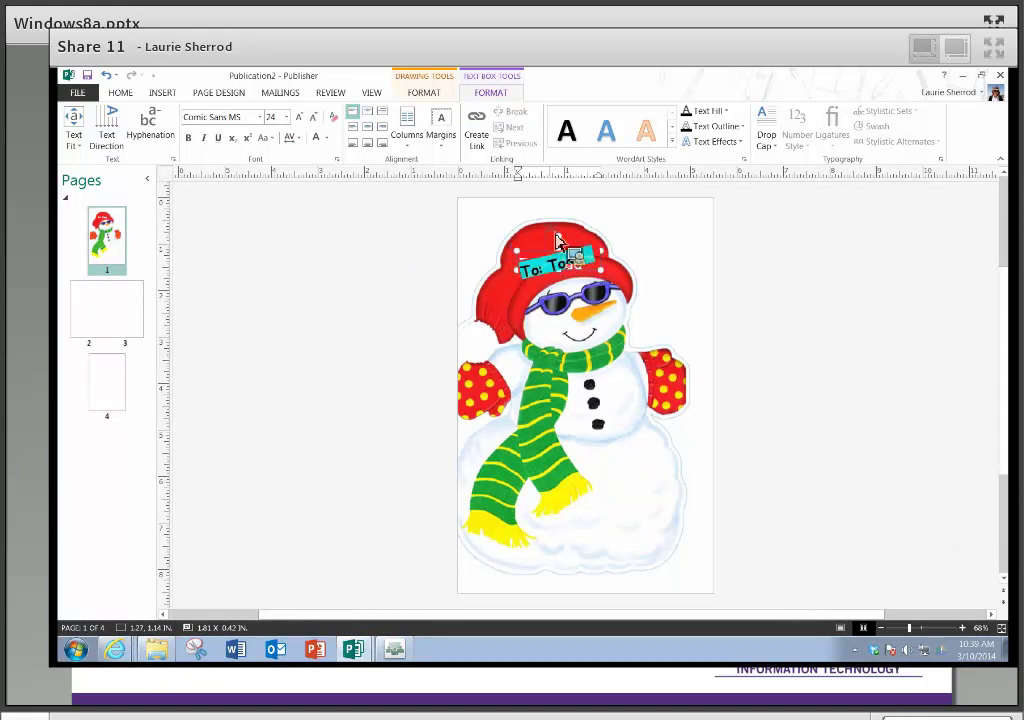
mouse_move(557, 241)
left_mouse_down()
mouse_move(567, 258)
mouse_move(624, 262)
mouse_move(718, 292)
mouse_move(789, 288)
mouse_move(575, 280)
mouse_move(558, 248)
left_mouse_up()
left_click(827, 320)
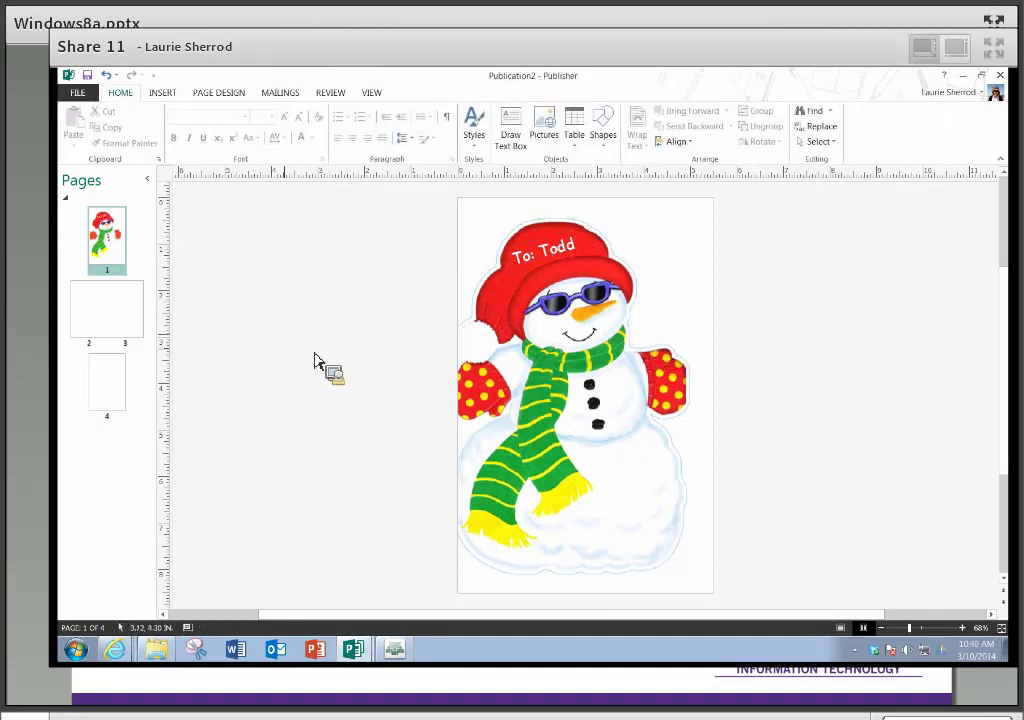
left_click_drag(292, 410, 104, 325)
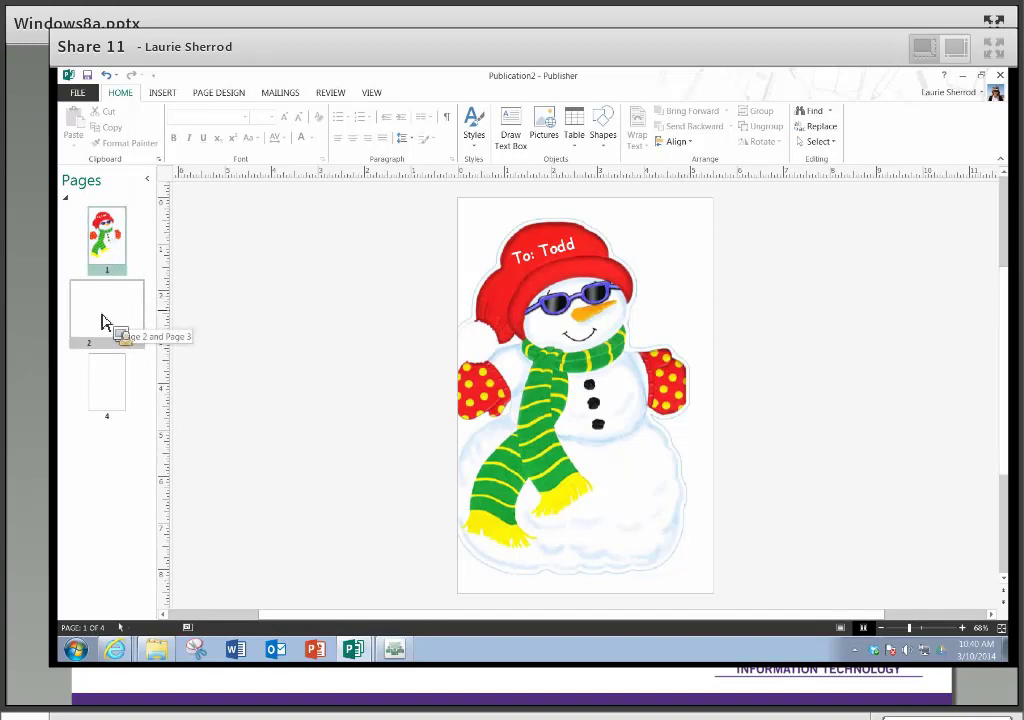
Draw a small text box on page 3 of the pages 2–3 spread and start the greeting.
left_click_drag(104, 323, 421, 112)
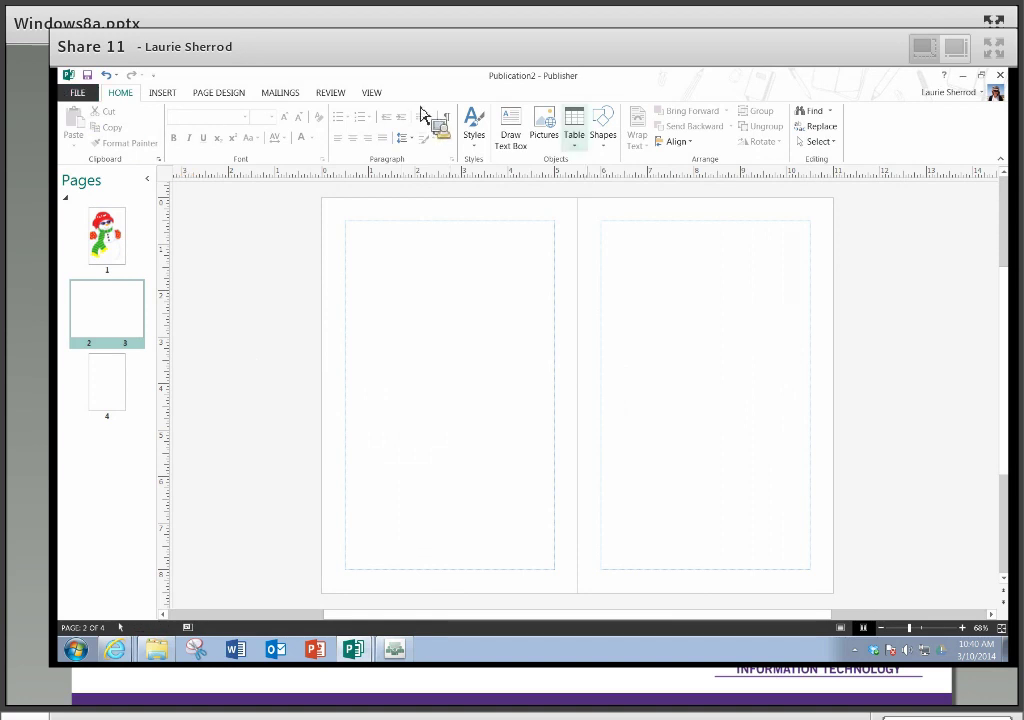
left_click(512, 130)
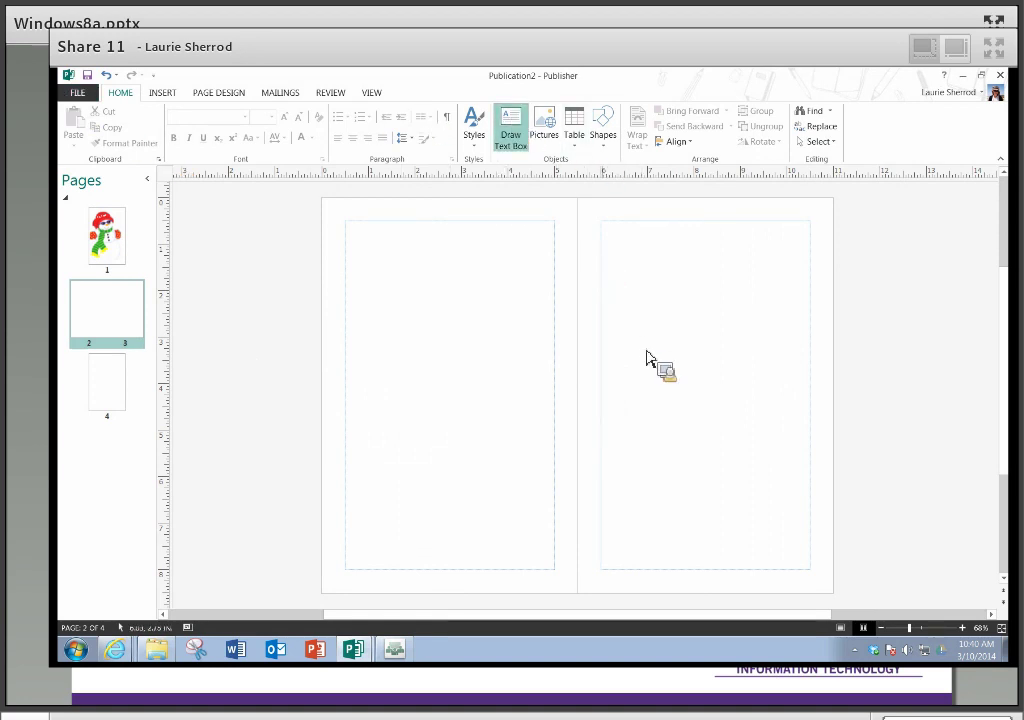
left_click(607, 334)
left_click_drag(612, 338, 620, 346)
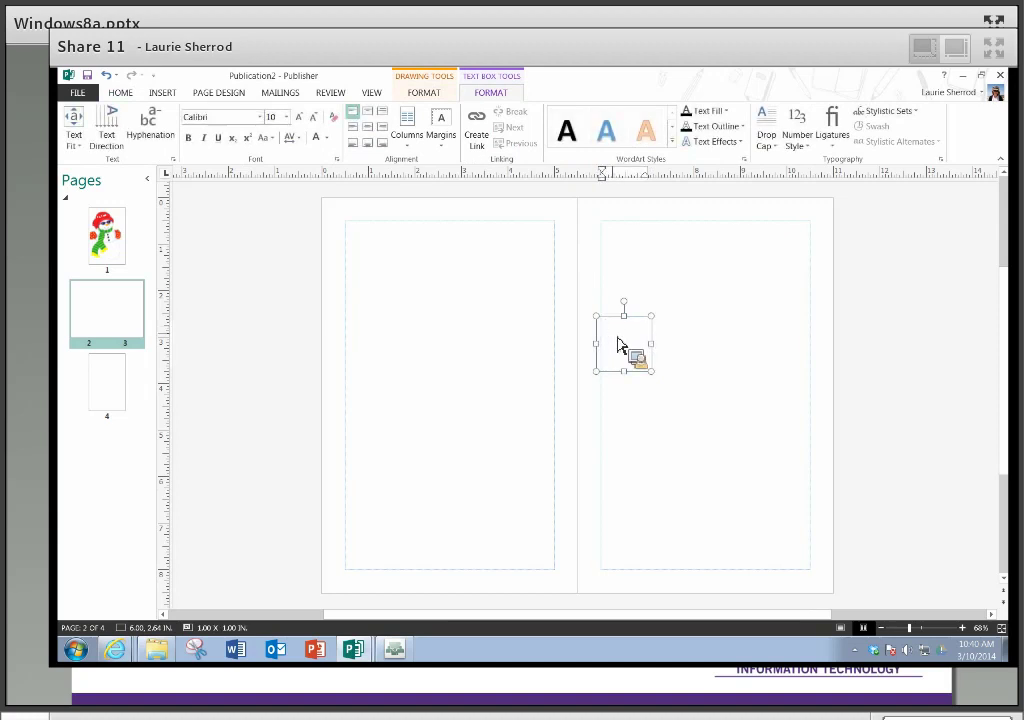
type("winter")
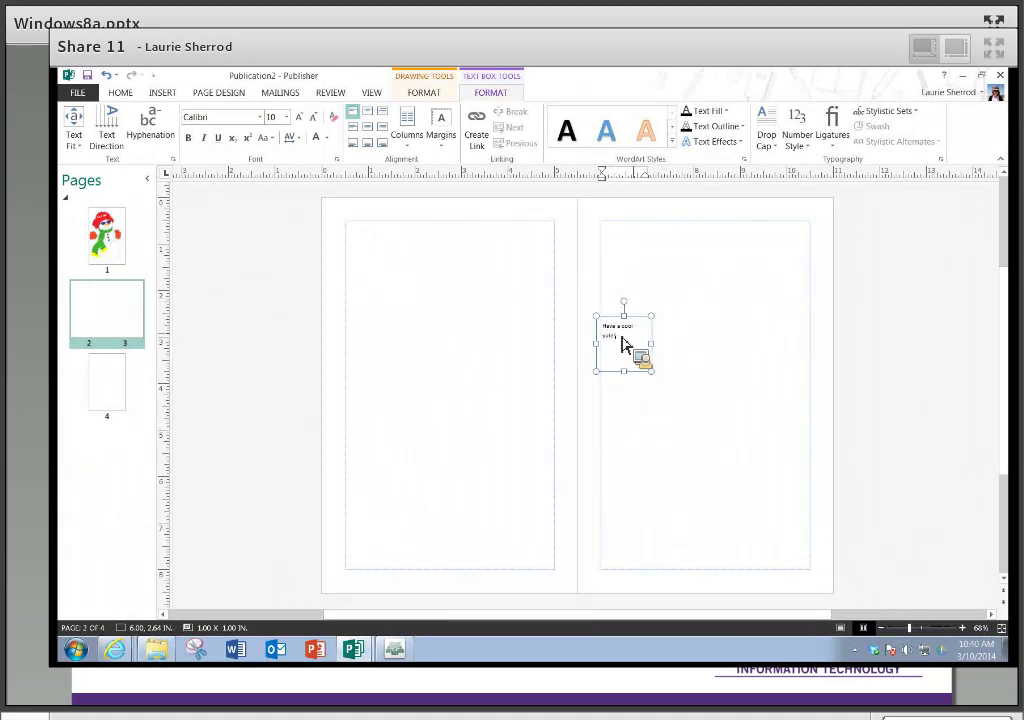
Format all of the 'Have a cool yule!' text as Comic Sans MS, size 72.
triple_click(621, 343)
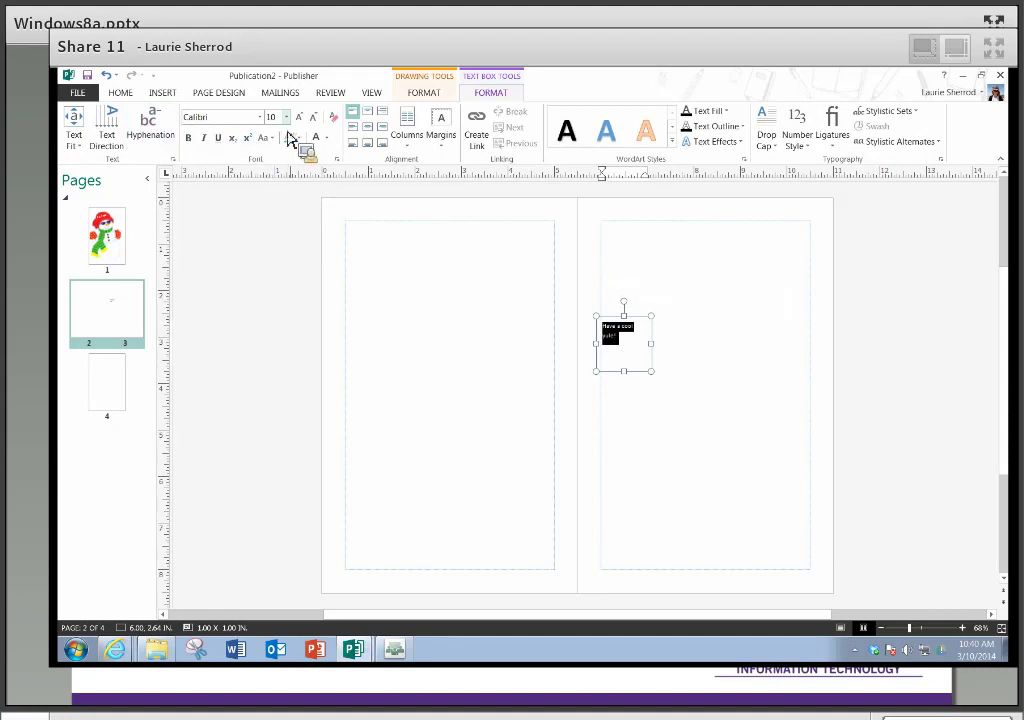
left_click(262, 119)
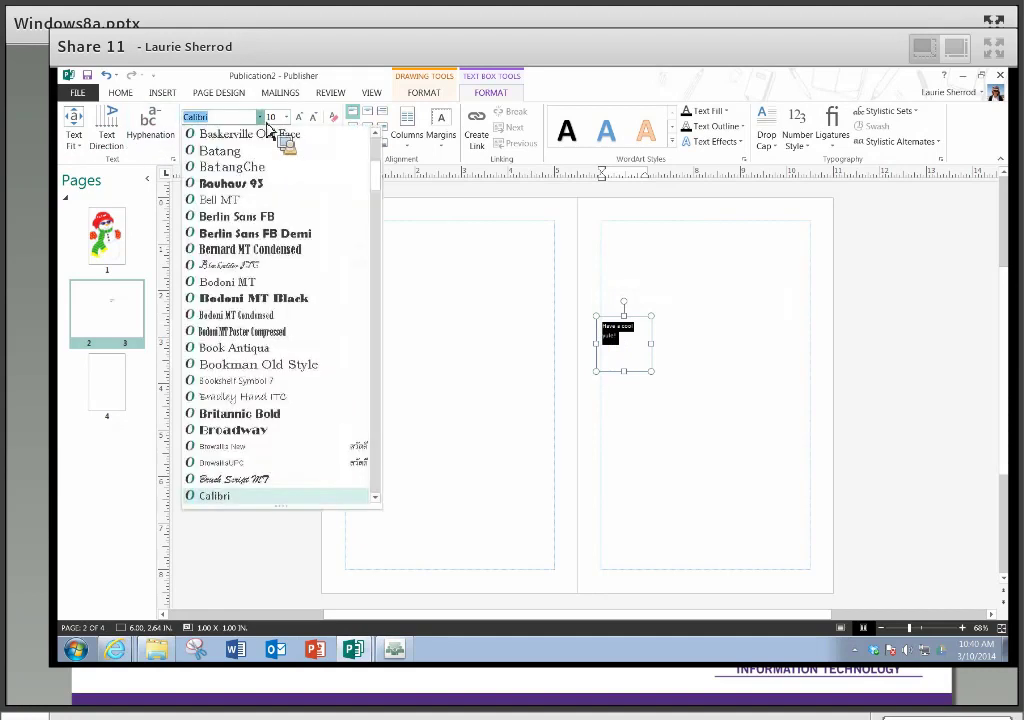
scroll(373, 183, "up", 6)
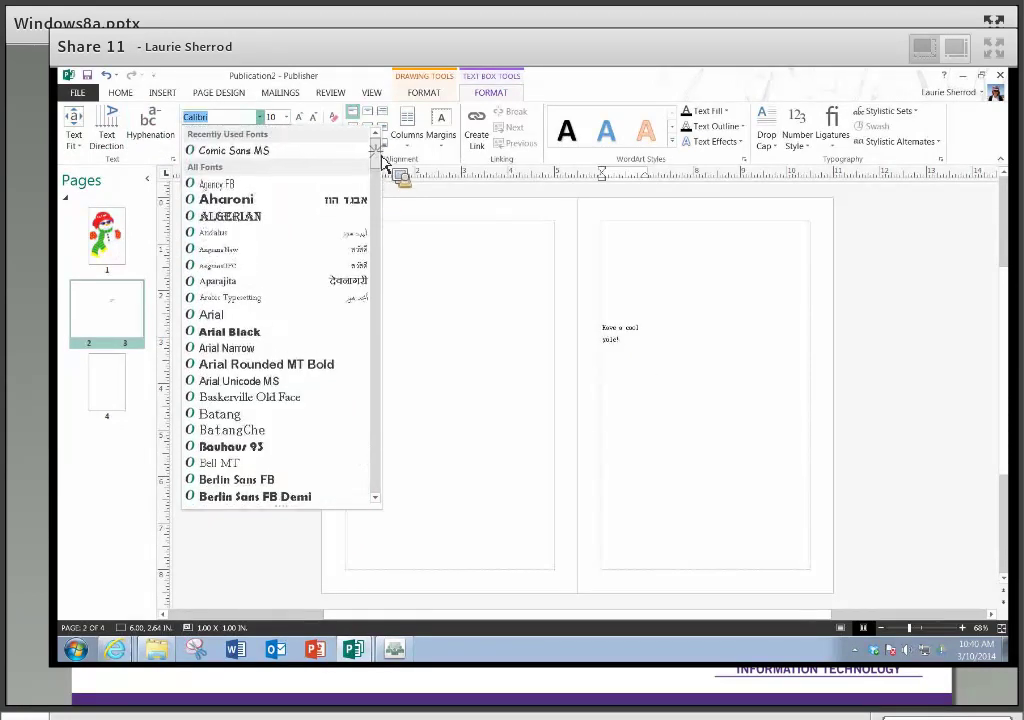
left_click(266, 155)
left_click(286, 118)
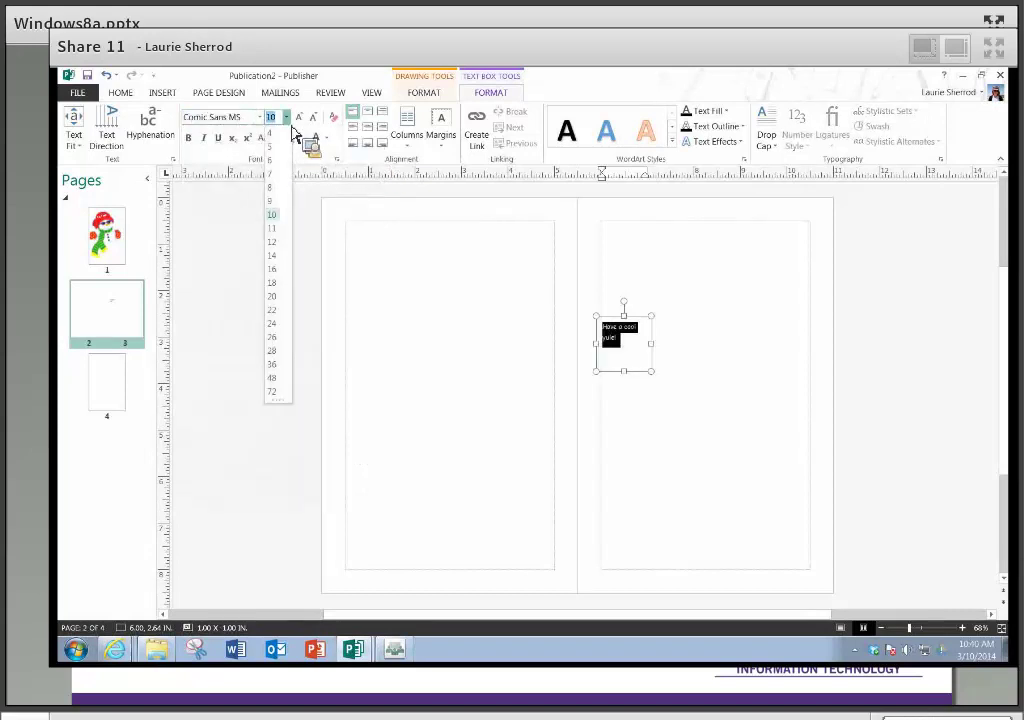
key("Escape")
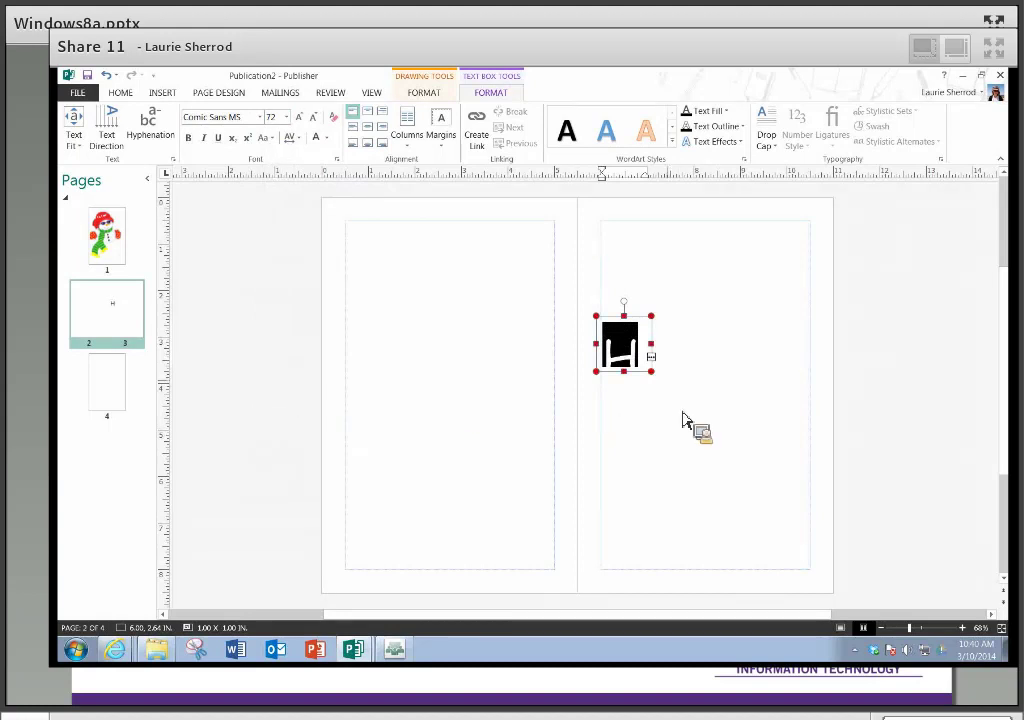
Enlarge the greeting box to 4.67 × 4.30 in, center the text, make it red, and raise it slightly.
left_click_drag(656, 372, 814, 526)
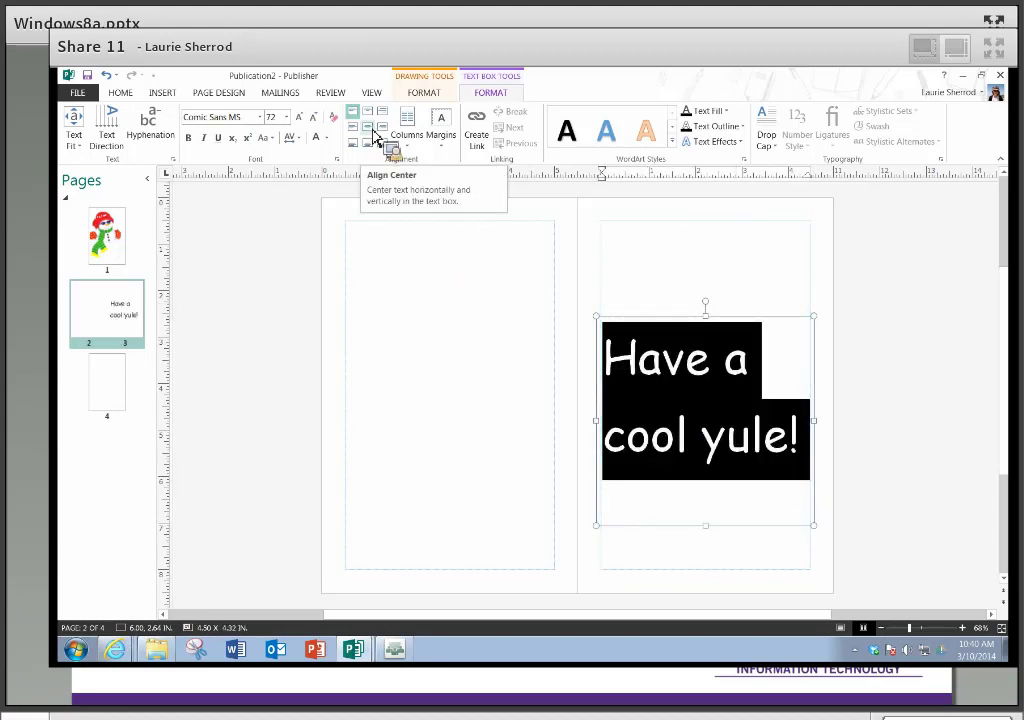
left_click(373, 133)
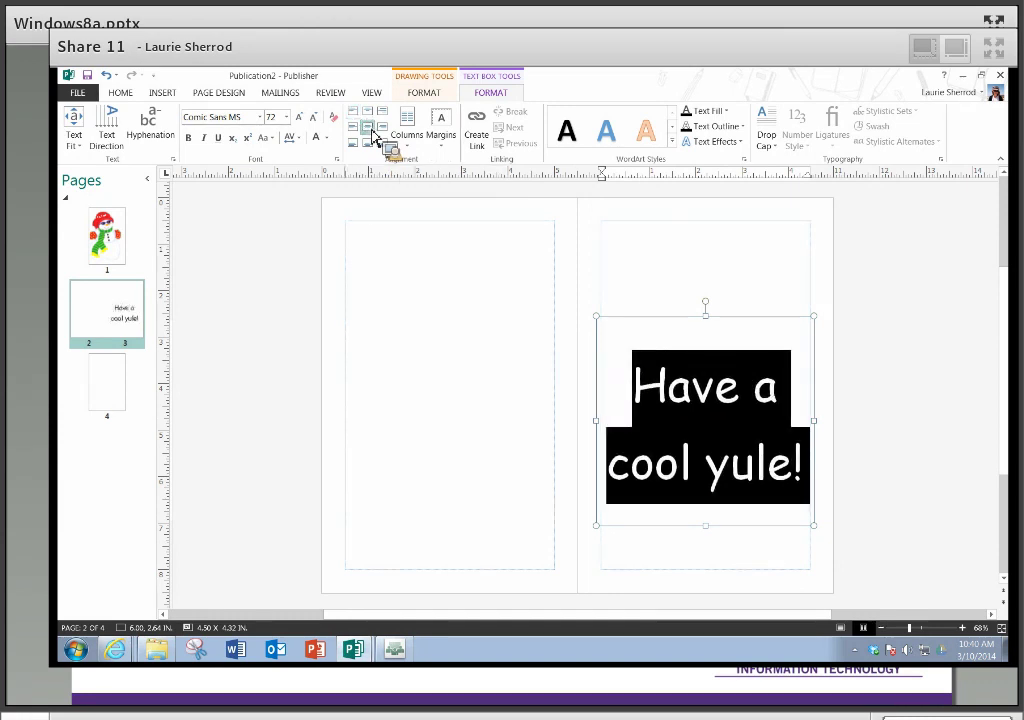
left_click(327, 139)
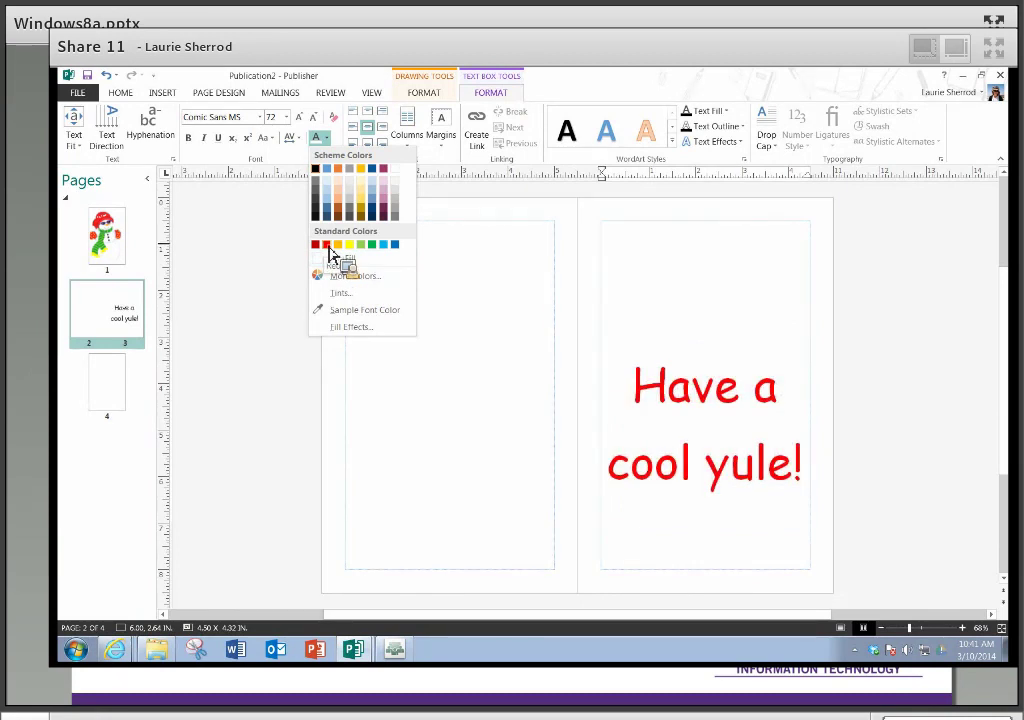
left_click(329, 249)
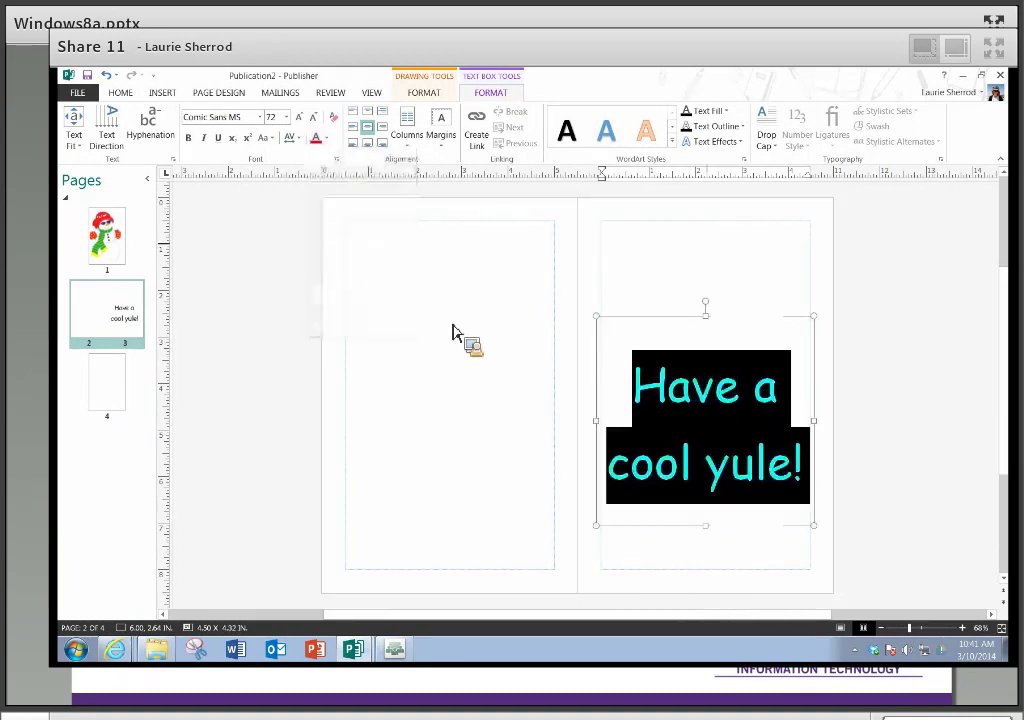
left_click_drag(727, 331, 727, 305)
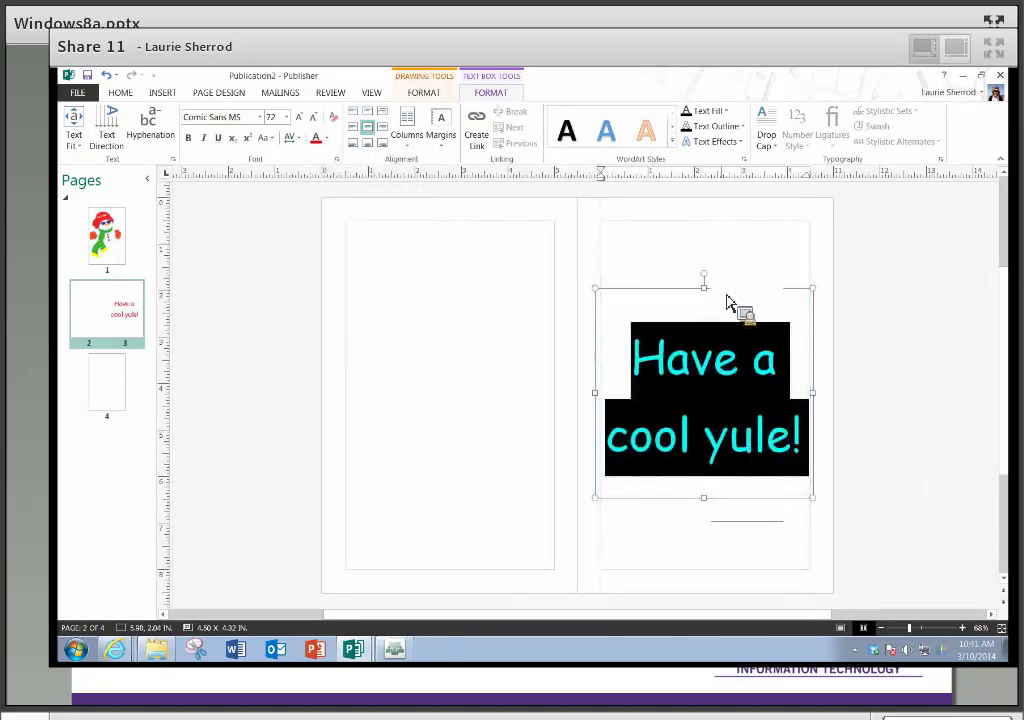
left_click_drag(728, 303, 818, 510)
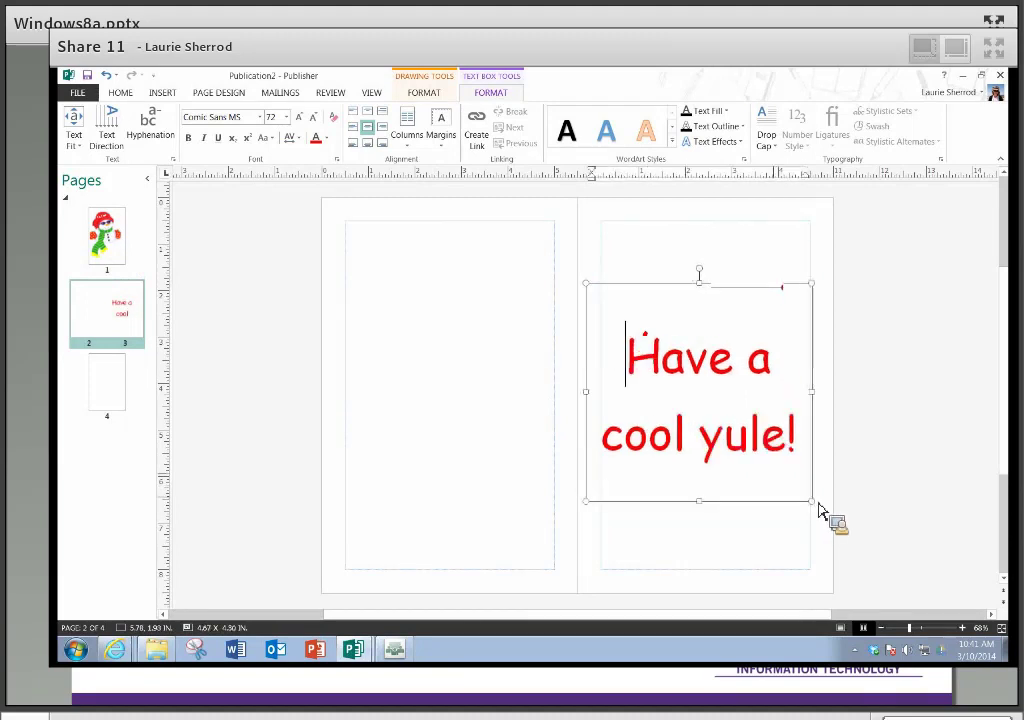
Reduce the greeting's font size to 60.
left_click_drag(628, 358, 808, 455)
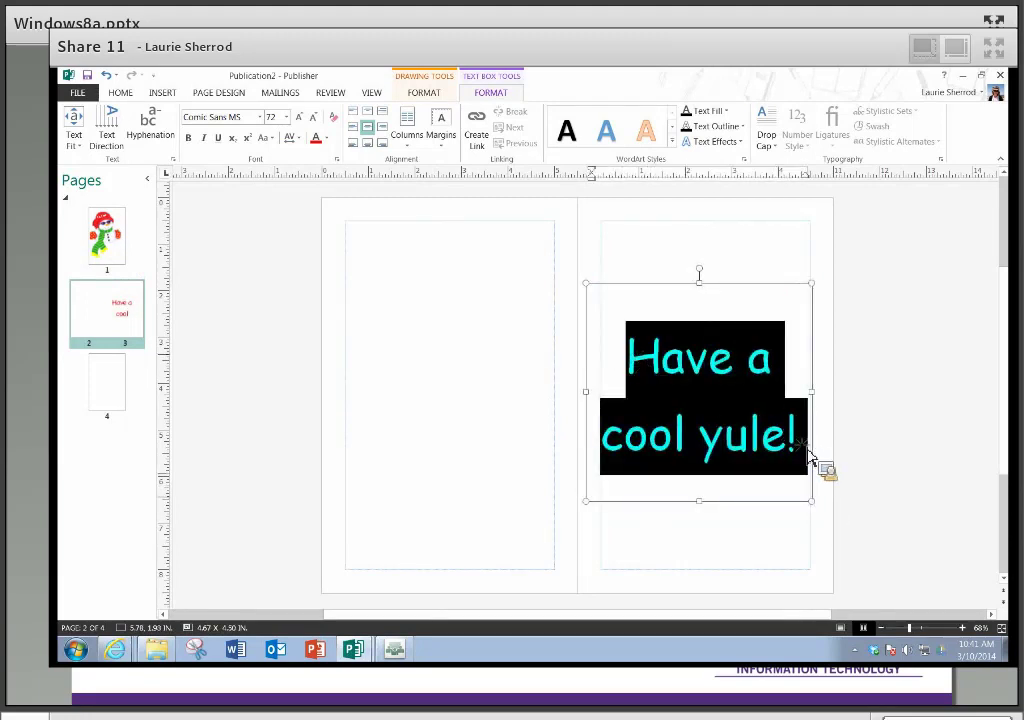
left_click(288, 118)
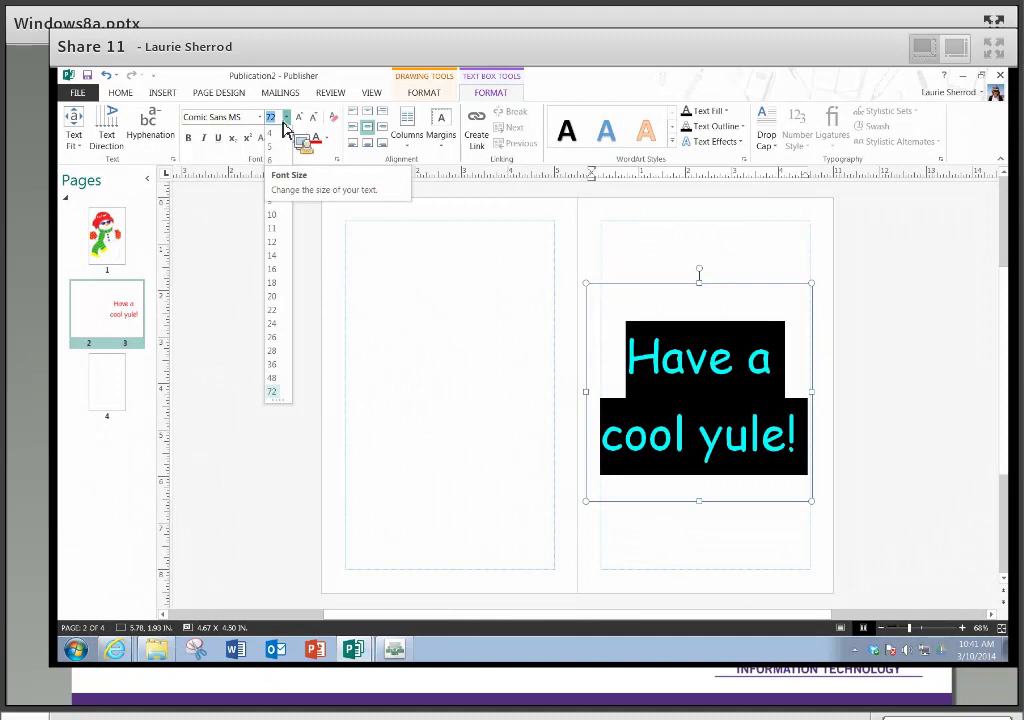
type("80")
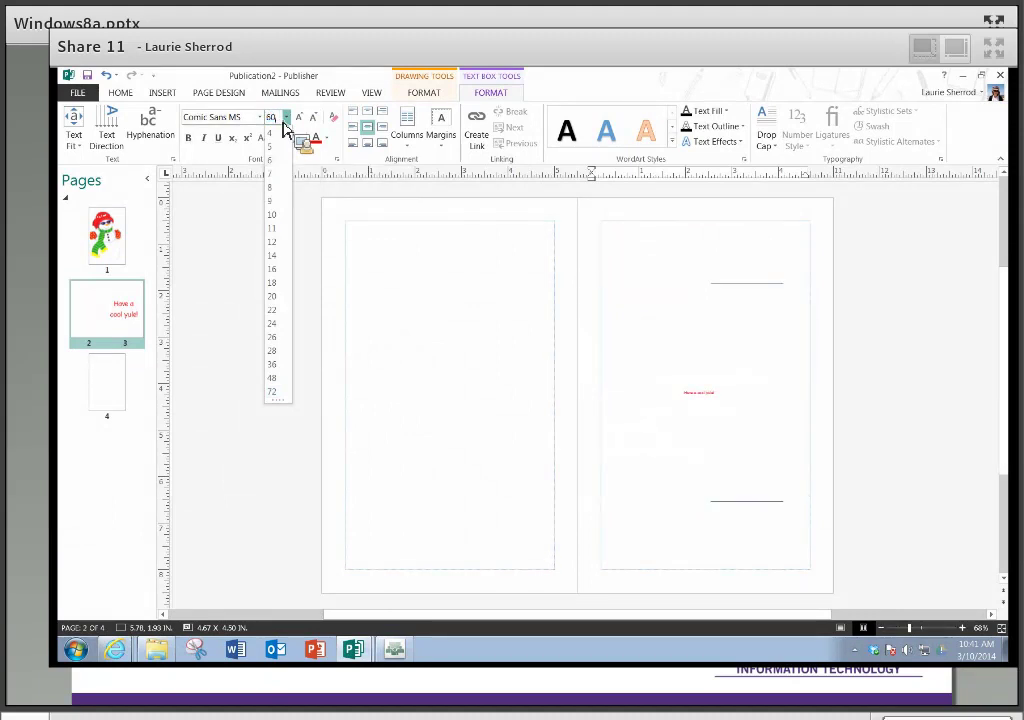
key("Escape")
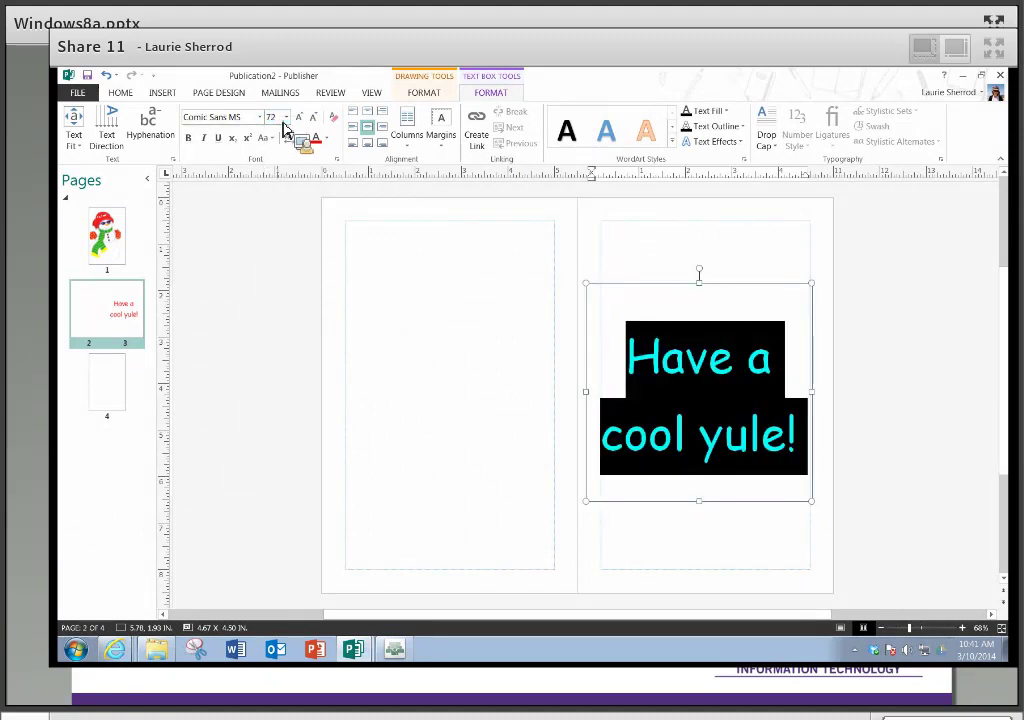
left_click(284, 123)
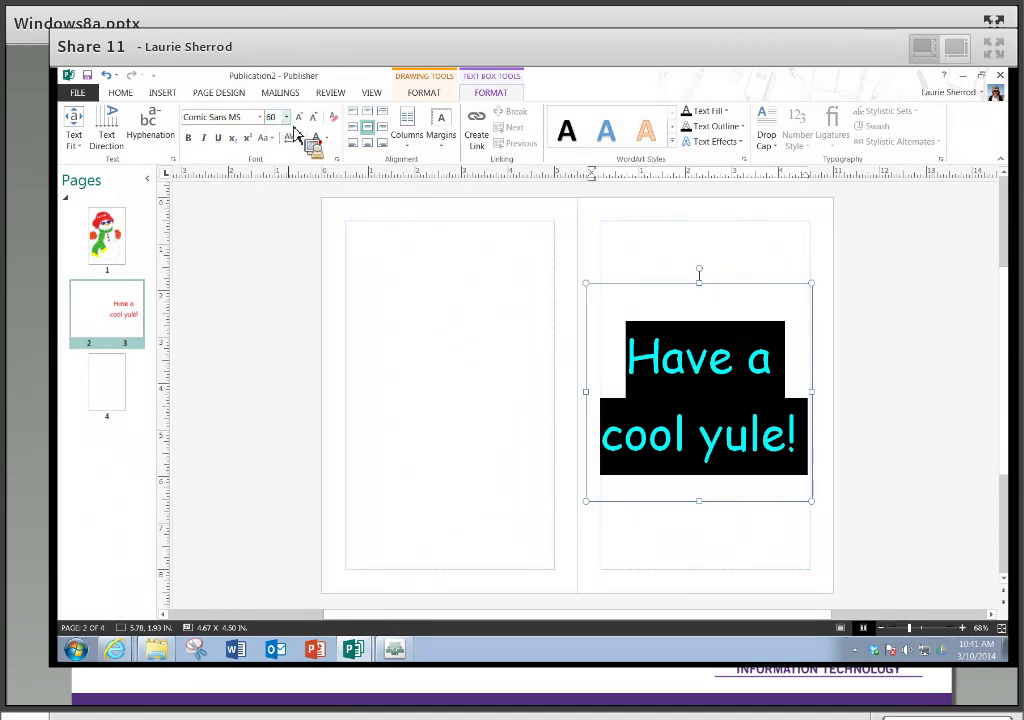
type("60")
key("Return")
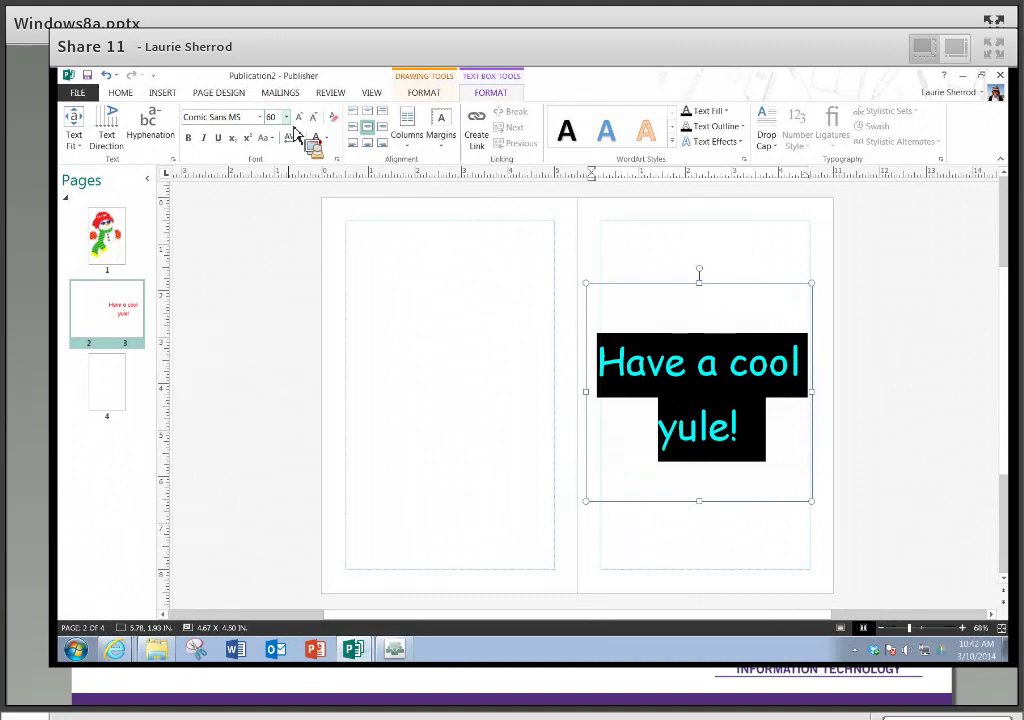
Break the greeting into 'Have a' / 'cool yule!', nudge the box left, and go to page 4.
left_click(718, 369)
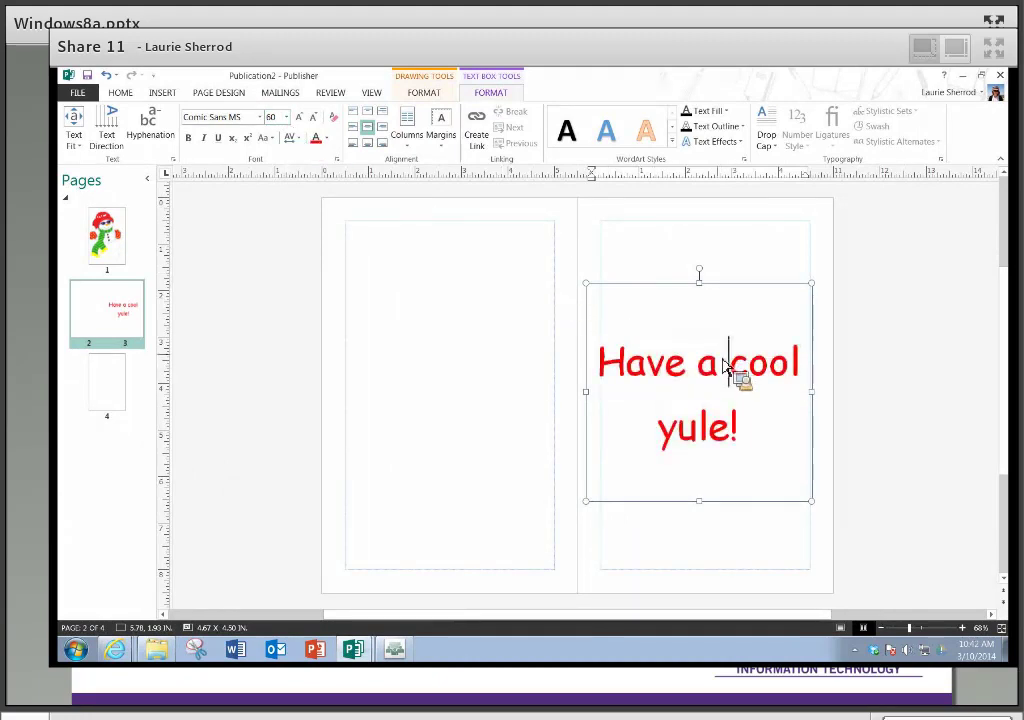
key("Return")
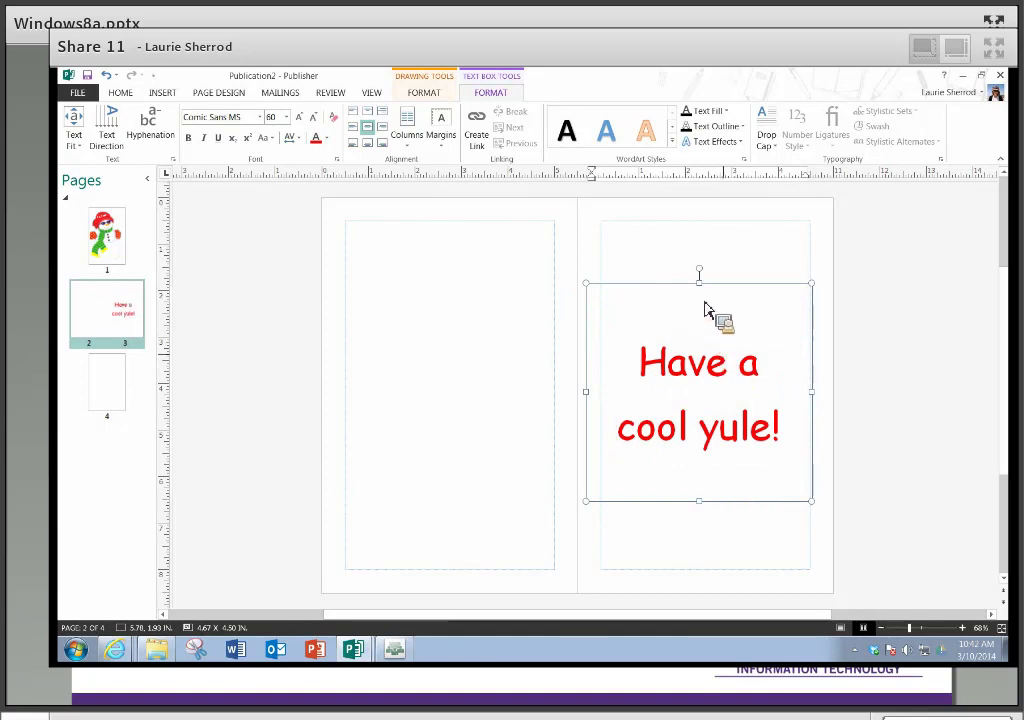
left_click_drag(731, 299, 716, 288)
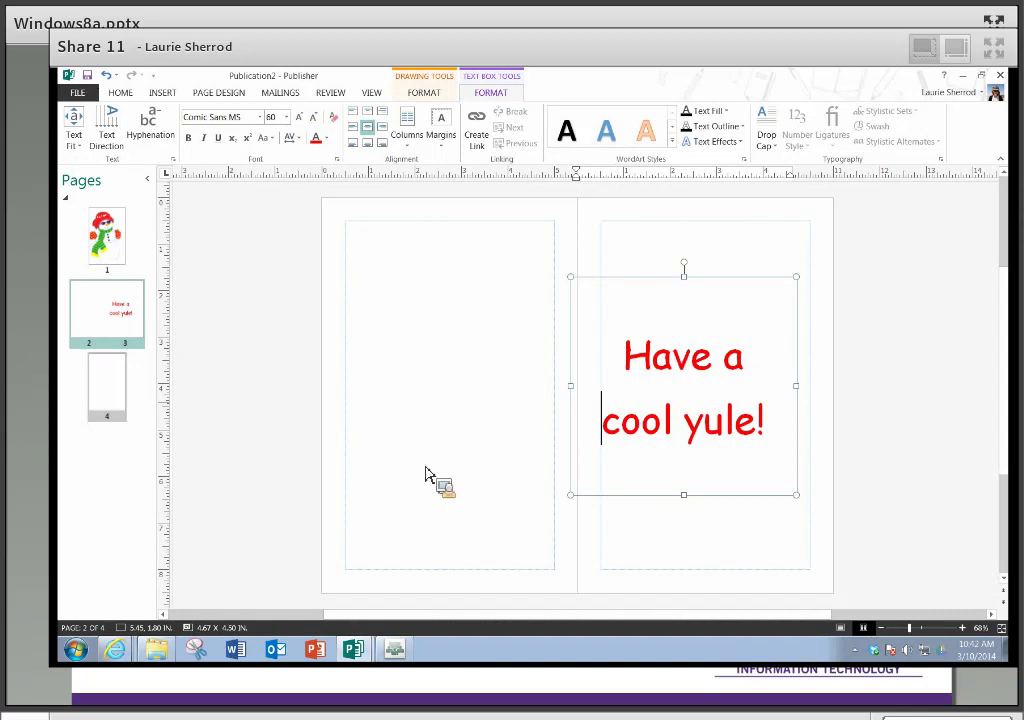
left_click(106, 387)
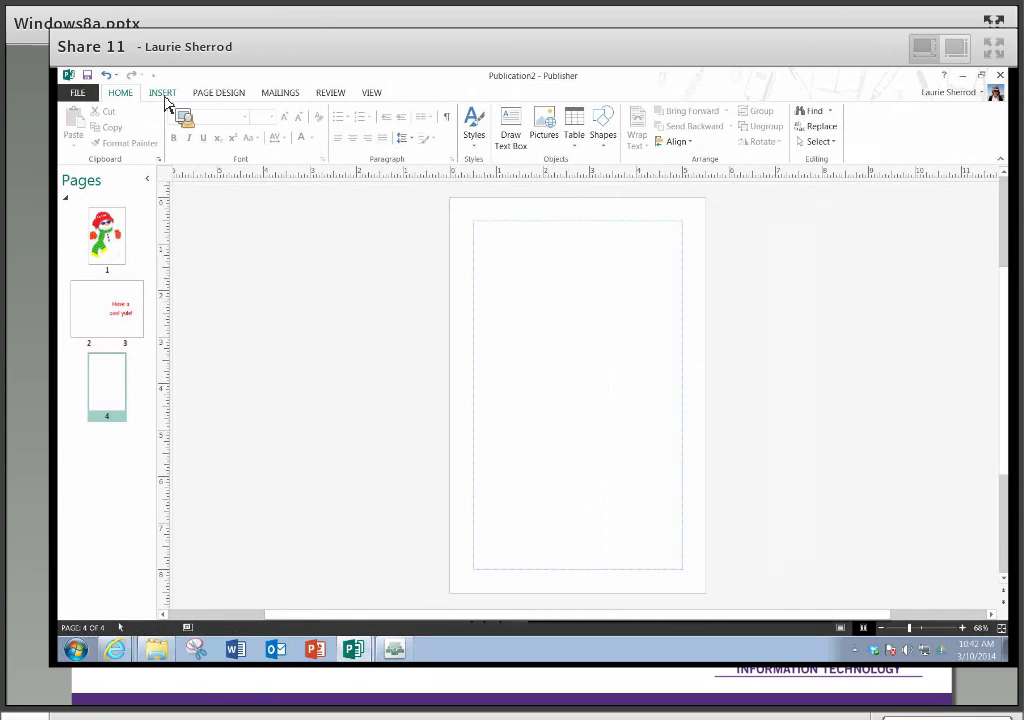
Add a red italic 'Hand made for you by' credit line with the maker's name, placed near page 4's bottom.
left_click(512, 135)
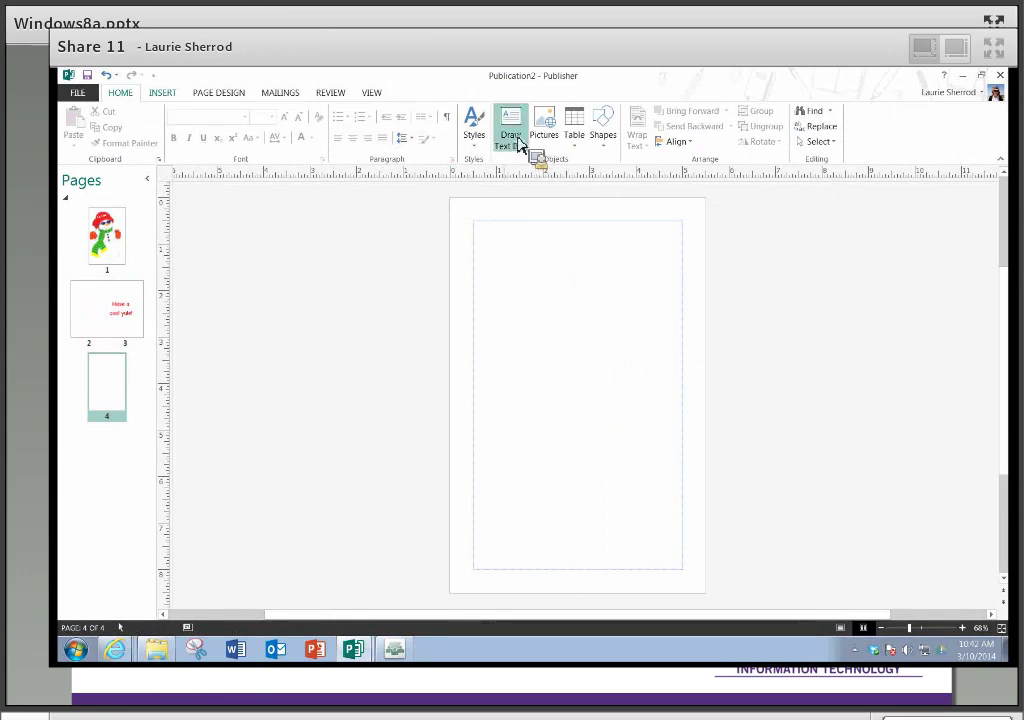
left_click(499, 455)
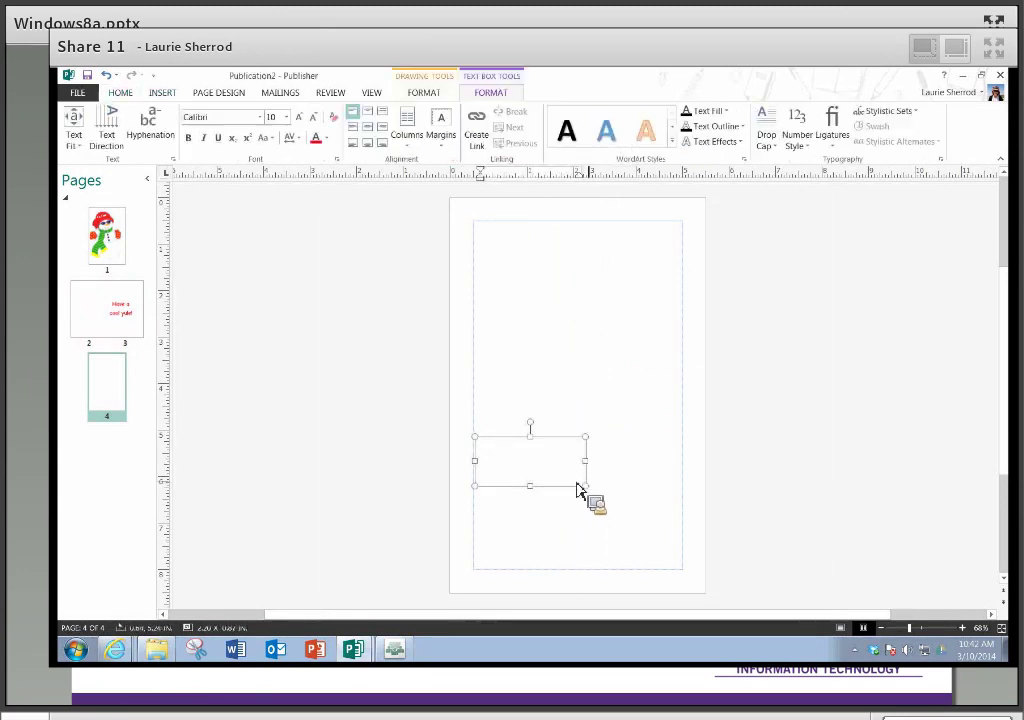
type("Hand made for")
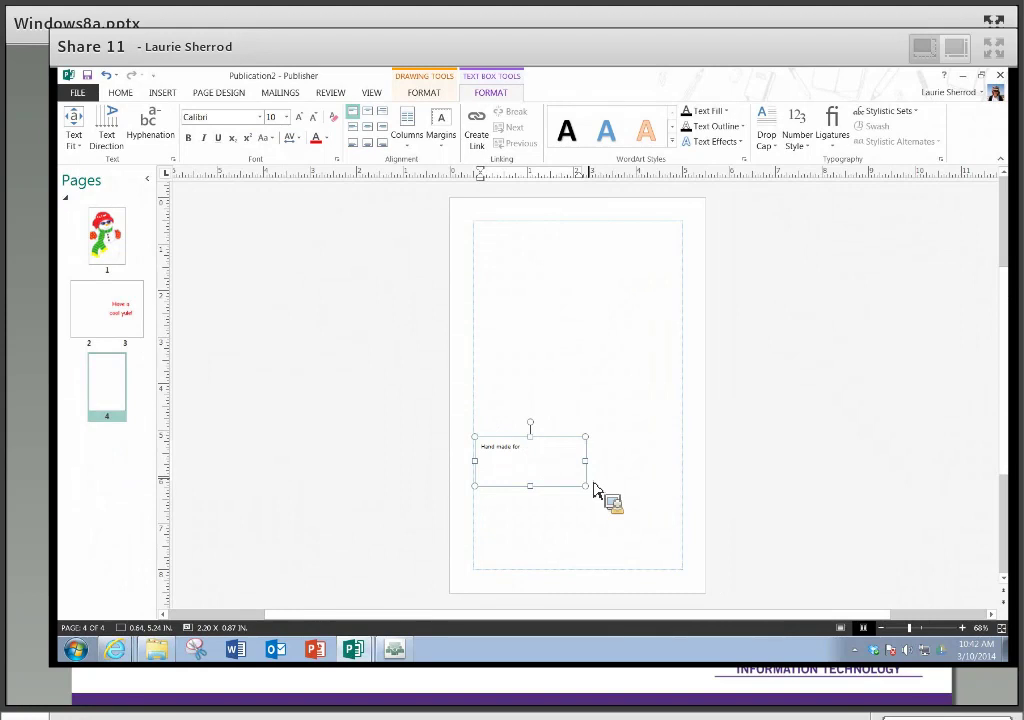
type(" you by Laurie")
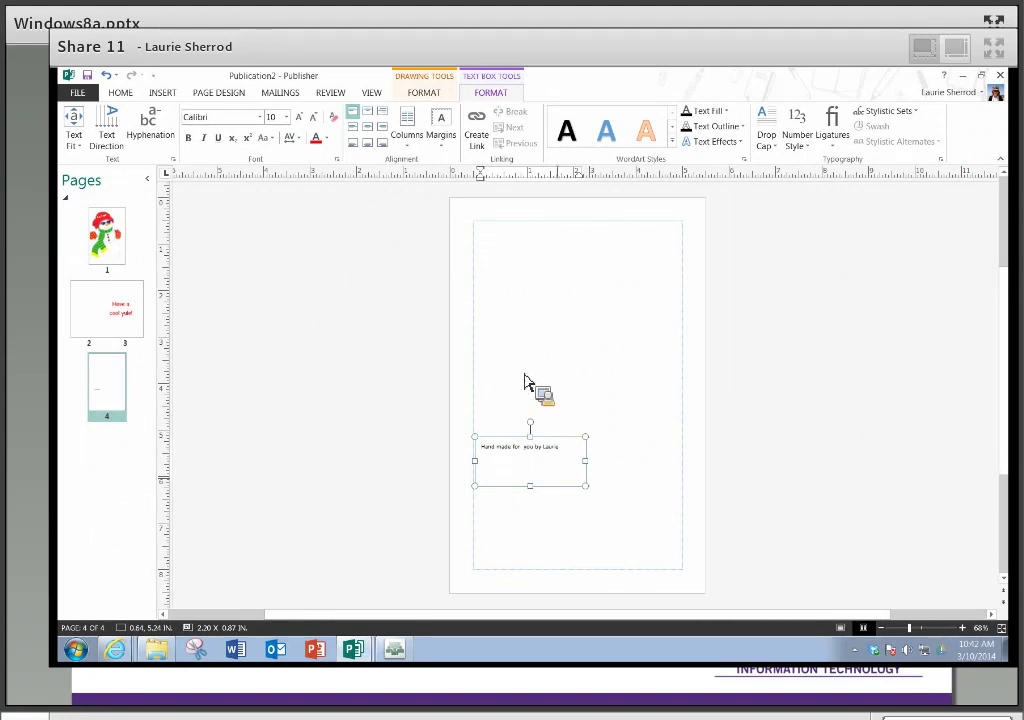
left_click_drag(563, 448, 474, 452)
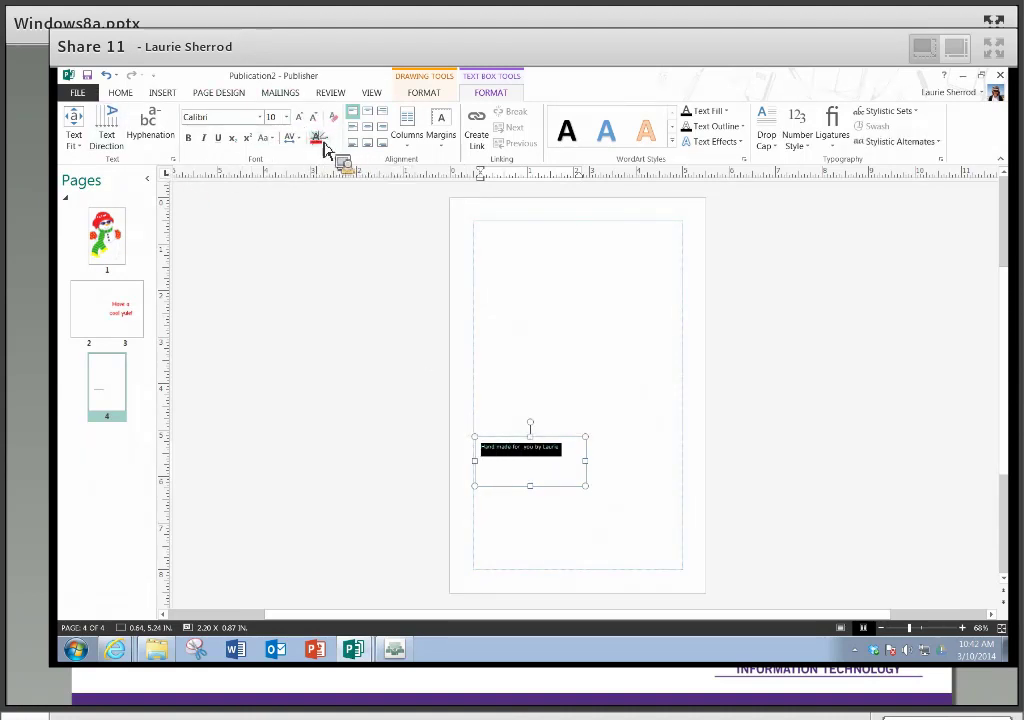
left_click(316, 138)
left_click(207, 145)
left_click_drag(578, 457, 590, 432)
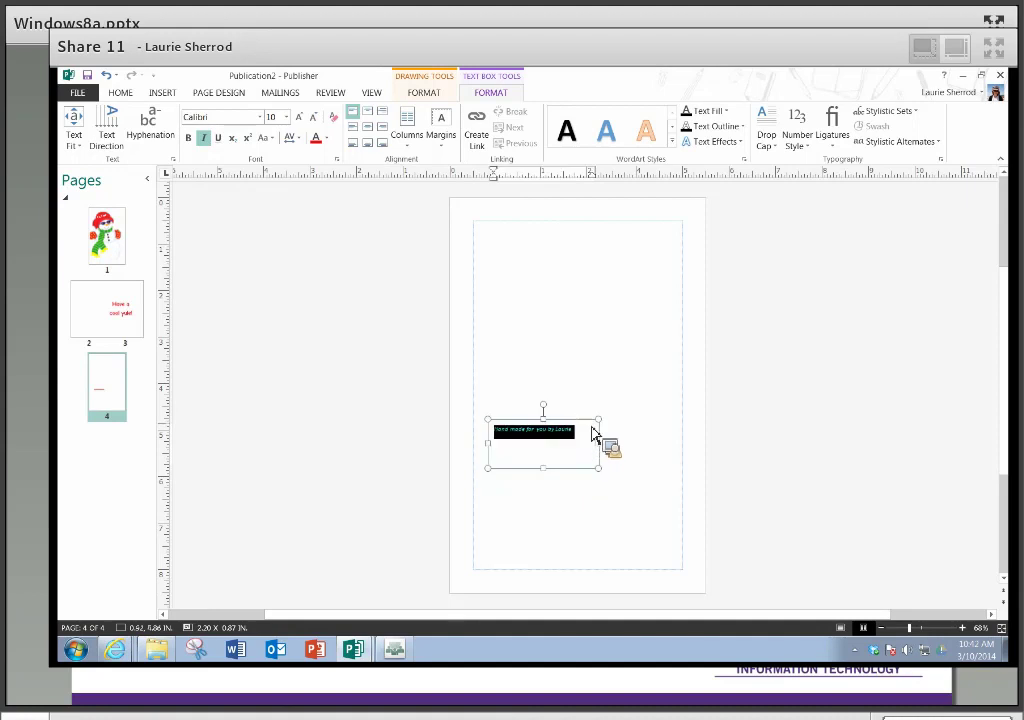
left_click(776, 430)
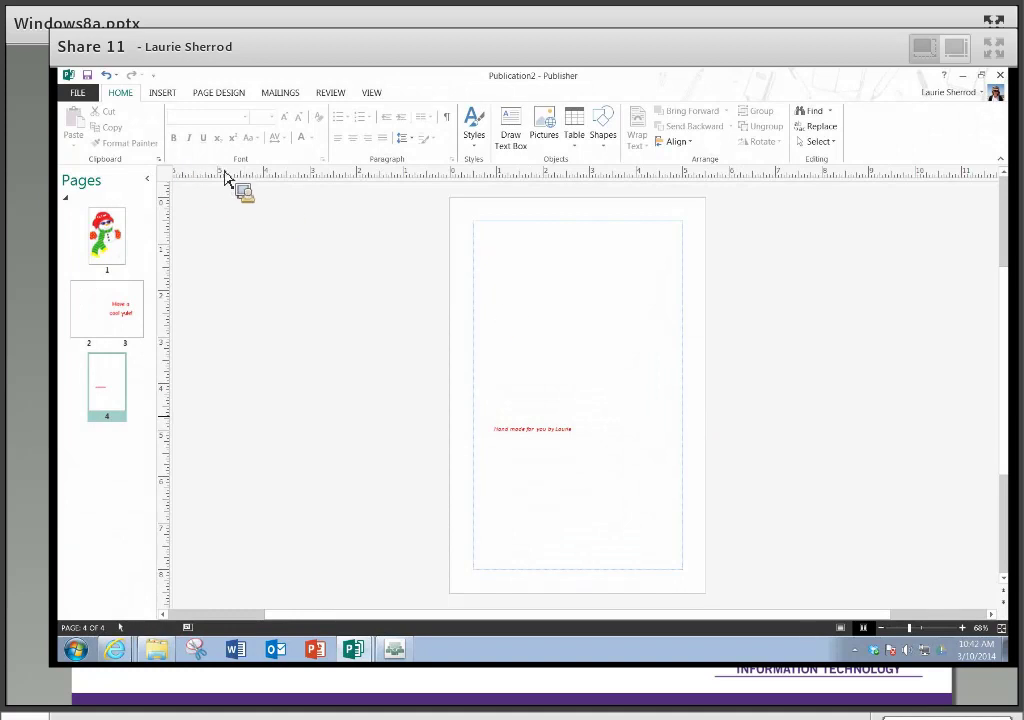
Insert the 'Christmas wreath with holly berries' online clip art, shrunk small above the credit line.
left_click(163, 93)
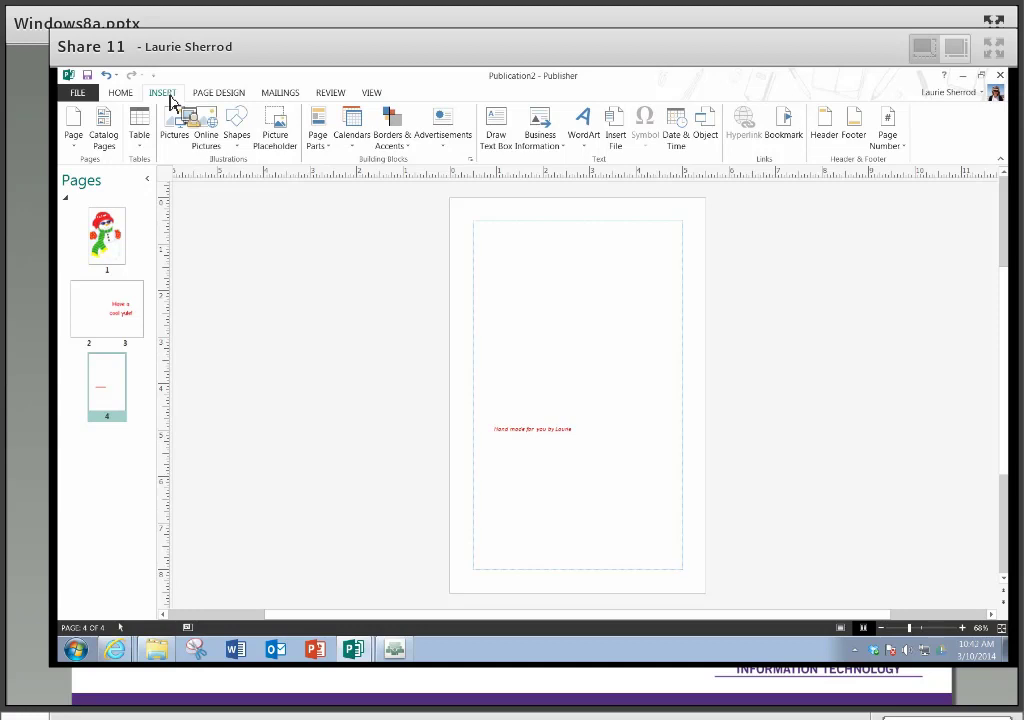
left_click(216, 130)
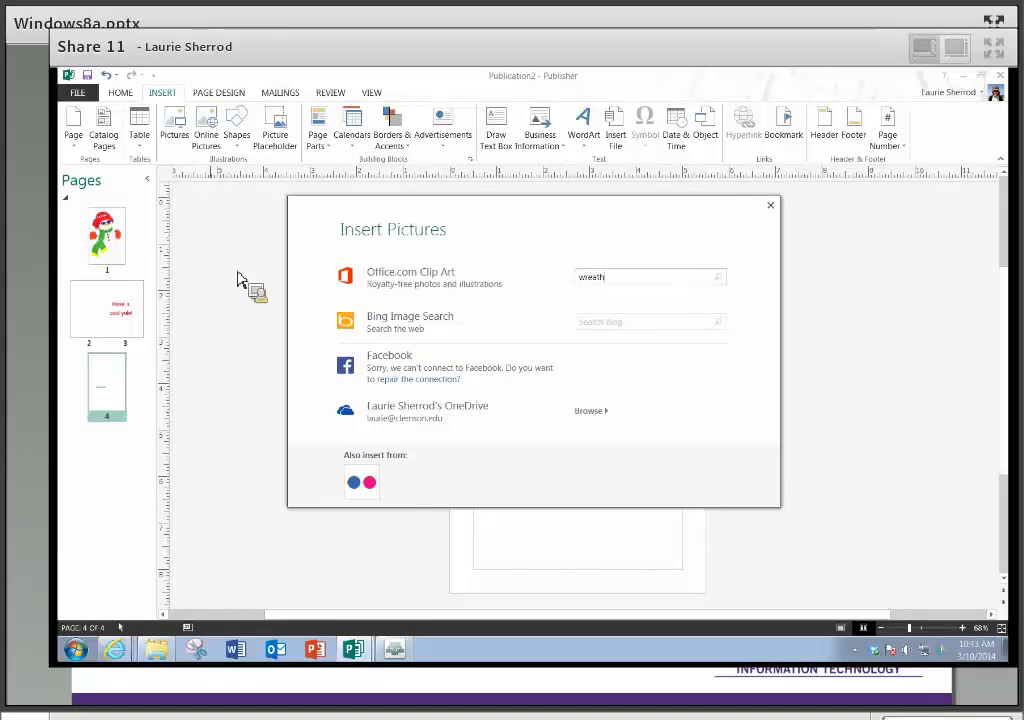
key("Return")
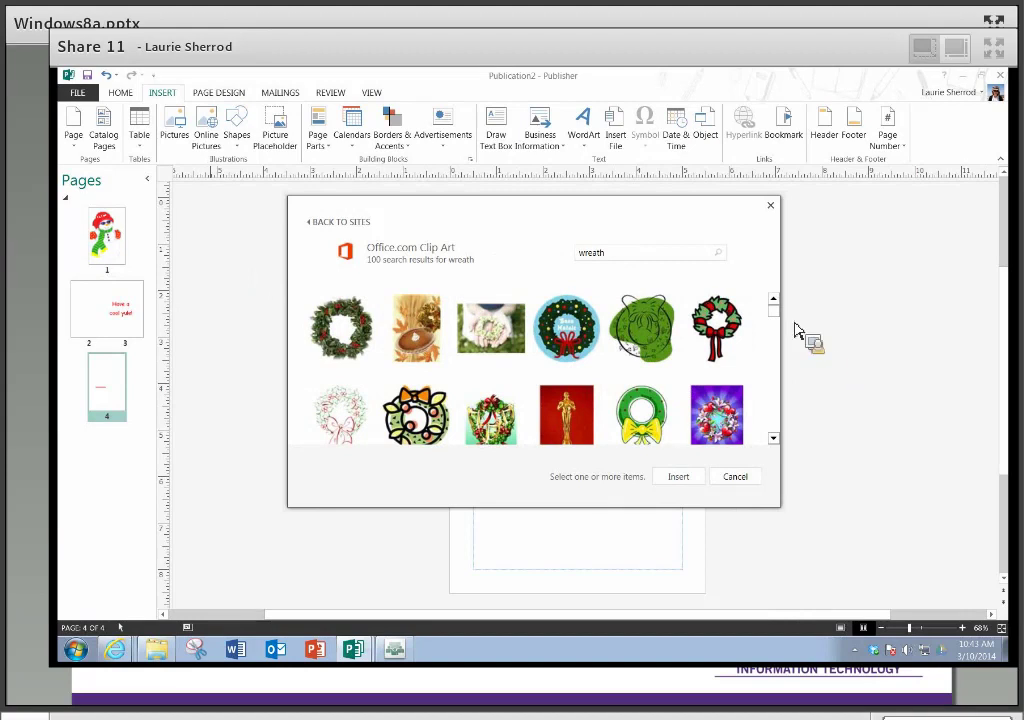
left_click(365, 335)
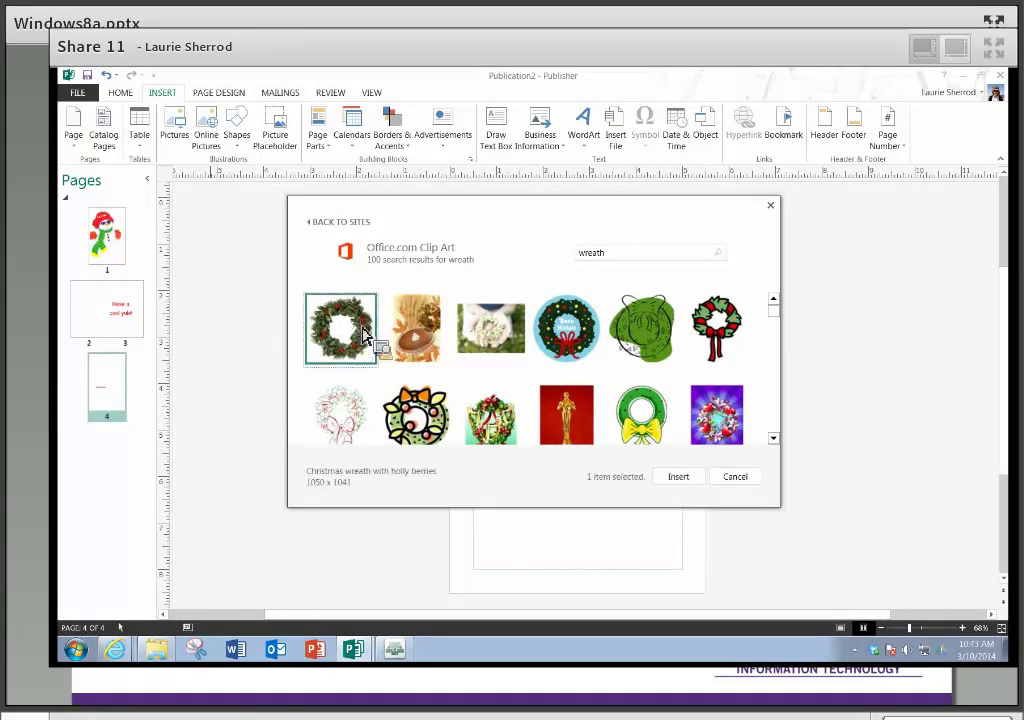
left_click(680, 479)
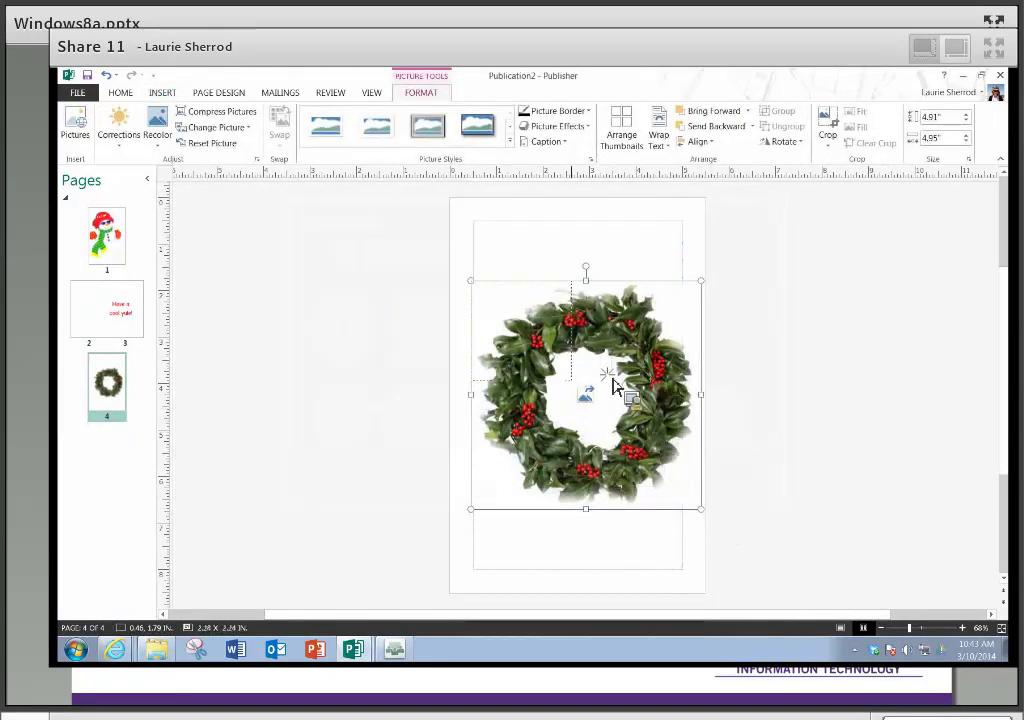
left_click_drag(701, 509, 544, 405)
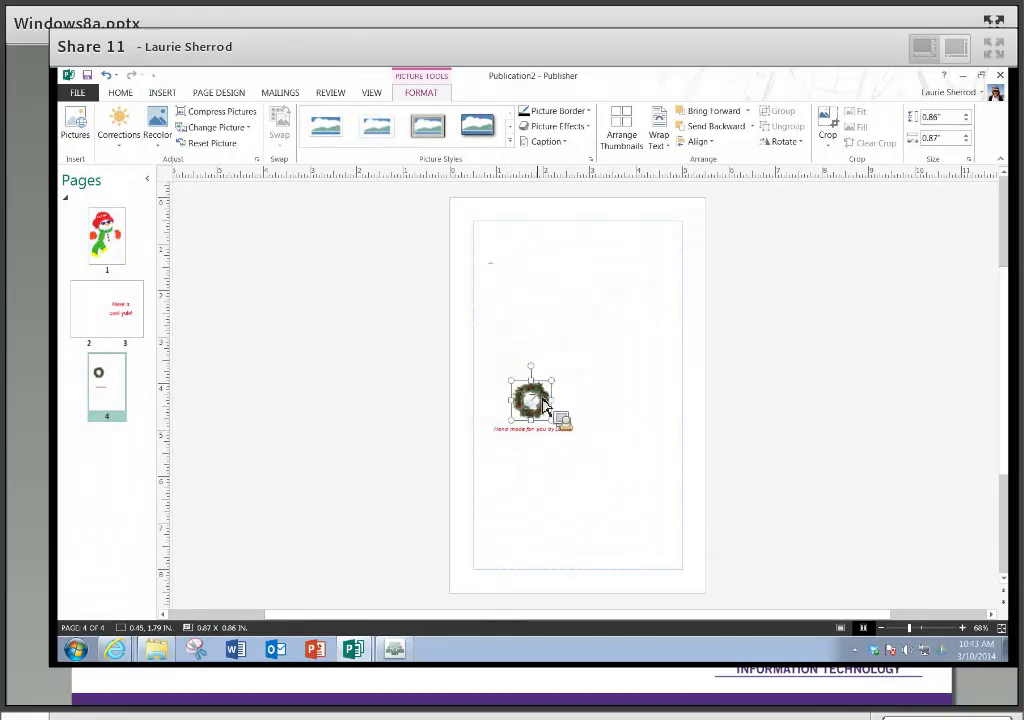
left_click(848, 437)
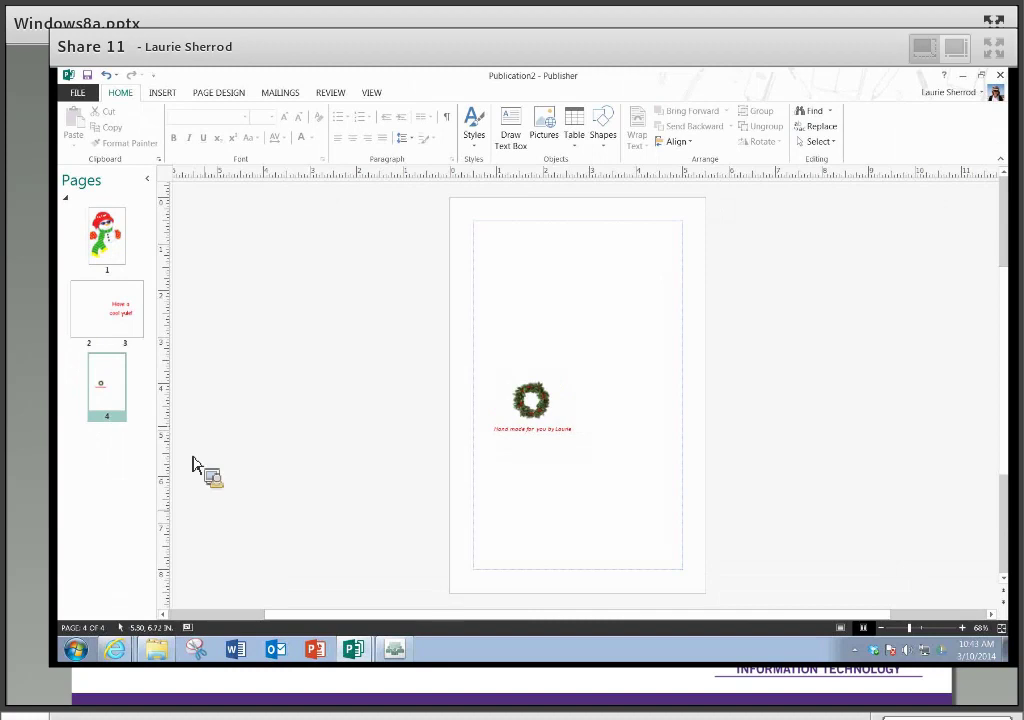
Print the card on the Helpdesk HP Color LaserJet CM6040, then return to the New templates page.
left_click(78, 92)
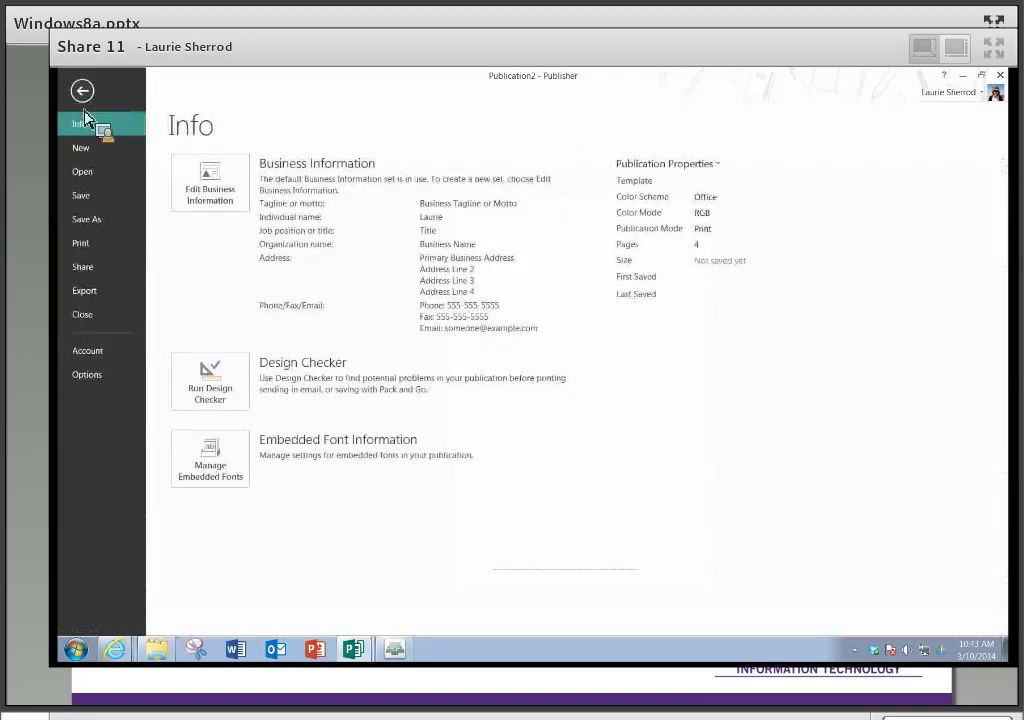
left_click(82, 244)
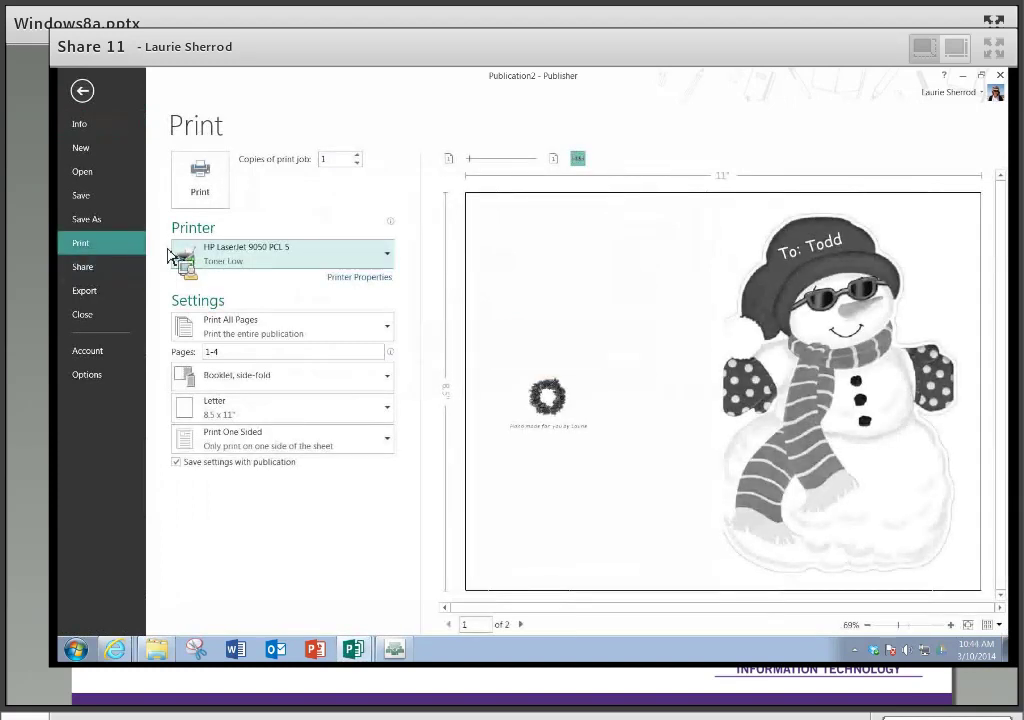
left_click(338, 264)
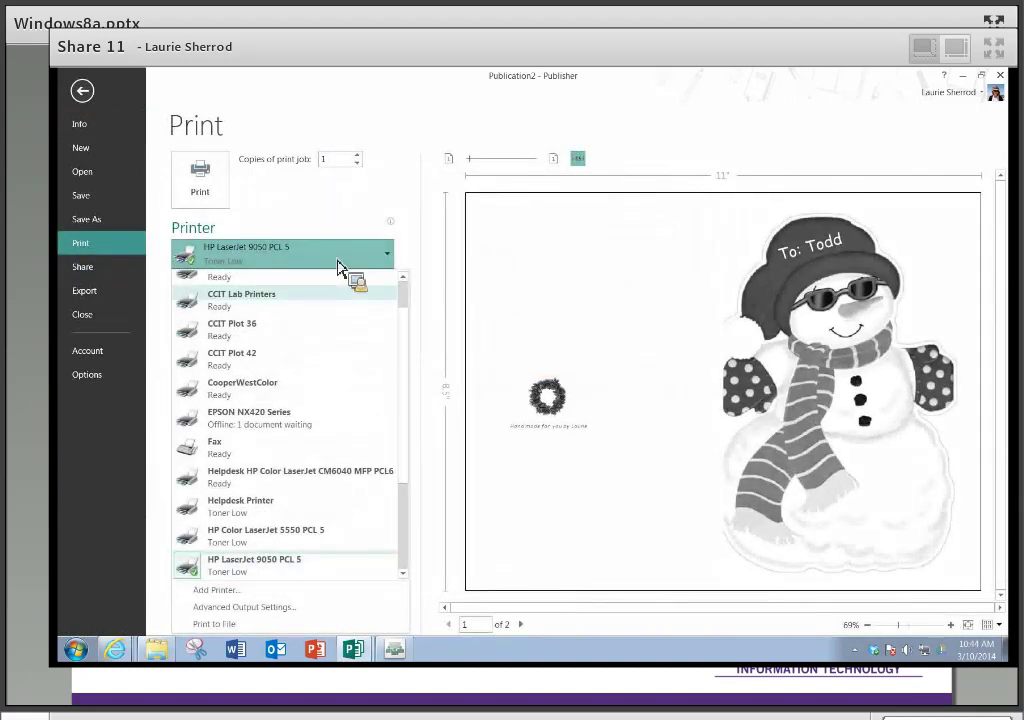
left_click(335, 473)
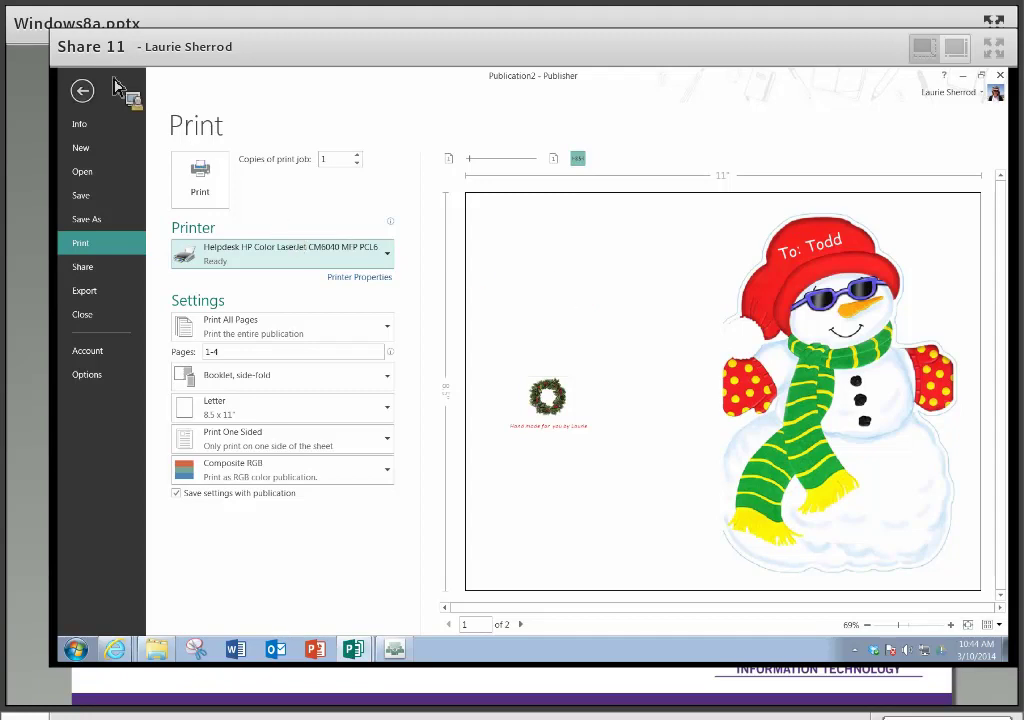
left_click(86, 148)
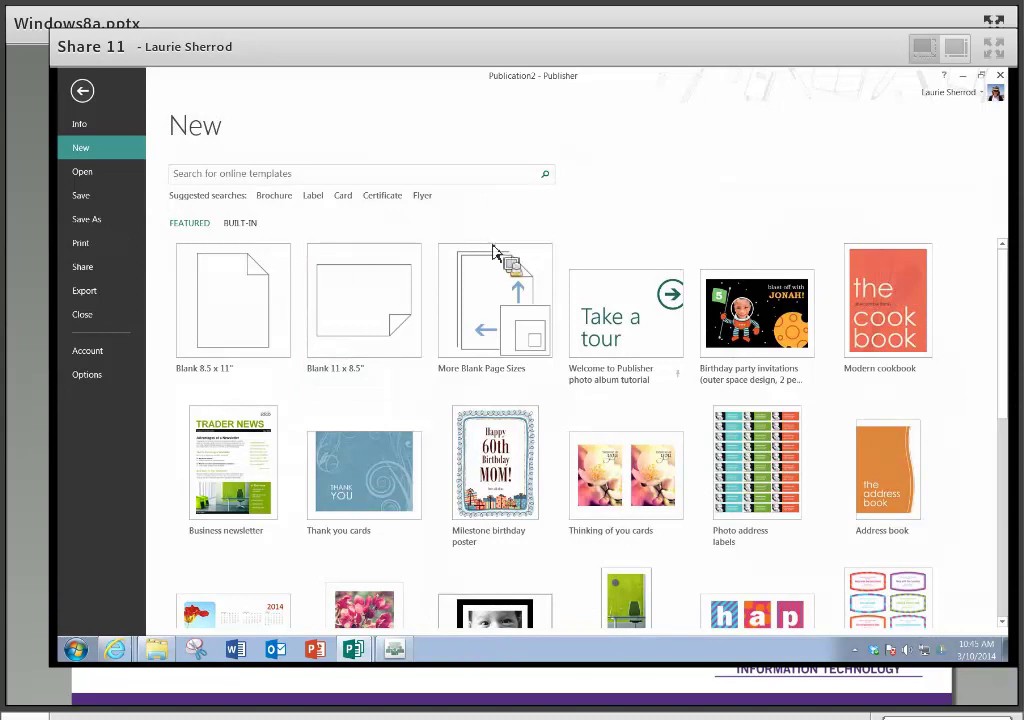
Create a blank publication from the Business Cards size North American Size 3.5 x 2.
left_click(527, 296)
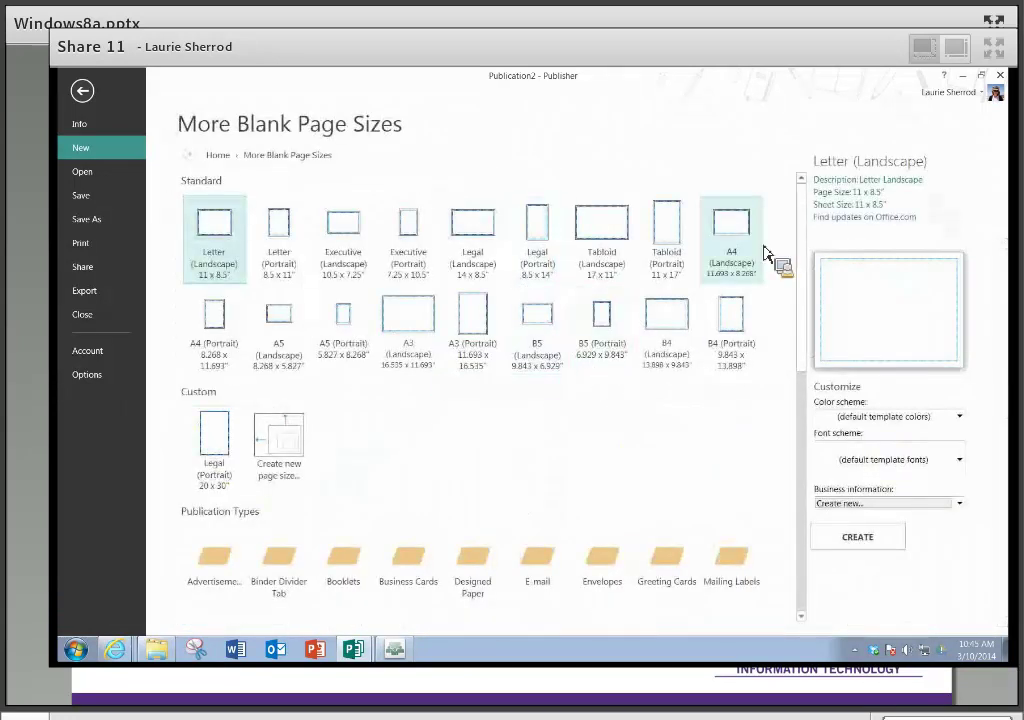
left_click_drag(816, 370, 805, 450)
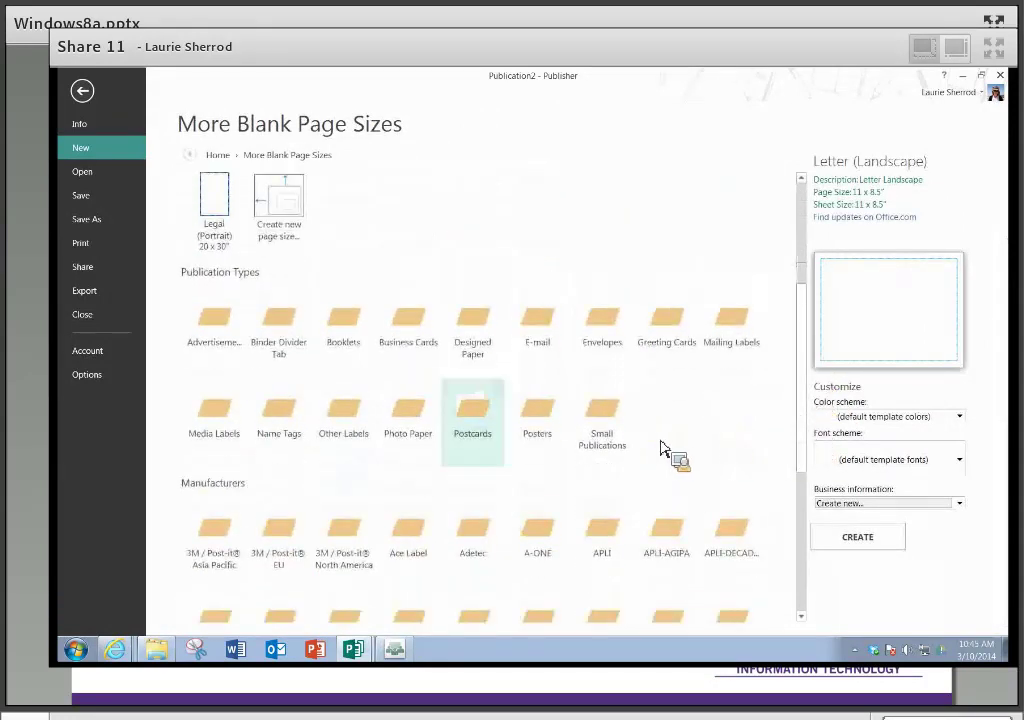
left_click(427, 328)
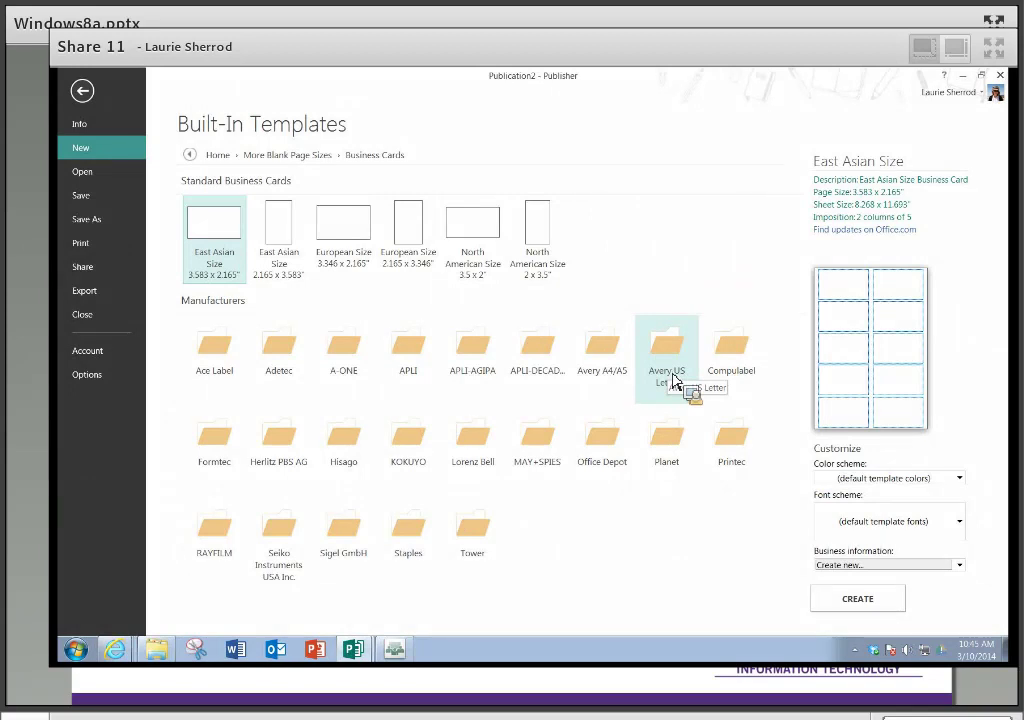
left_click(480, 243)
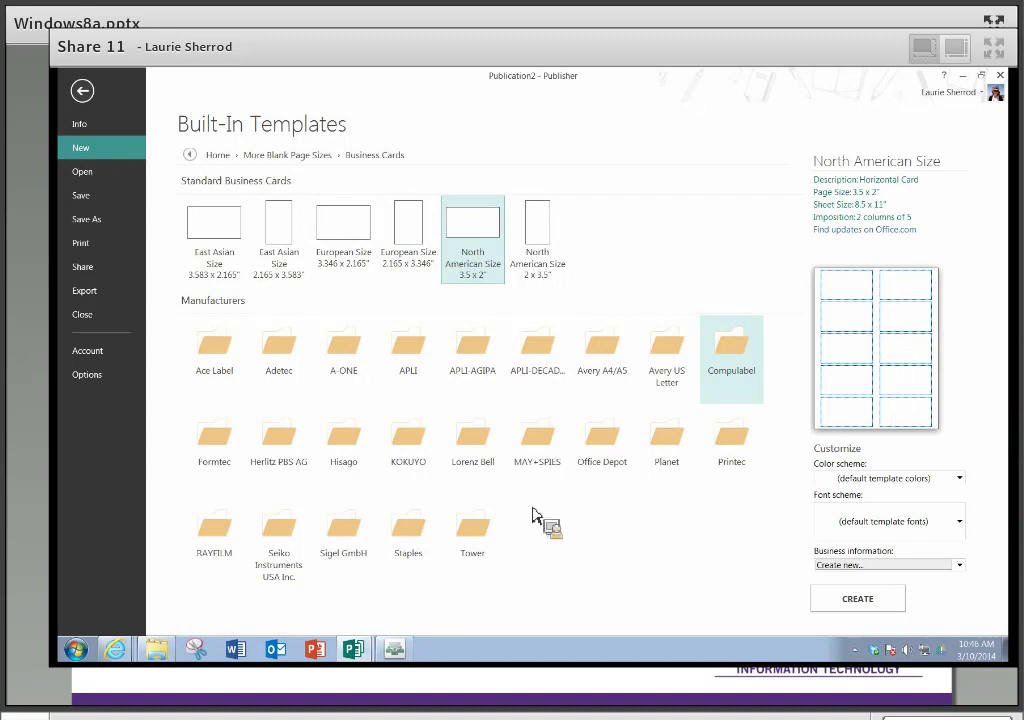
left_click(862, 600)
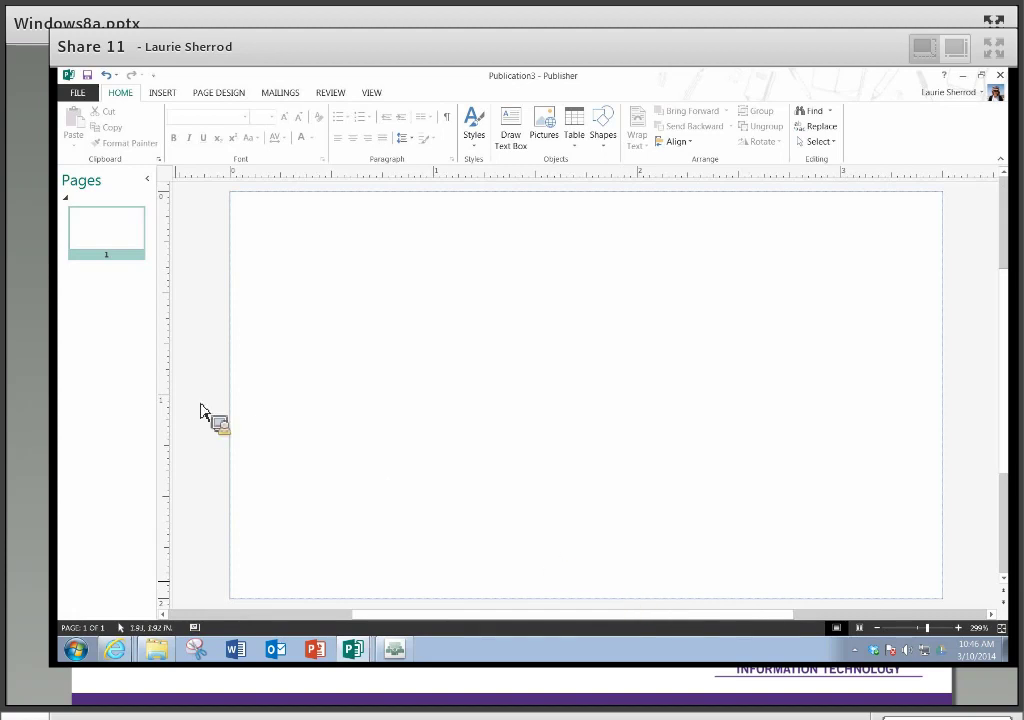
Insert wordmark-paw.png and shrink it to 1.51 × 0.45 in at the card's top-left corner.
left_click(161, 94)
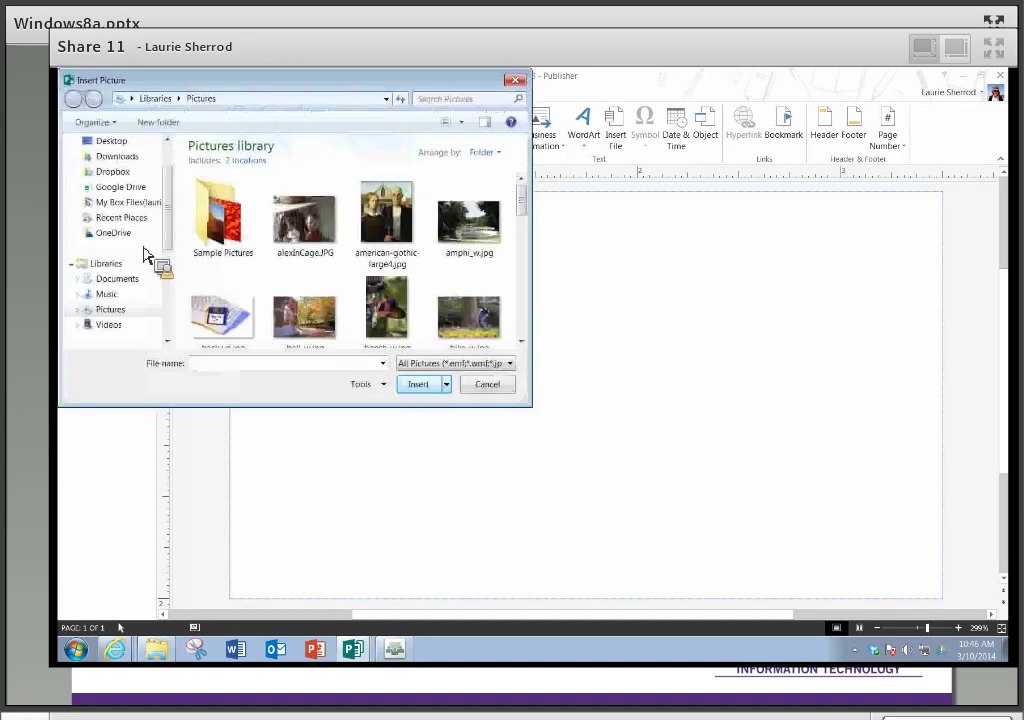
left_click_drag(347, 258, 325, 330)
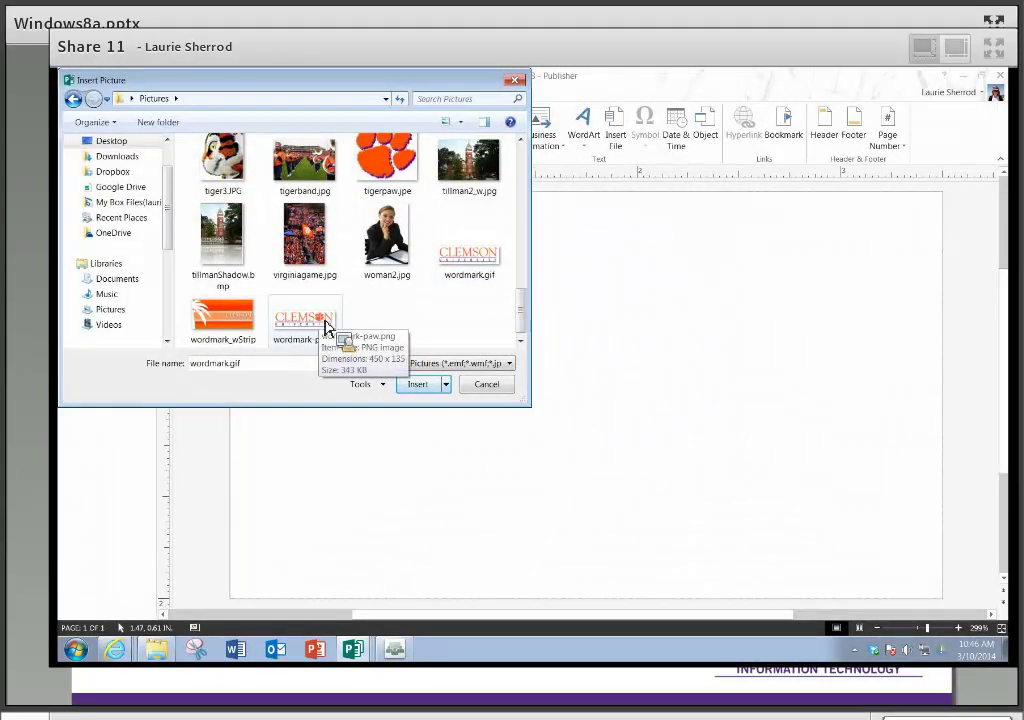
left_click(325, 330)
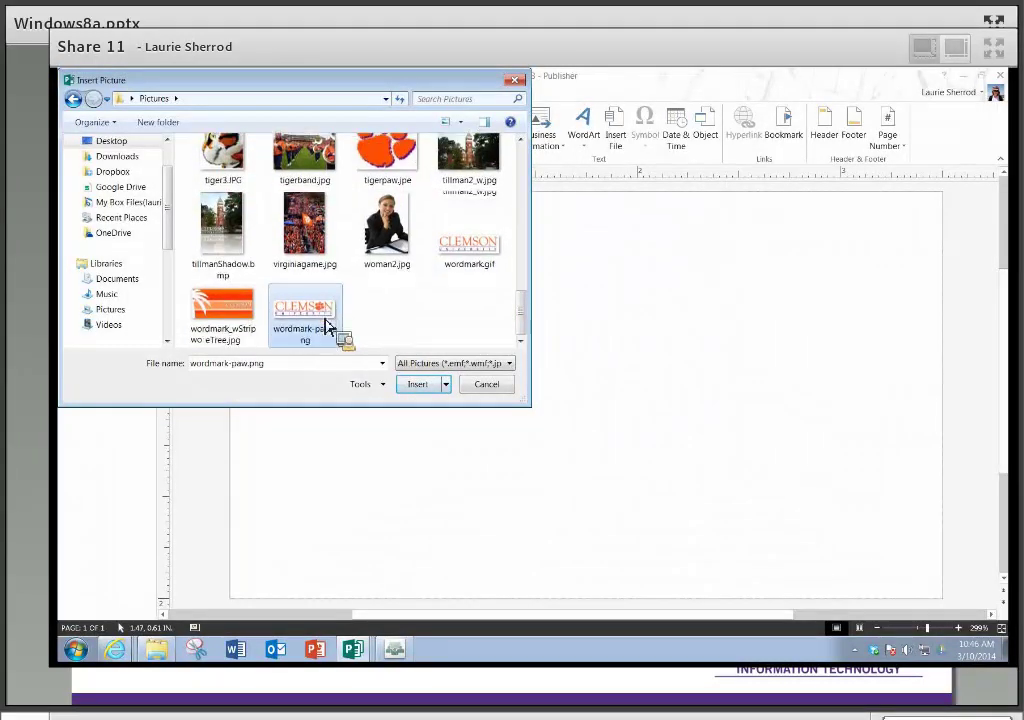
left_click(420, 388)
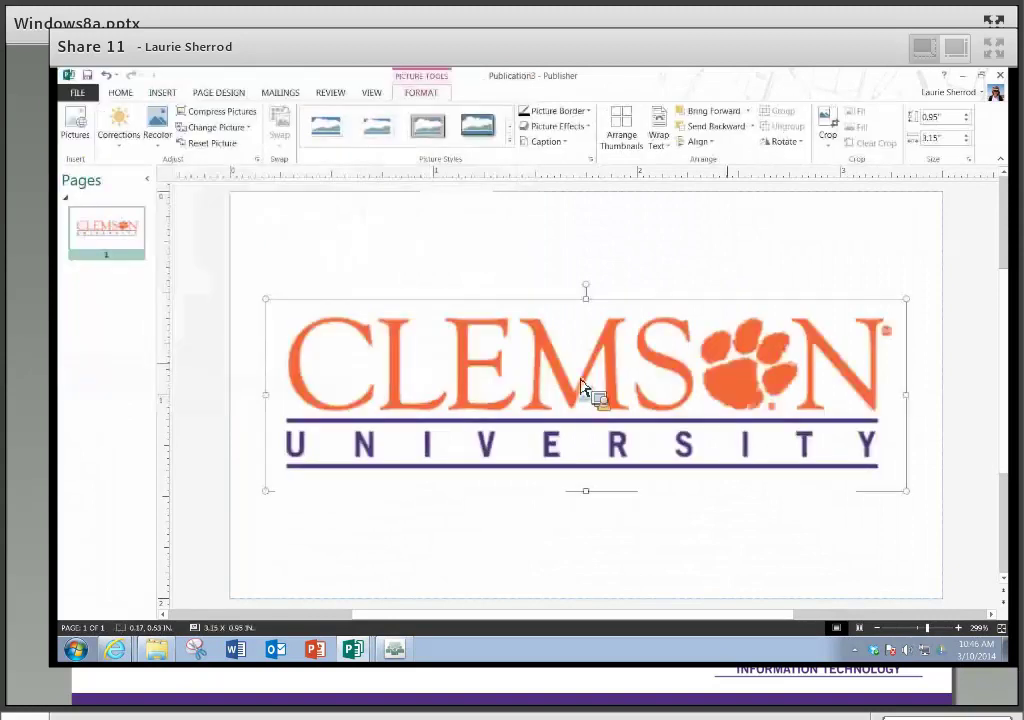
left_click_drag(906, 491, 565, 396)
left_click_drag(507, 354, 469, 240)
mouse_move(553, 300)
left_mouse_down()
mouse_move(560, 315)
mouse_move(546, 306)
mouse_move(547, 316)
left_mouse_up()
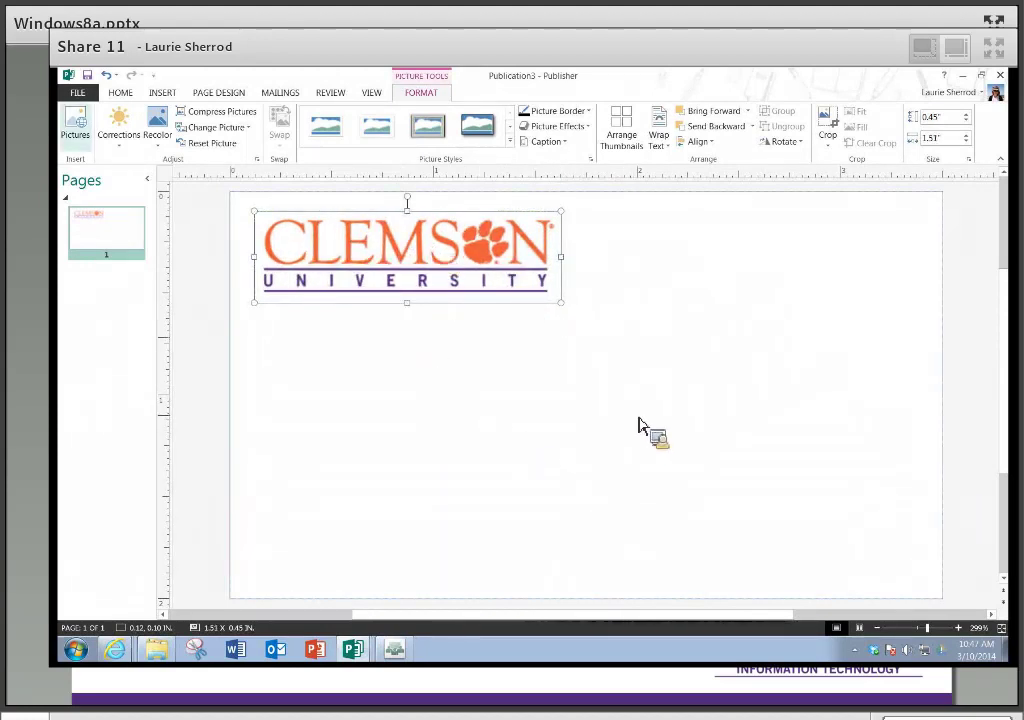
Draw a text box right of the logo, set 9 pt, and type the cardholder's full name.
left_click(163, 93)
left_click(500, 128)
left_click_drag(597, 211, 913, 320)
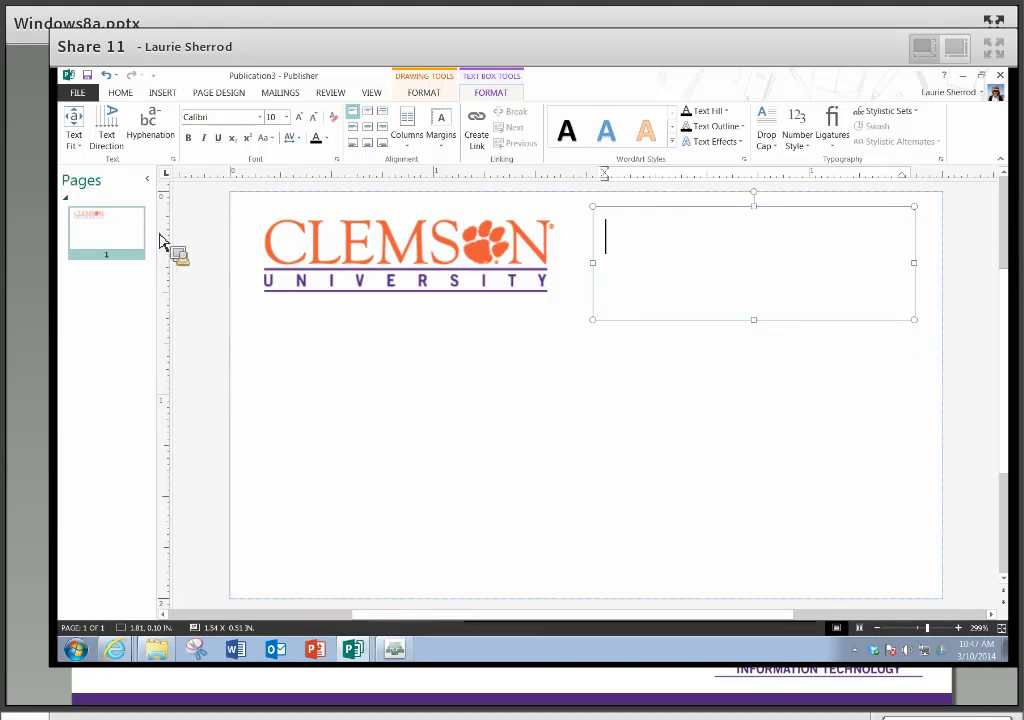
left_click(287, 117)
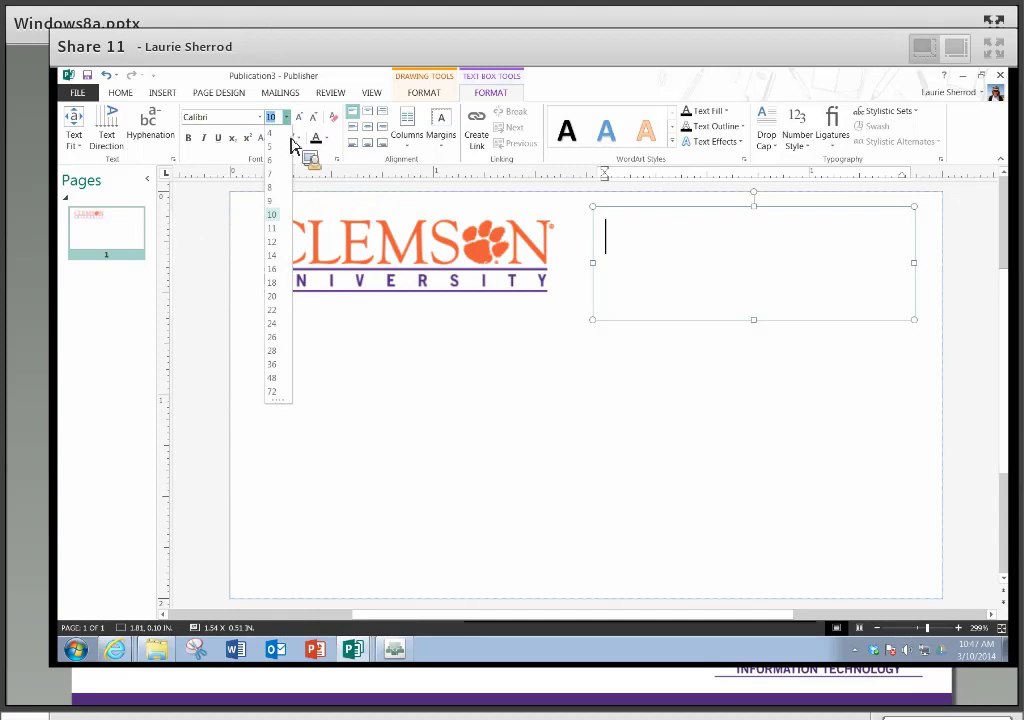
left_click(278, 202)
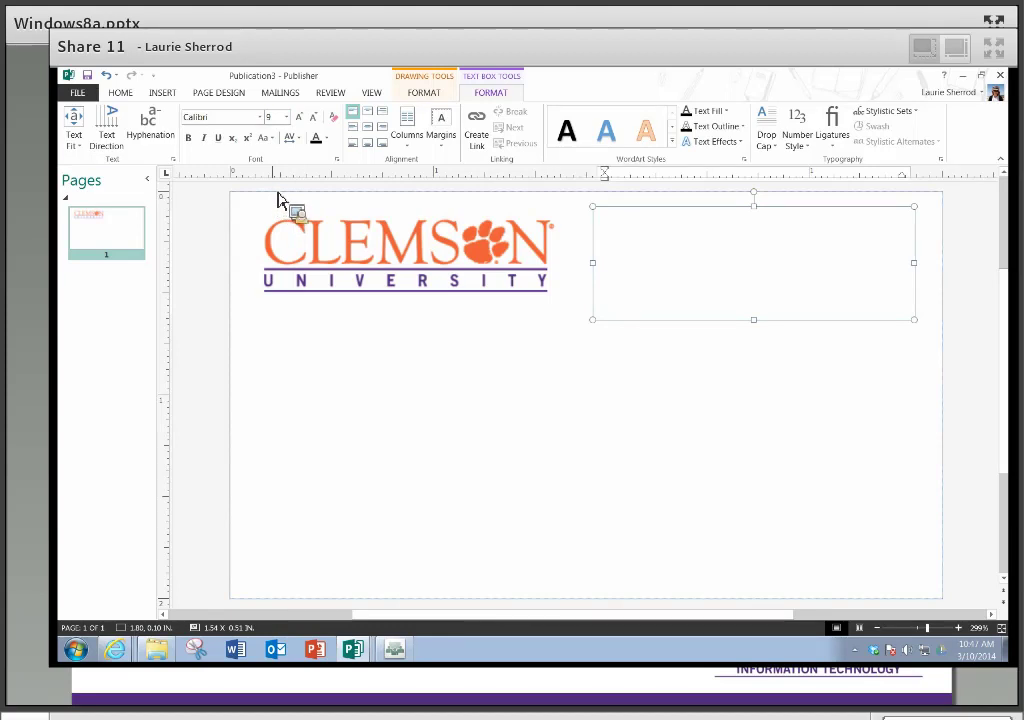
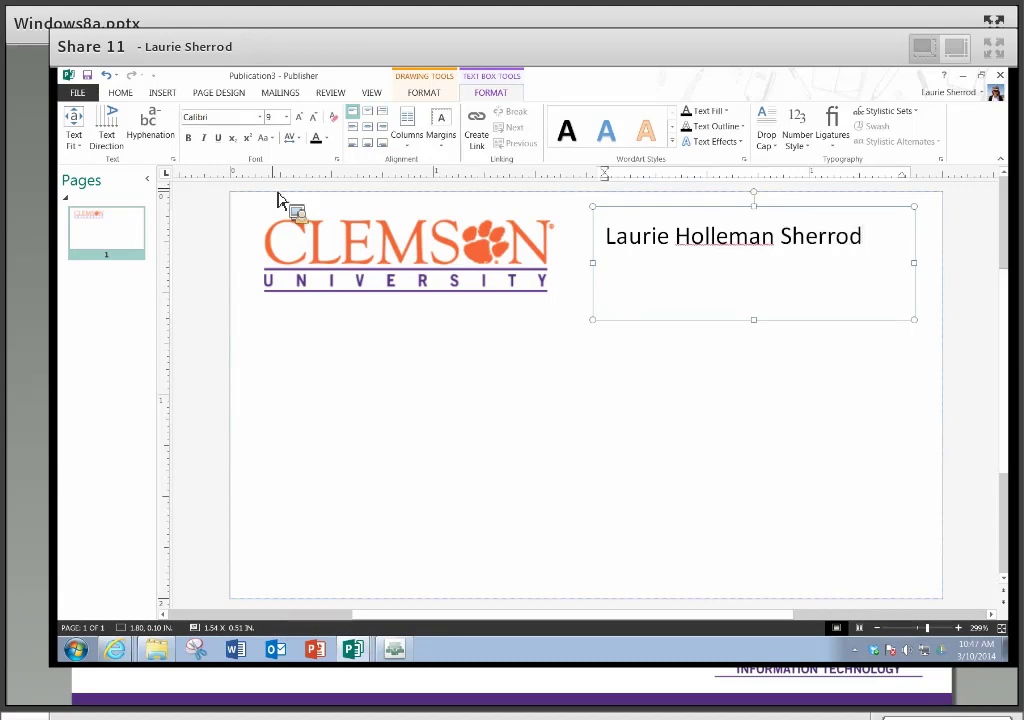